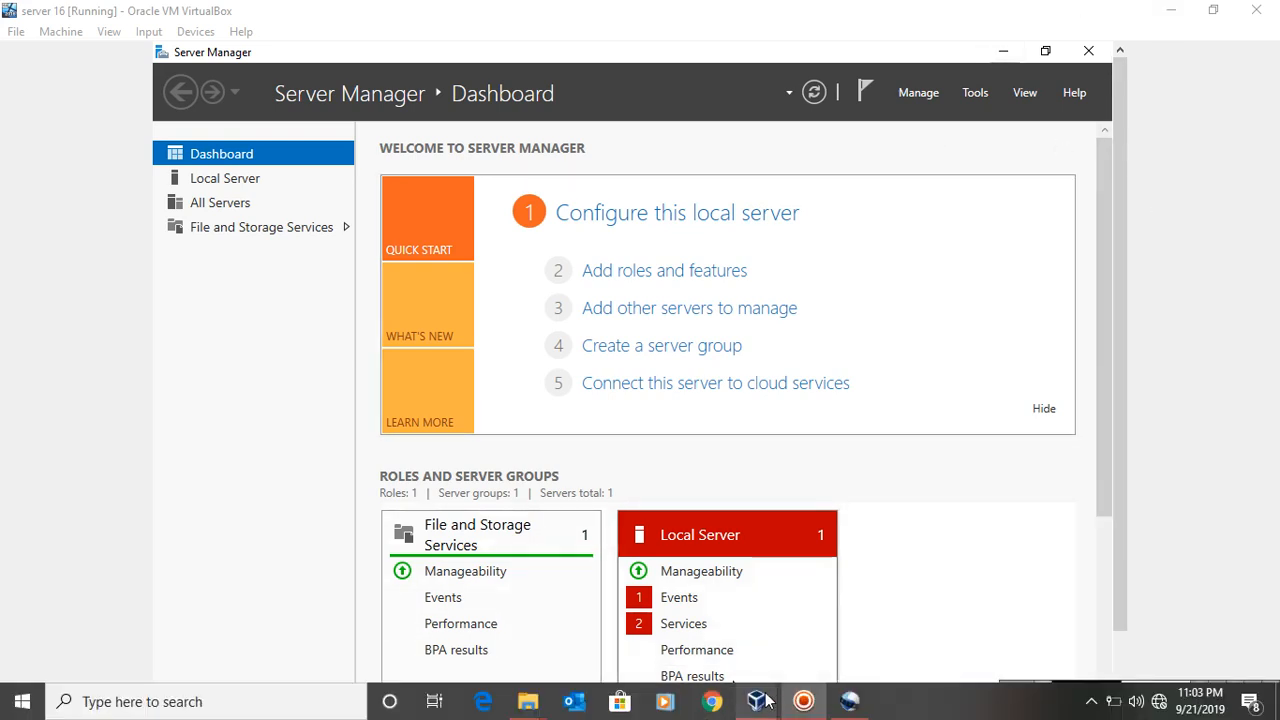
Switch to VirtualBox Manager and check the win 7 machine's Adapter 1 network settings, including the advanced options
mouse_move(757, 698)
left_click(600, 628)
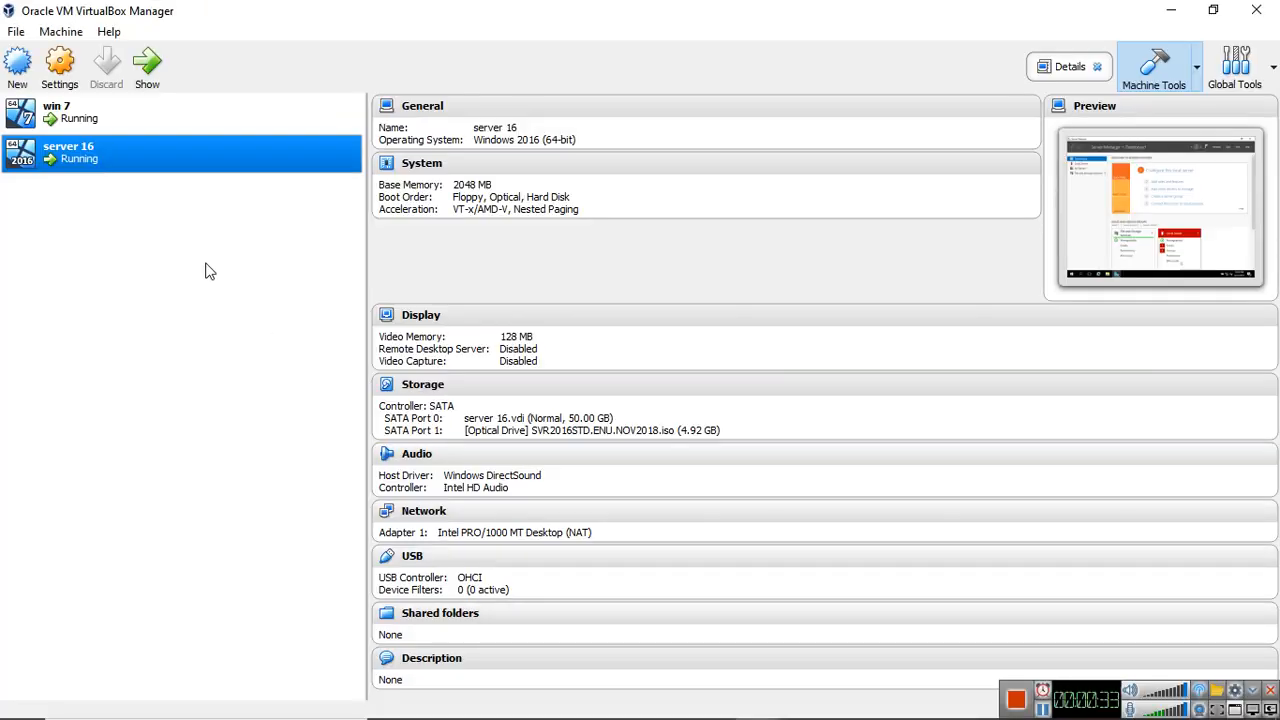
left_click(68, 115)
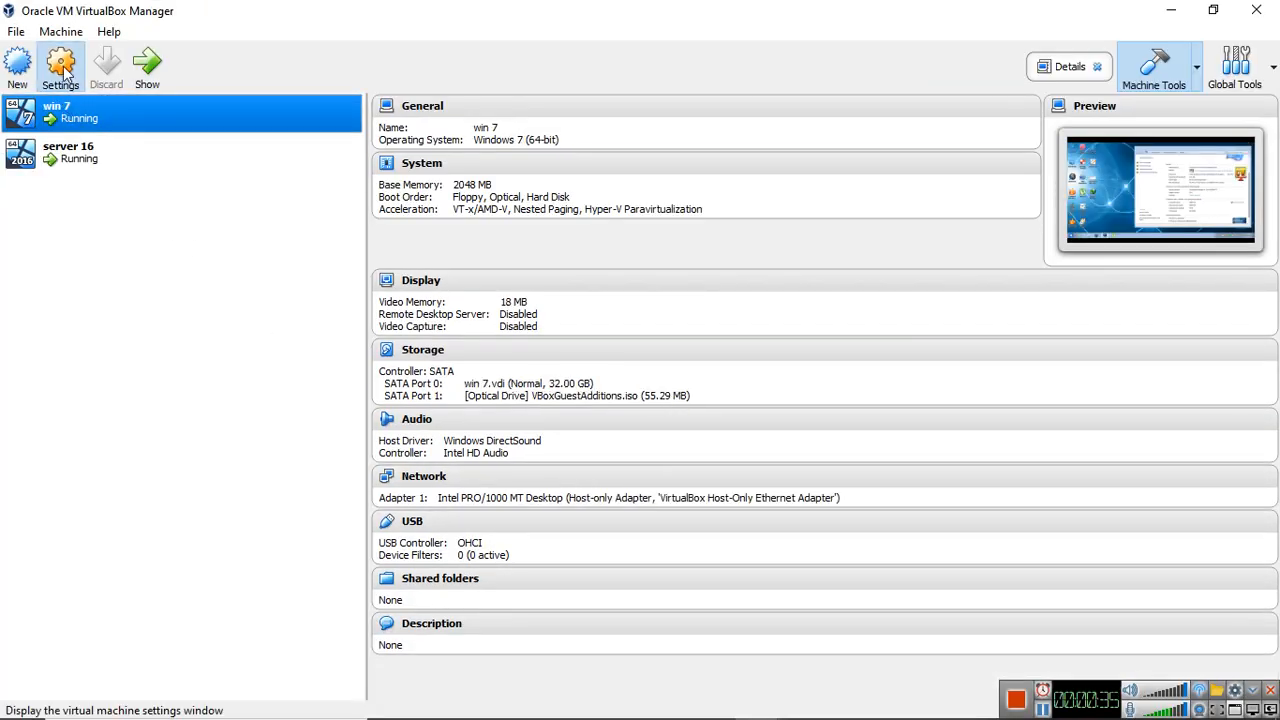
left_click(62, 70)
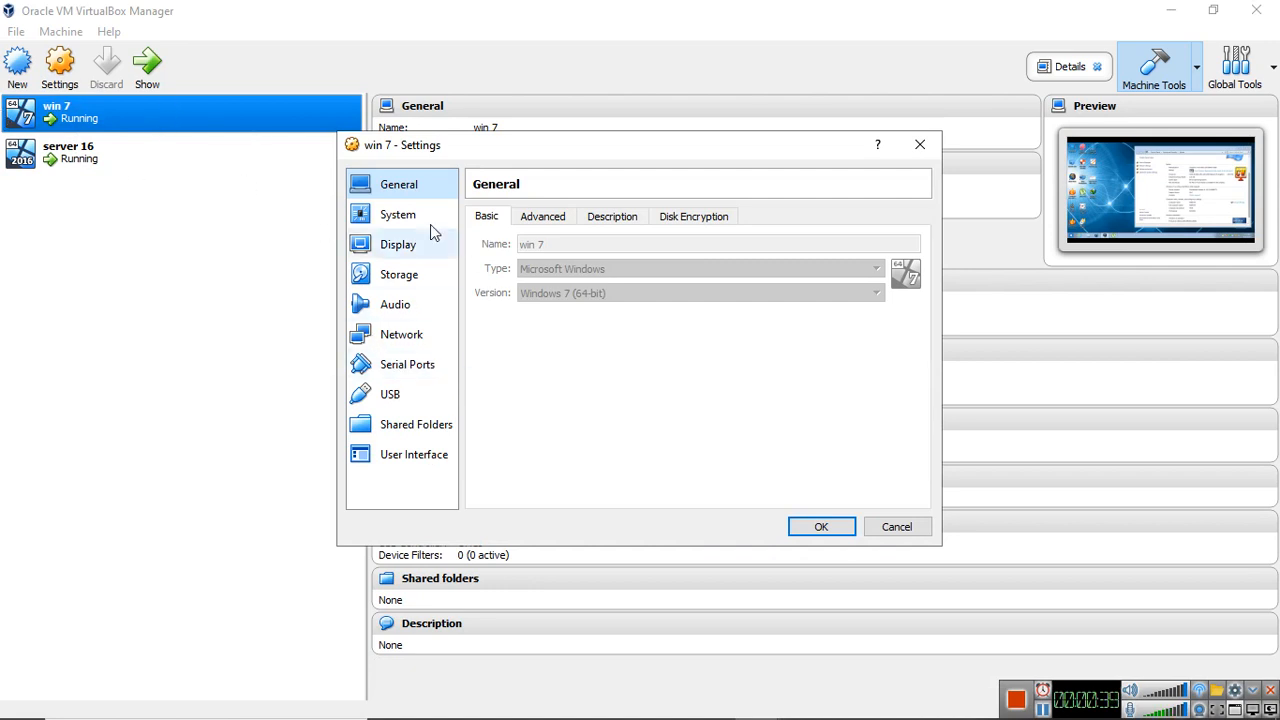
left_click(415, 348)
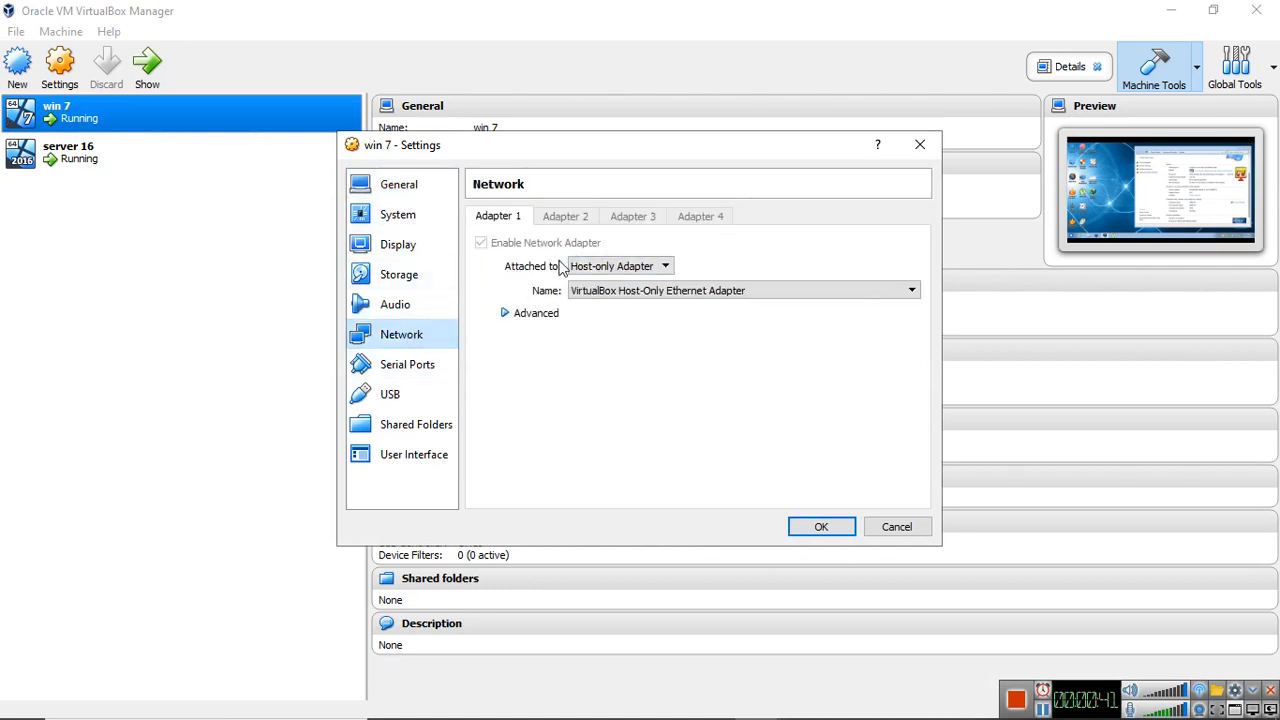
left_click(503, 314)
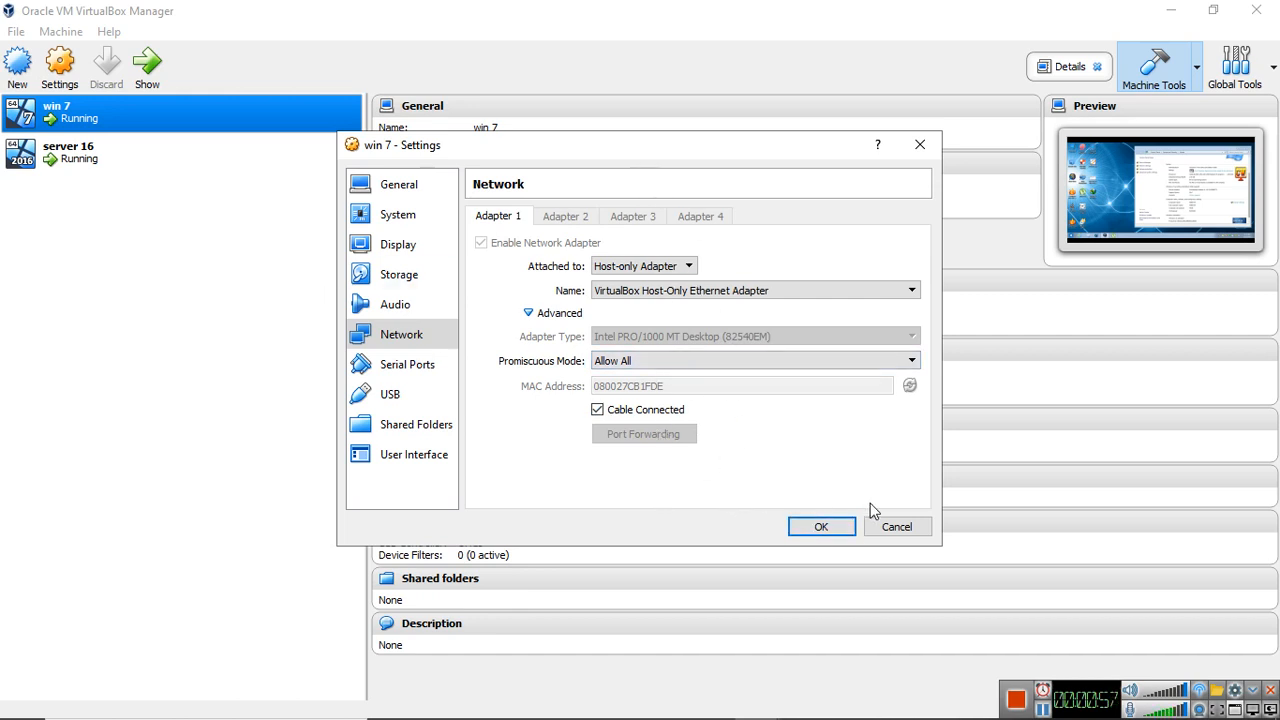
left_click(823, 526)
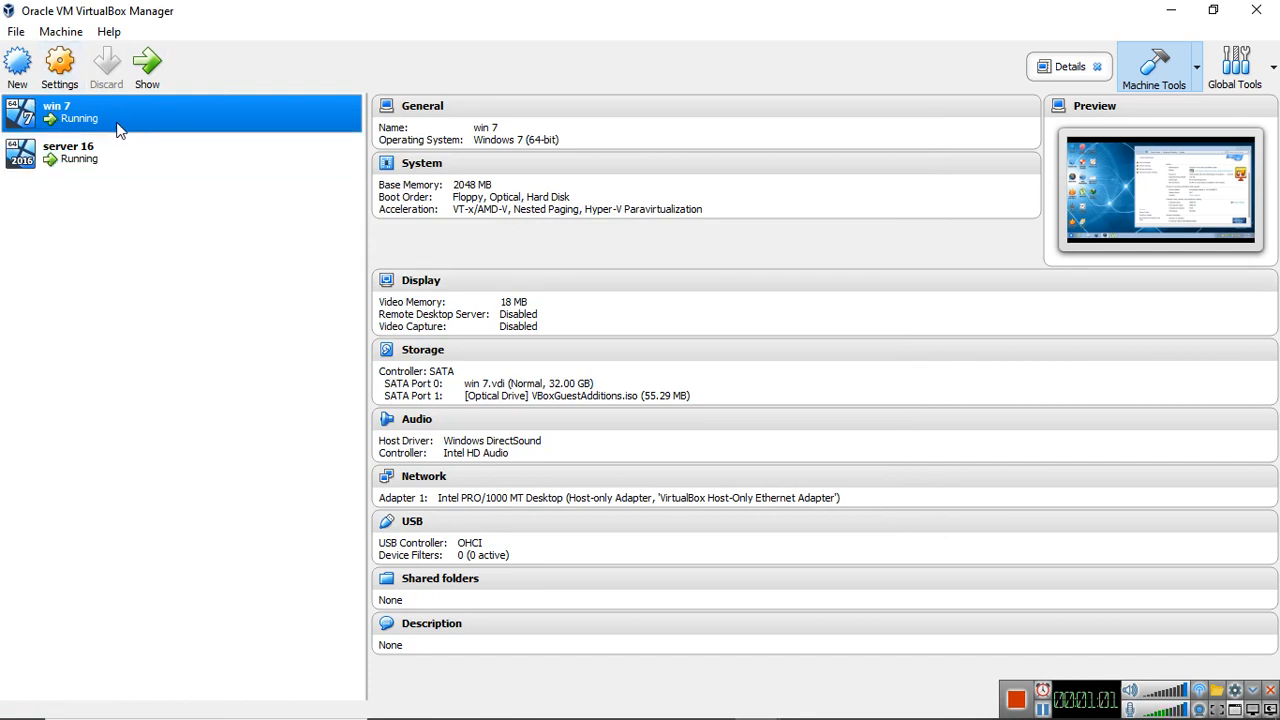
Attach Adapter 1 of the server 16 machine to Host-only Adapter with promiscuous mode set to Allow All
left_click(80, 156)
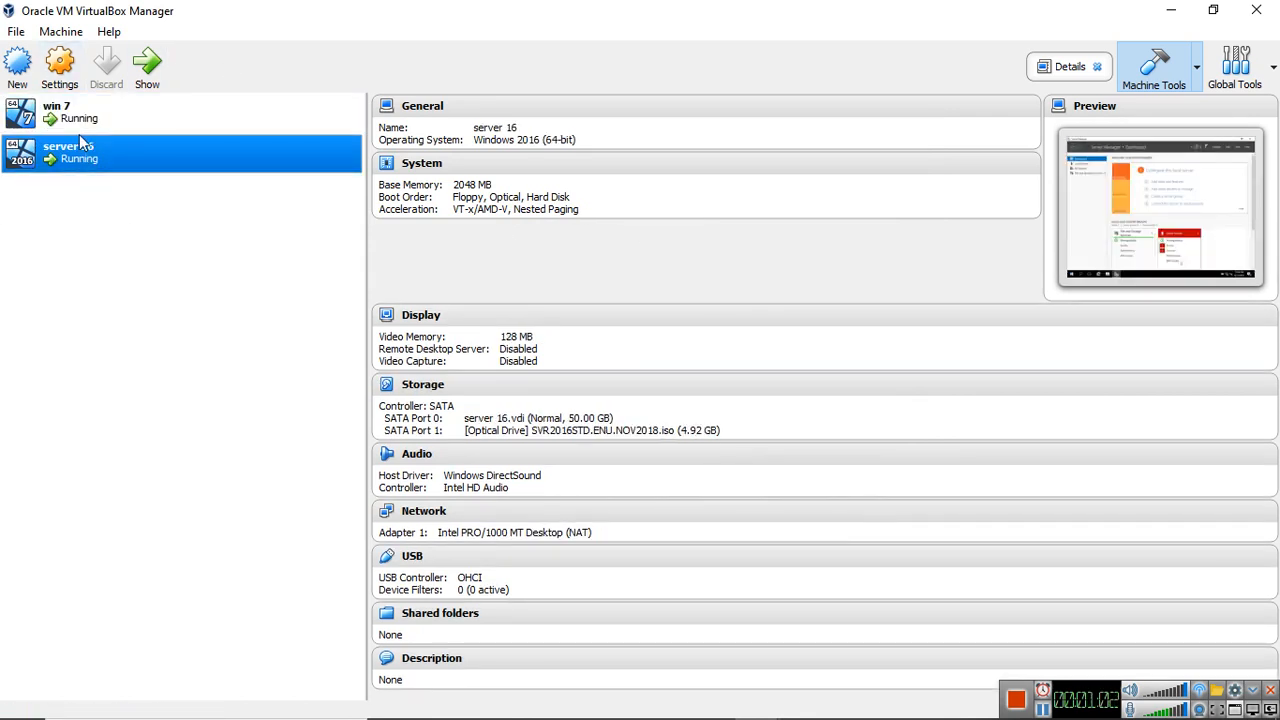
left_click(60, 70)
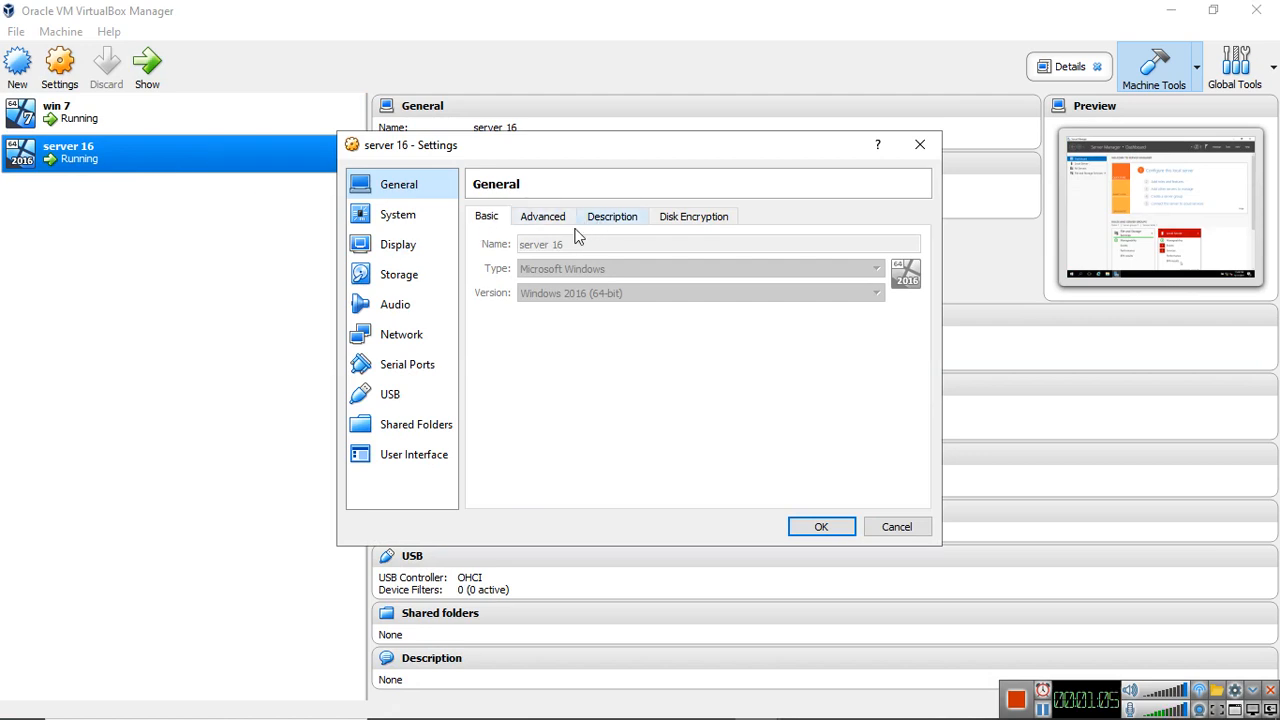
left_click(390, 336)
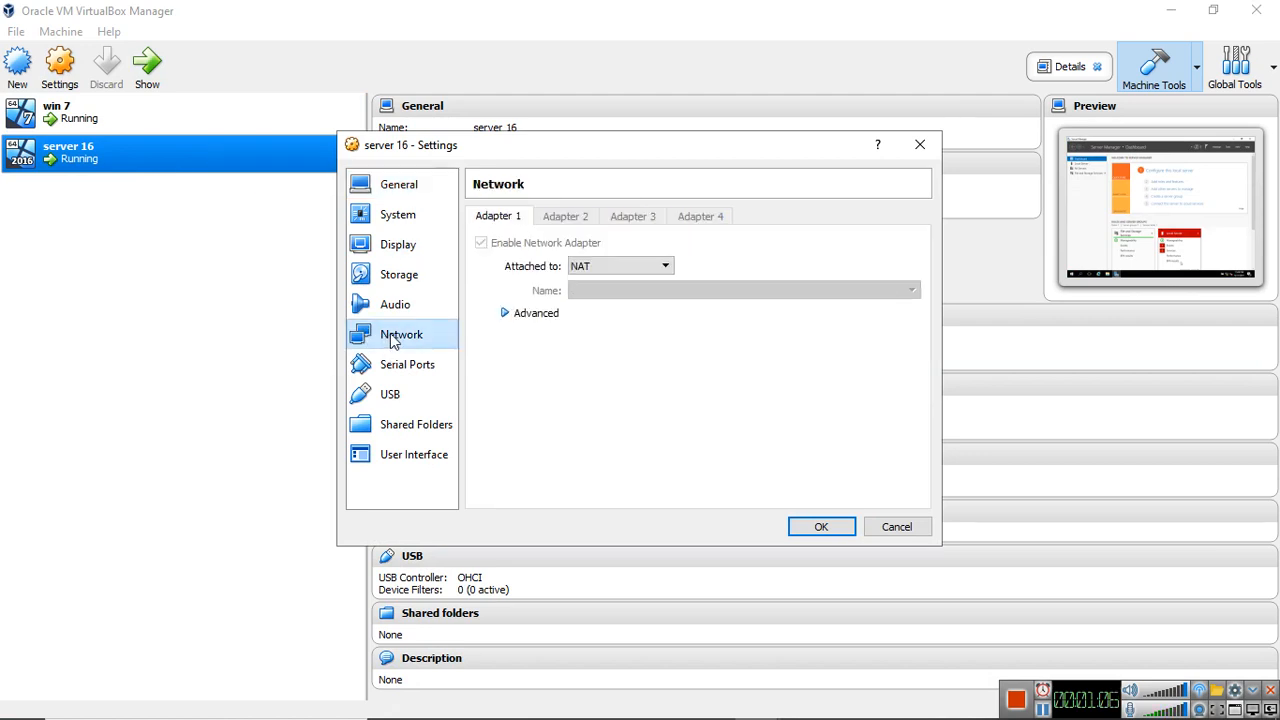
left_click(650, 267)
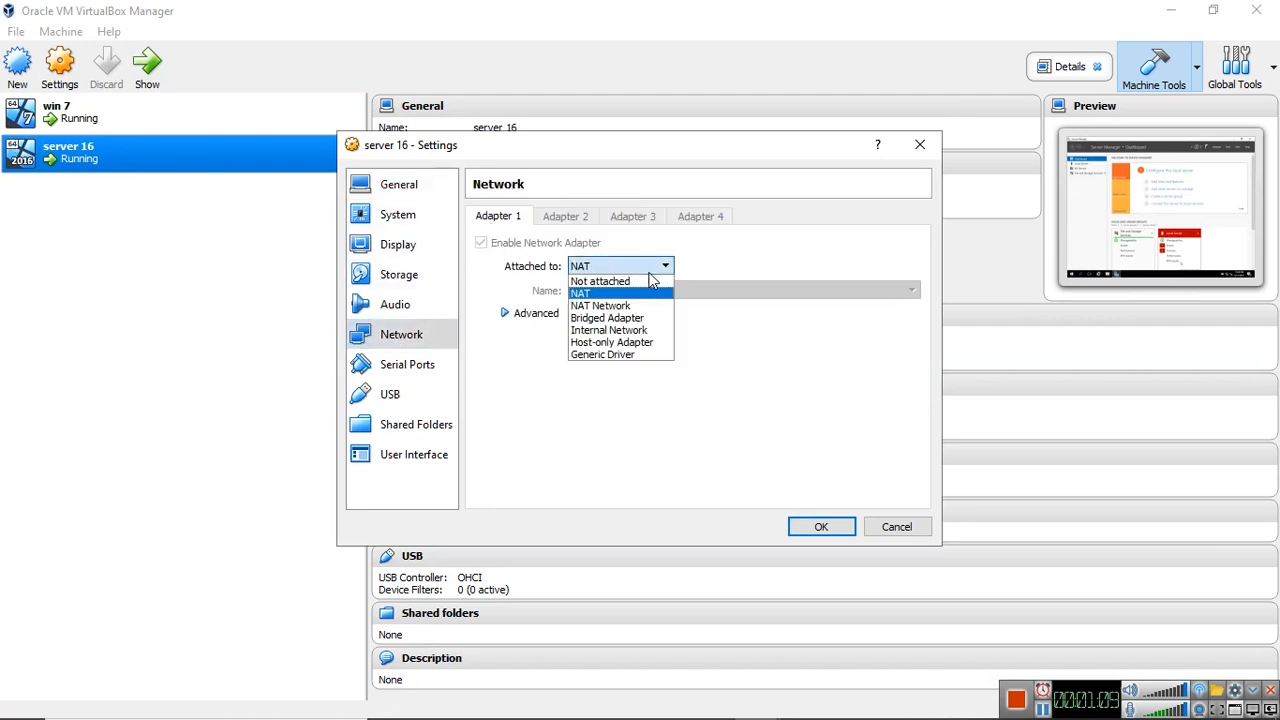
left_click(610, 342)
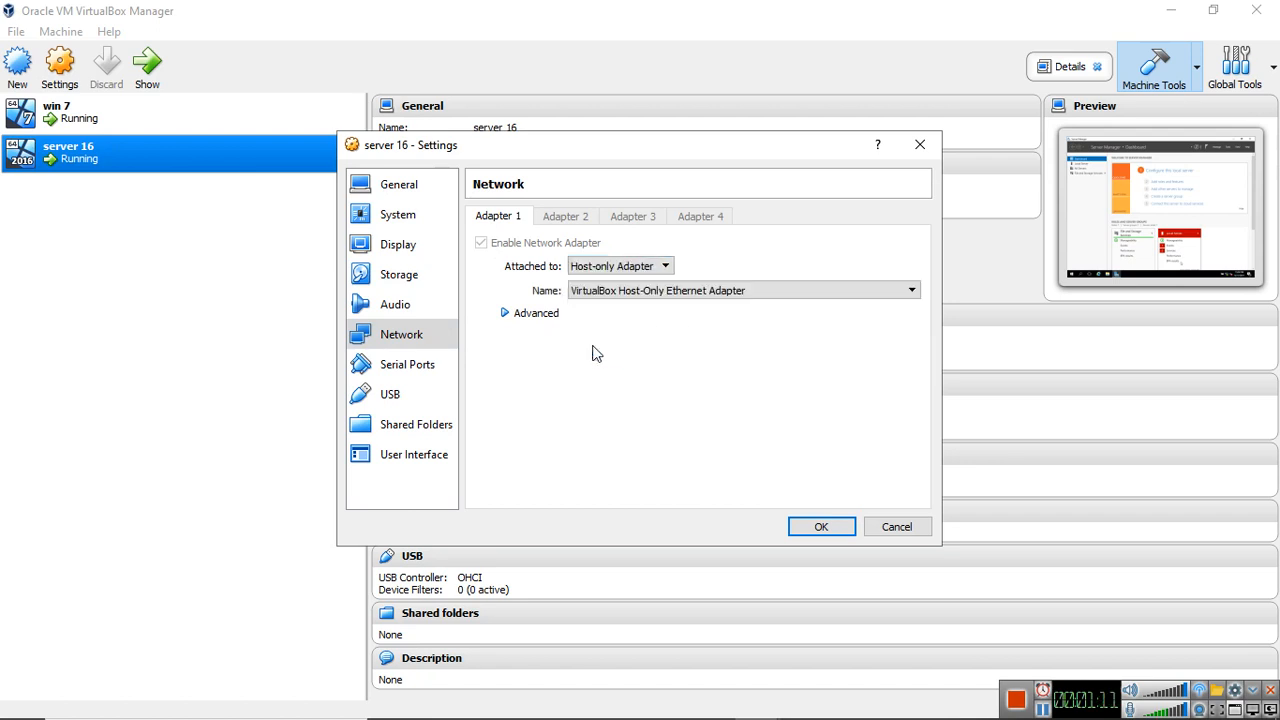
left_click(500, 313)
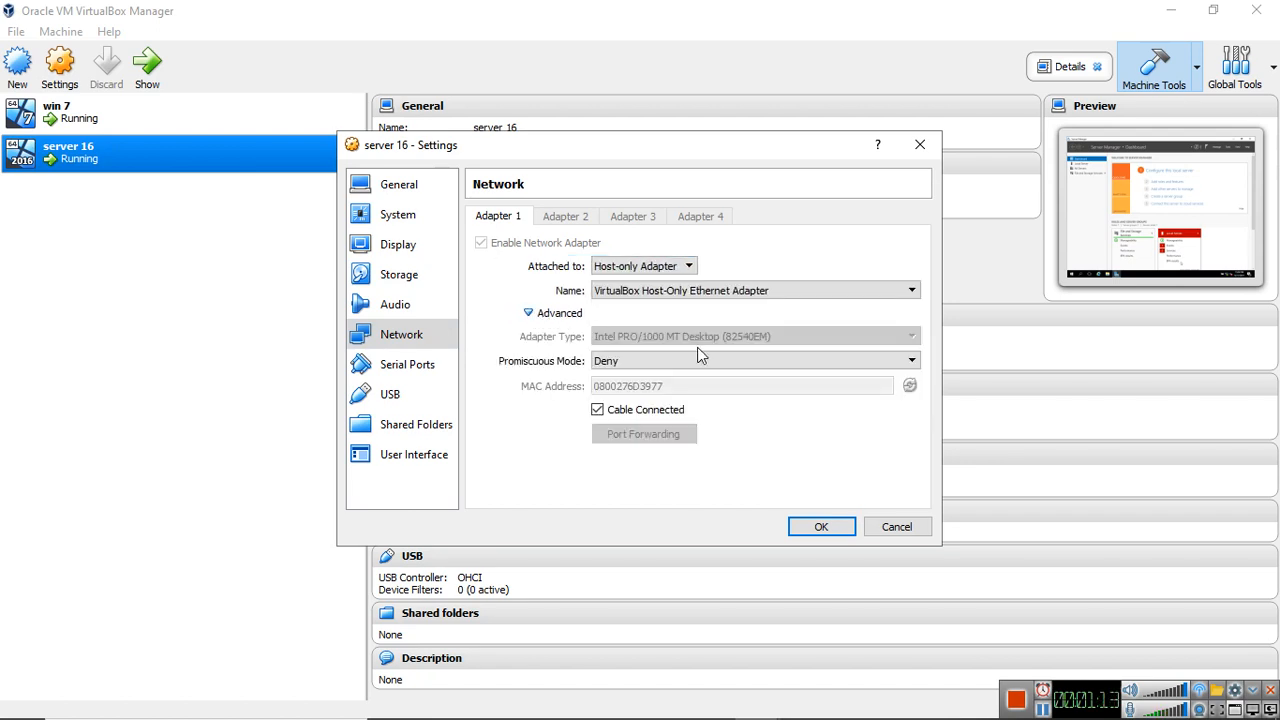
left_click(672, 360)
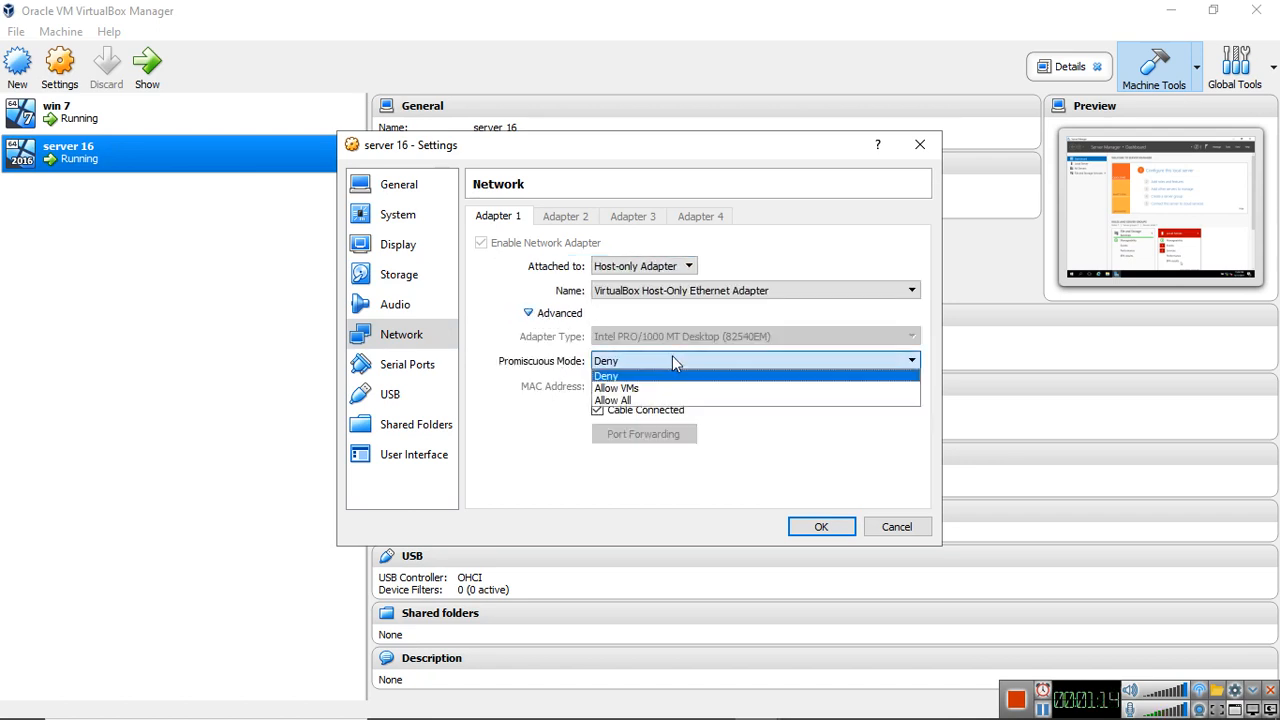
left_click(614, 400)
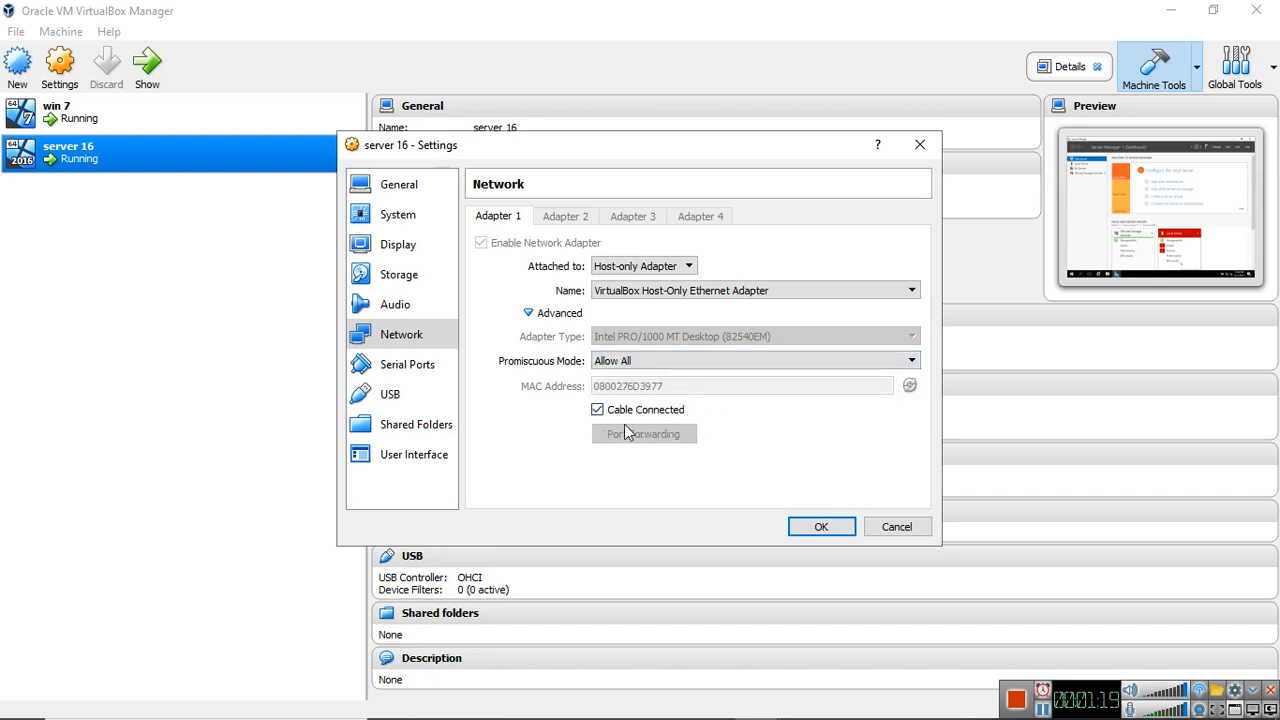
left_click(818, 530)
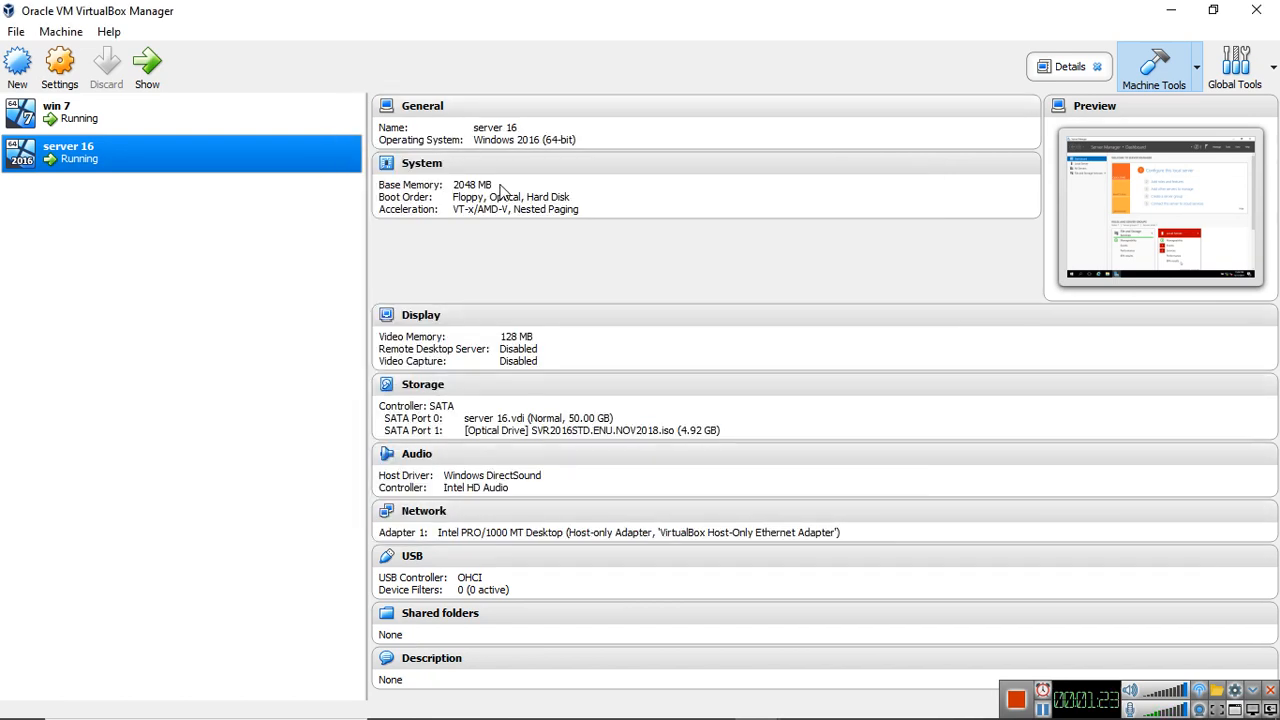
In the server 16 virtual machine, start adding roles and features as a role-based installation on the local server from the server pool
mouse_move(795, 712)
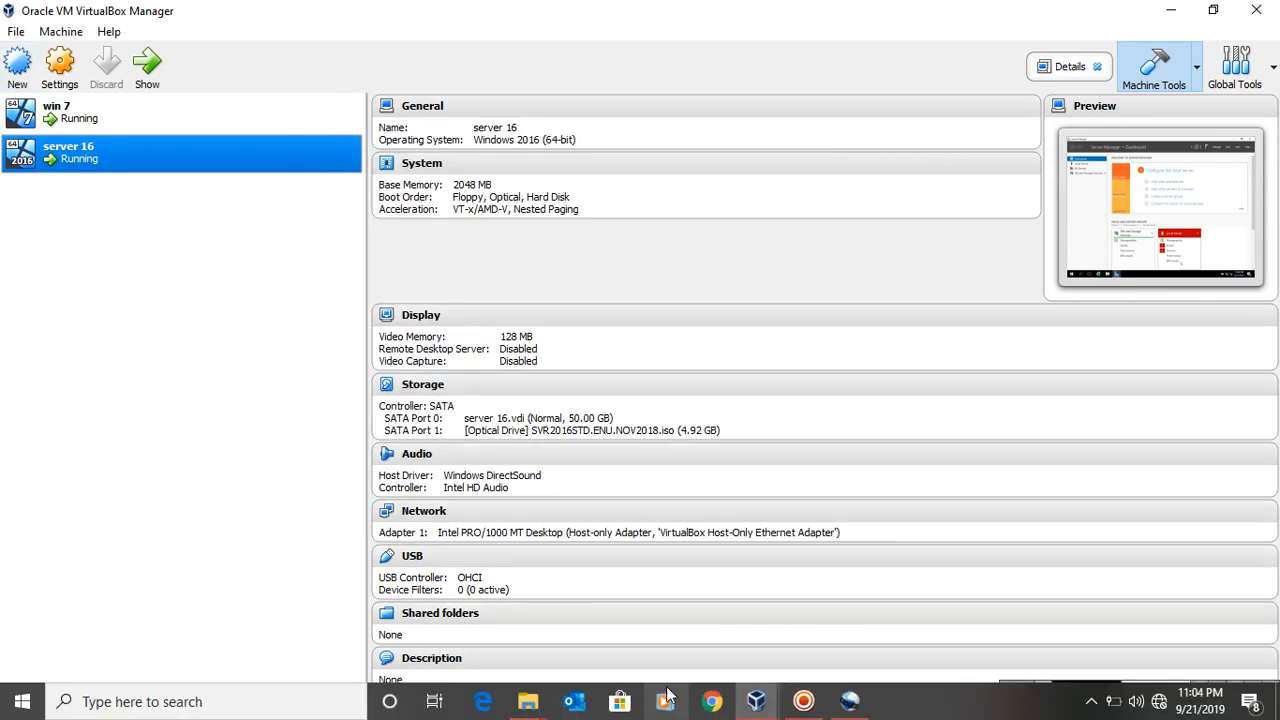
left_click(950, 638)
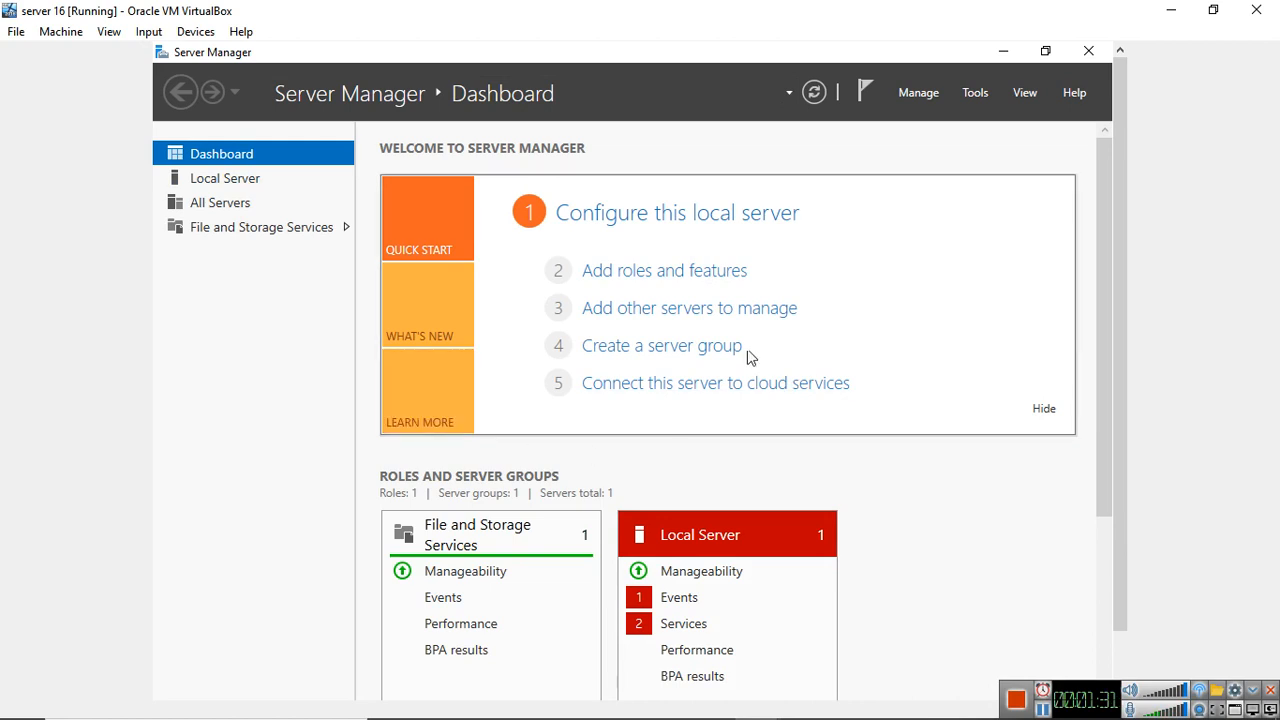
left_click(669, 278)
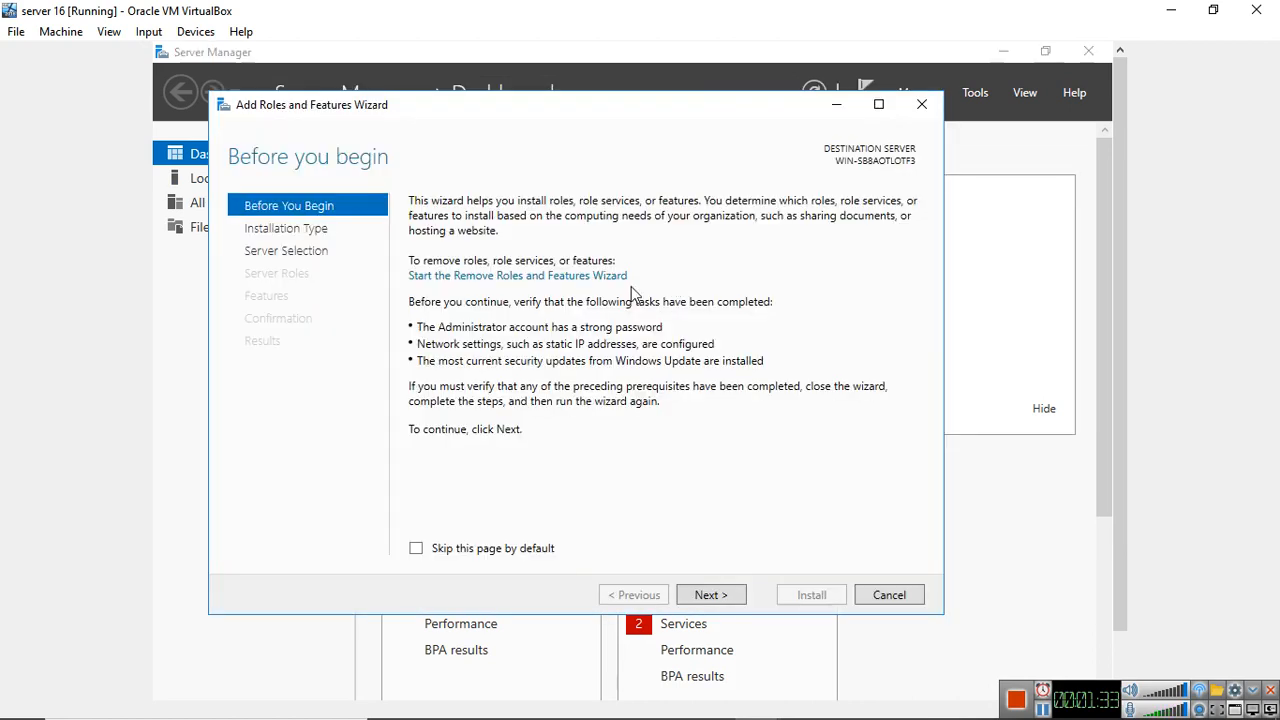
left_click(728, 596)
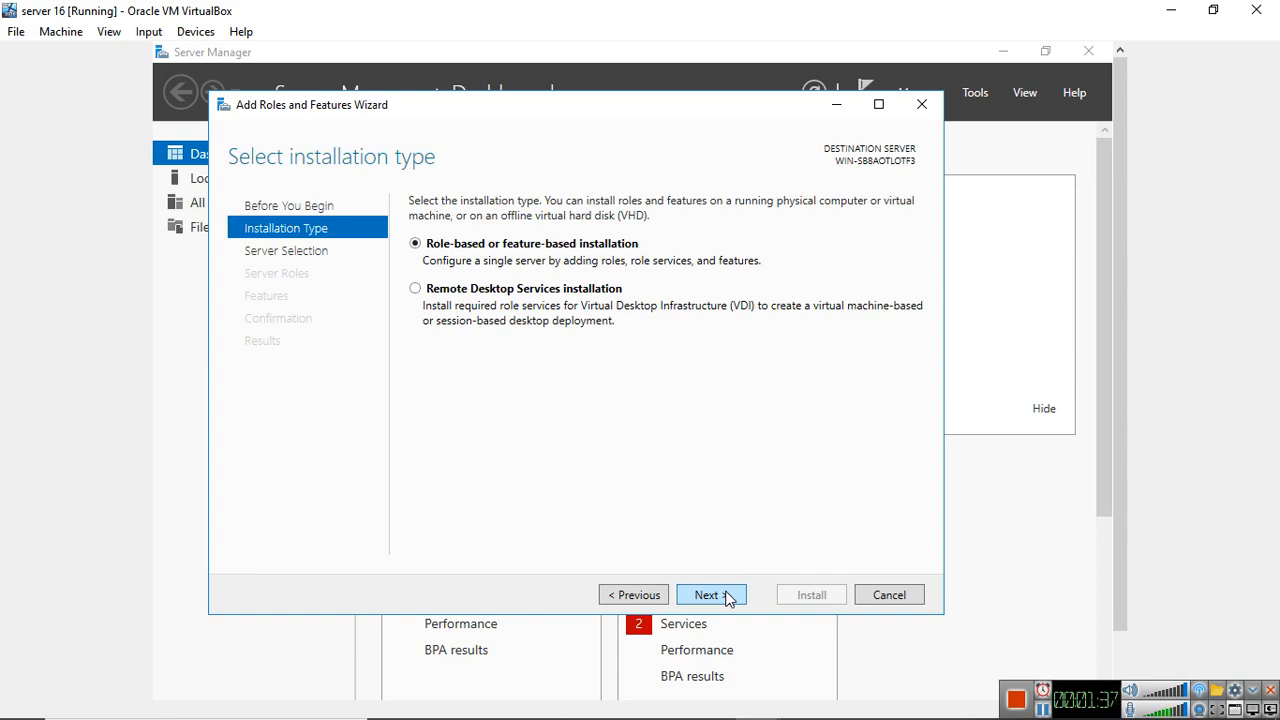
left_click(727, 596)
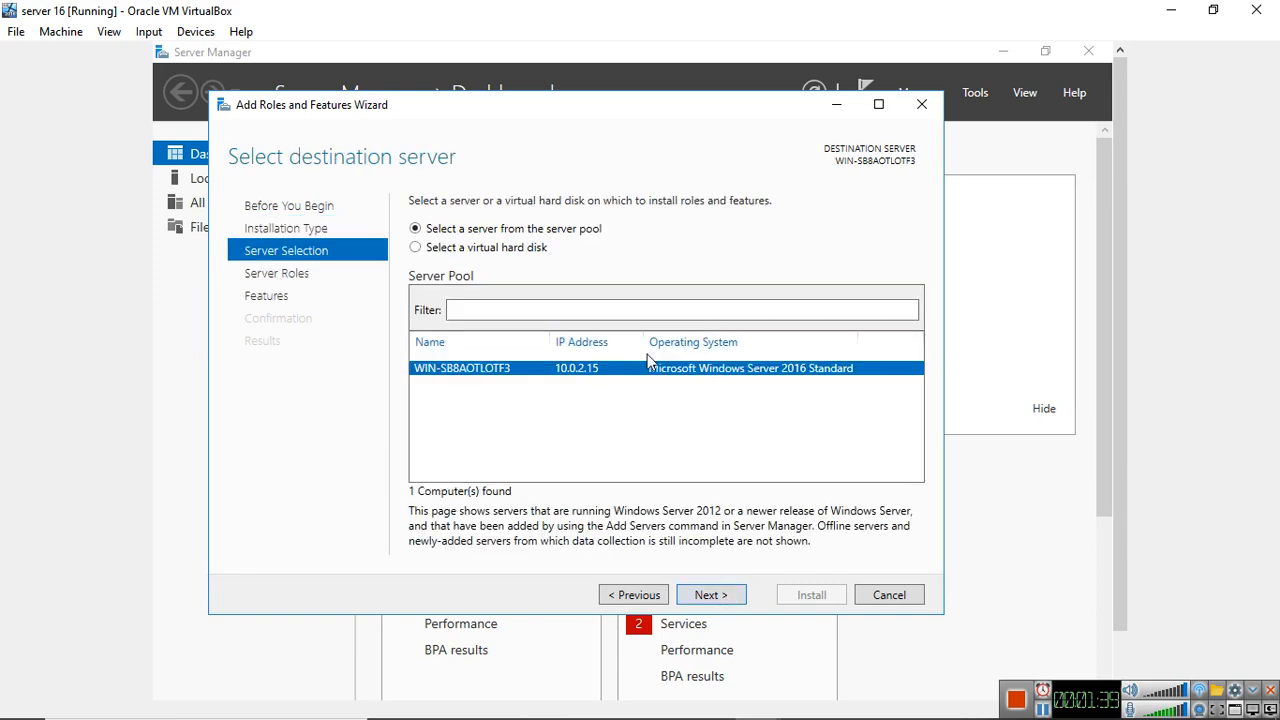
left_click(718, 595)
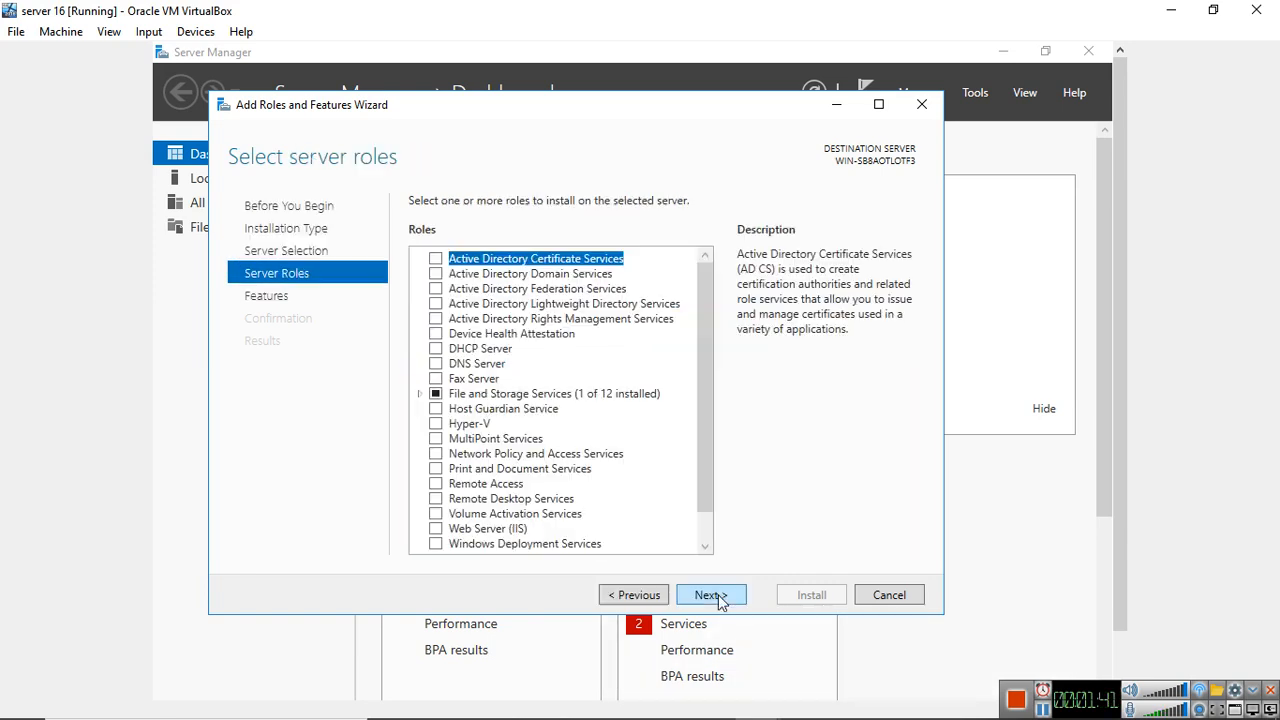
Install the Active Directory Domain Services role with its required features and management tools, keeping the other feature selections at their defaults
left_click(436, 273)
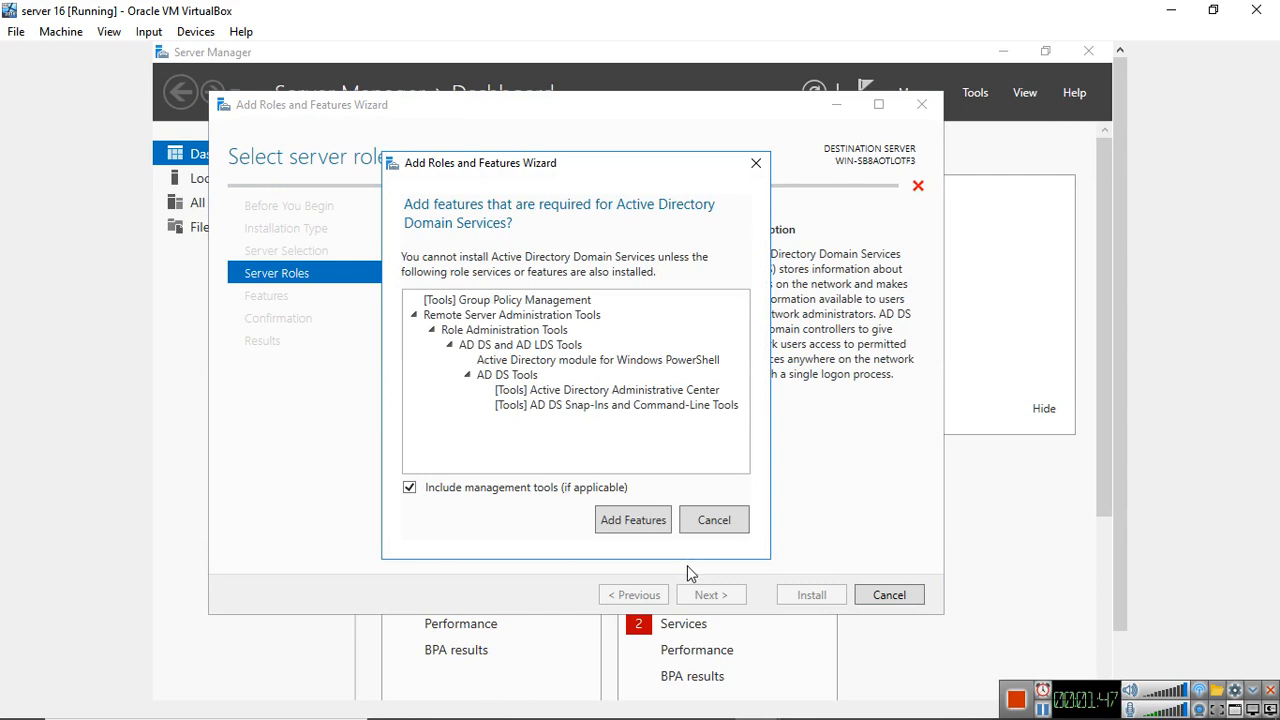
left_click(648, 522)
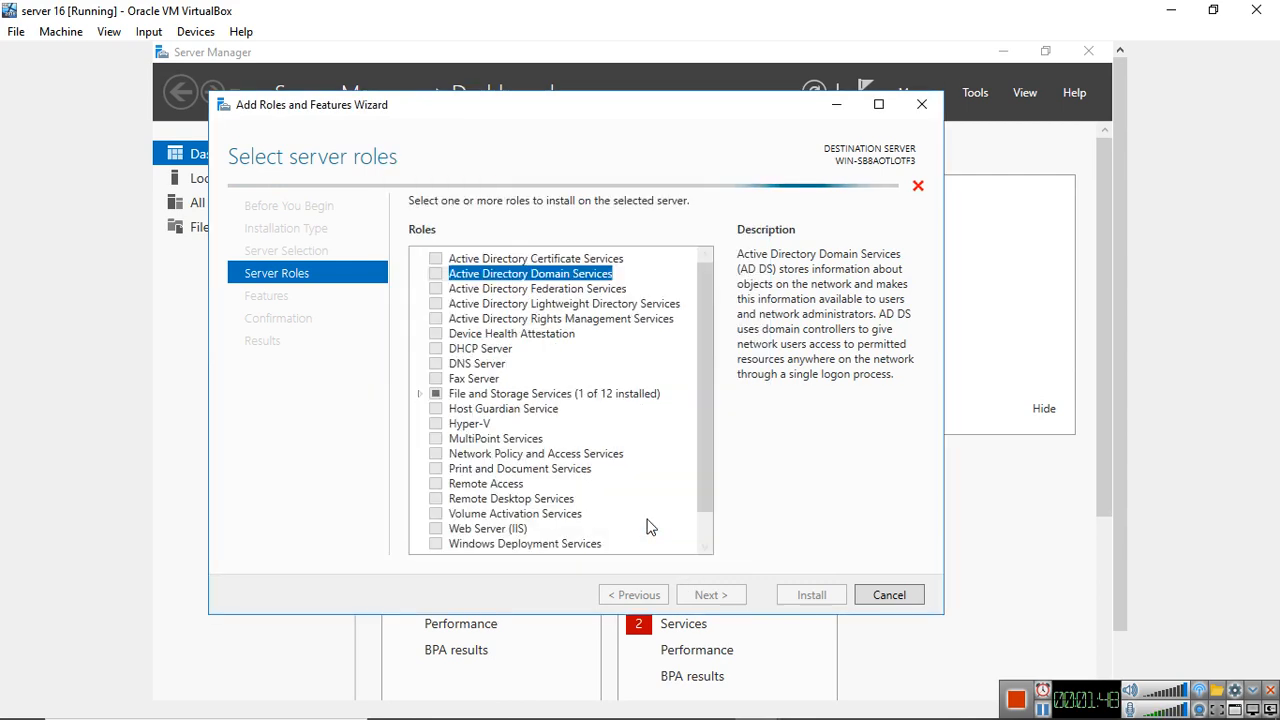
left_click(711, 595)
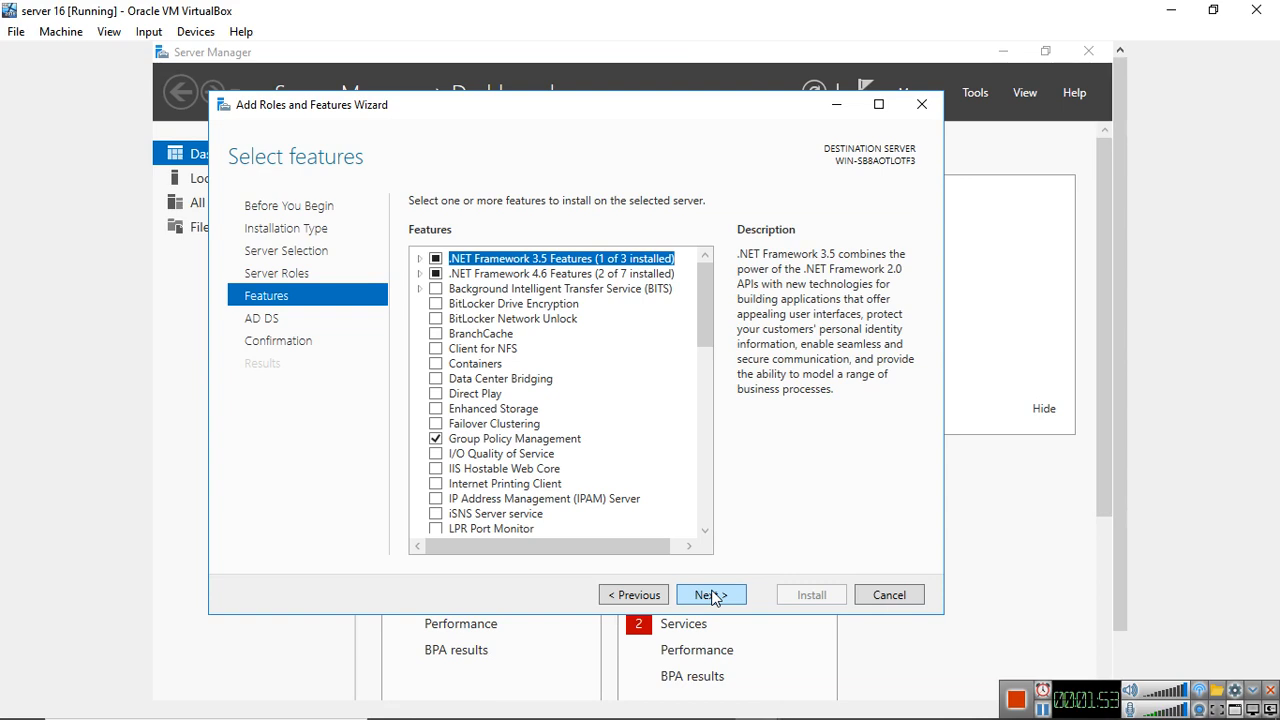
left_click(711, 595)
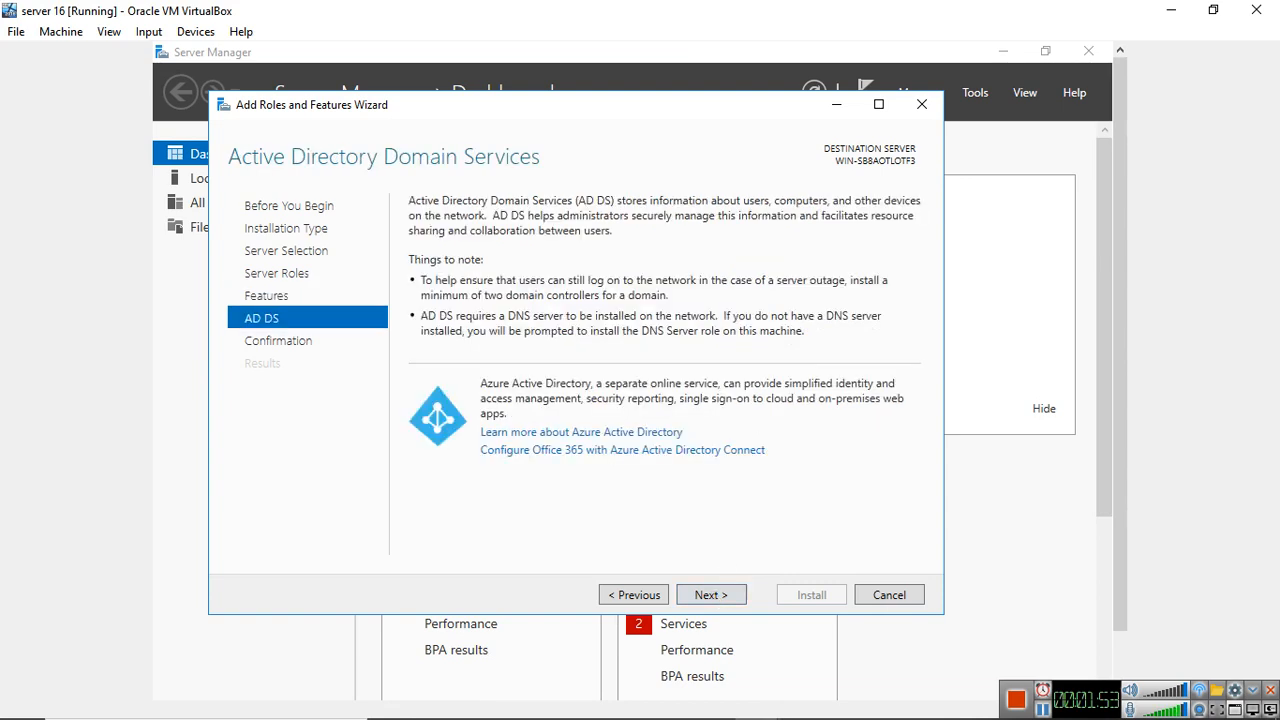
left_click(706, 598)
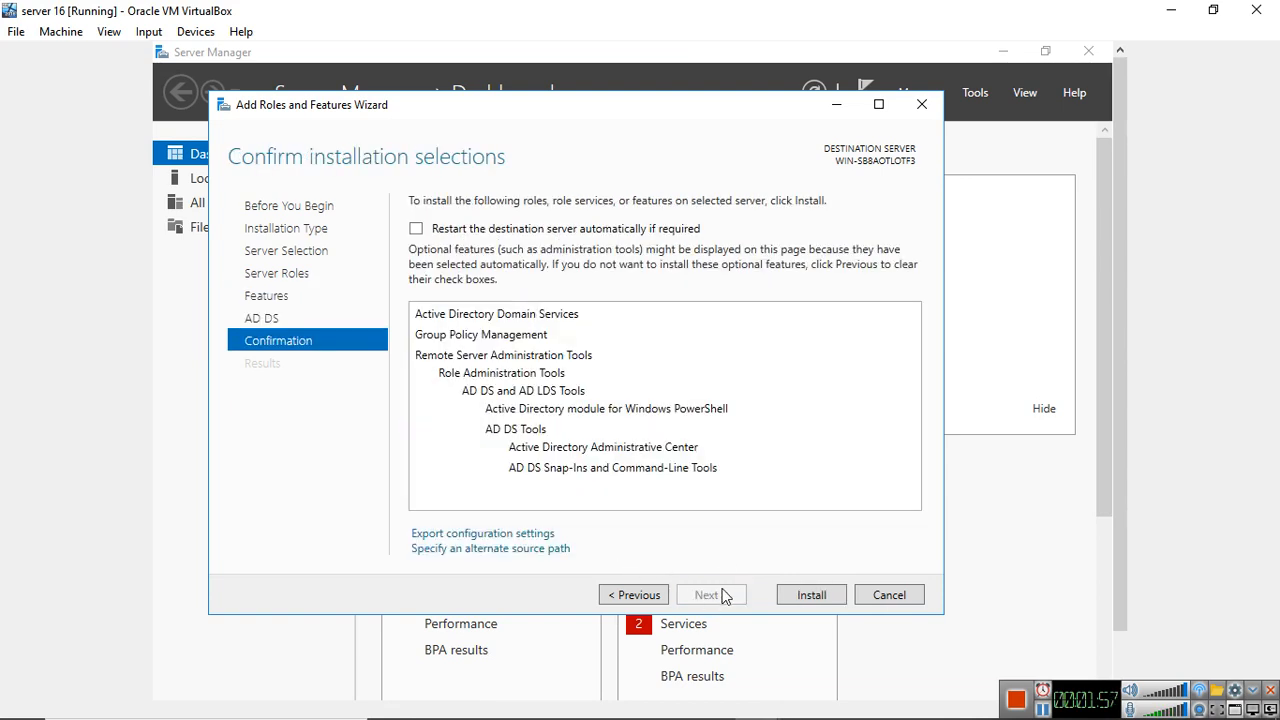
left_click(788, 599)
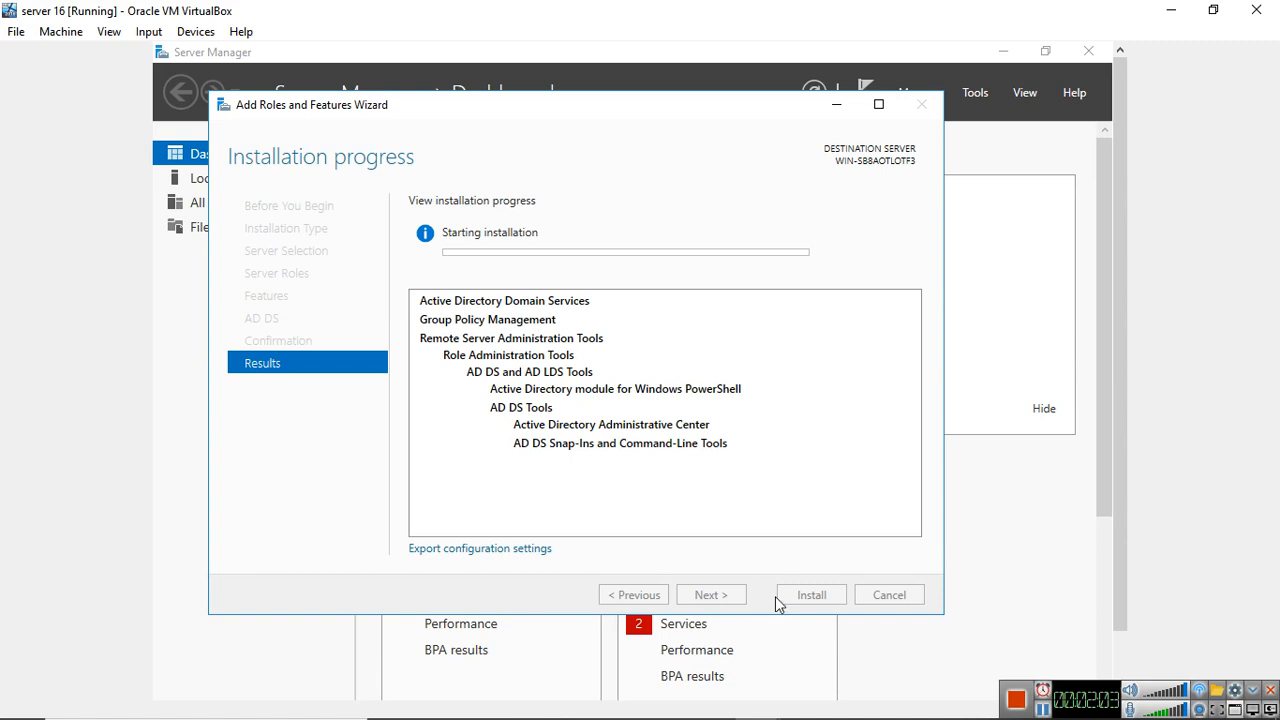
left_click(1044, 709)
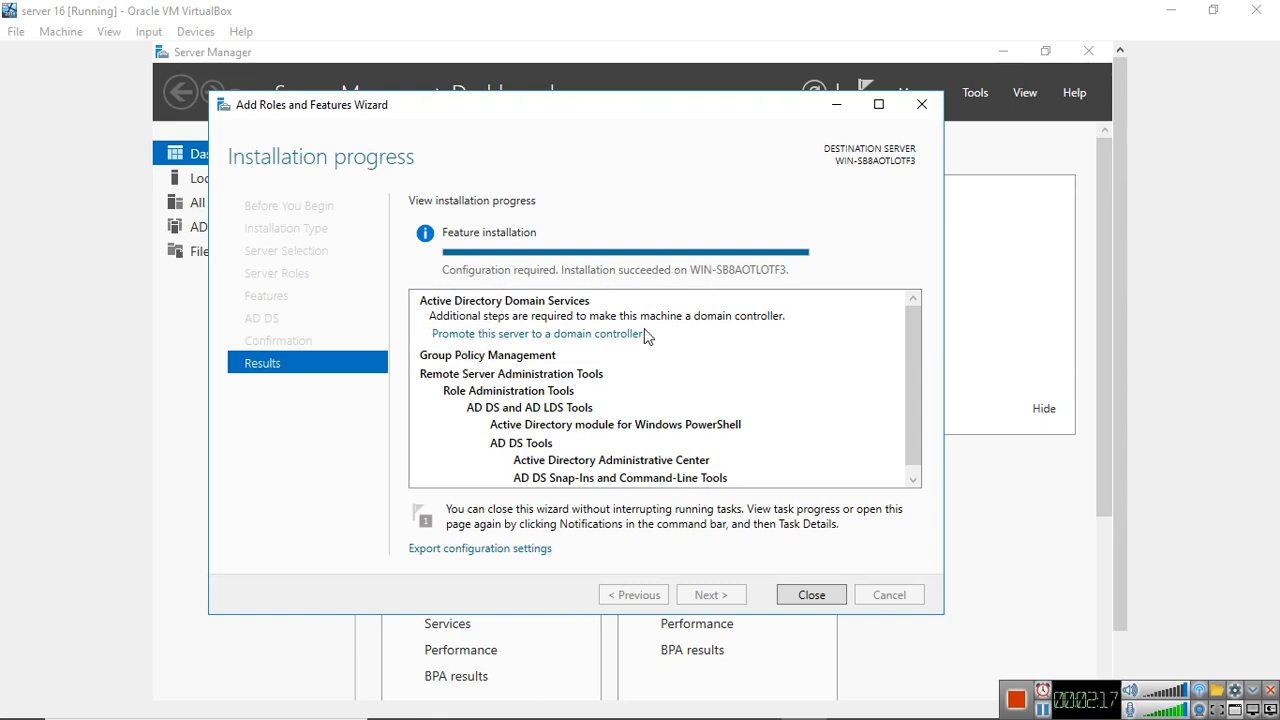
Start promoting this server to a domain controller from the role installation results
left_click_drag(680, 108, 695, 168)
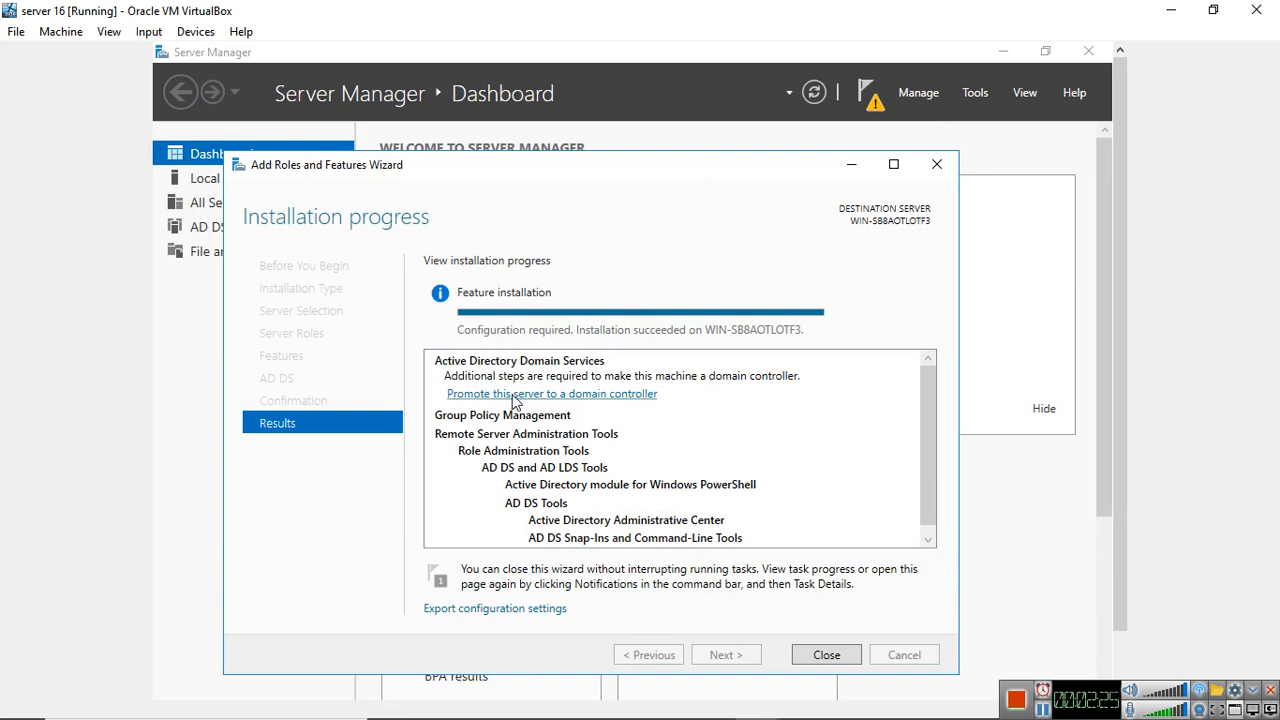
left_click(871, 95)
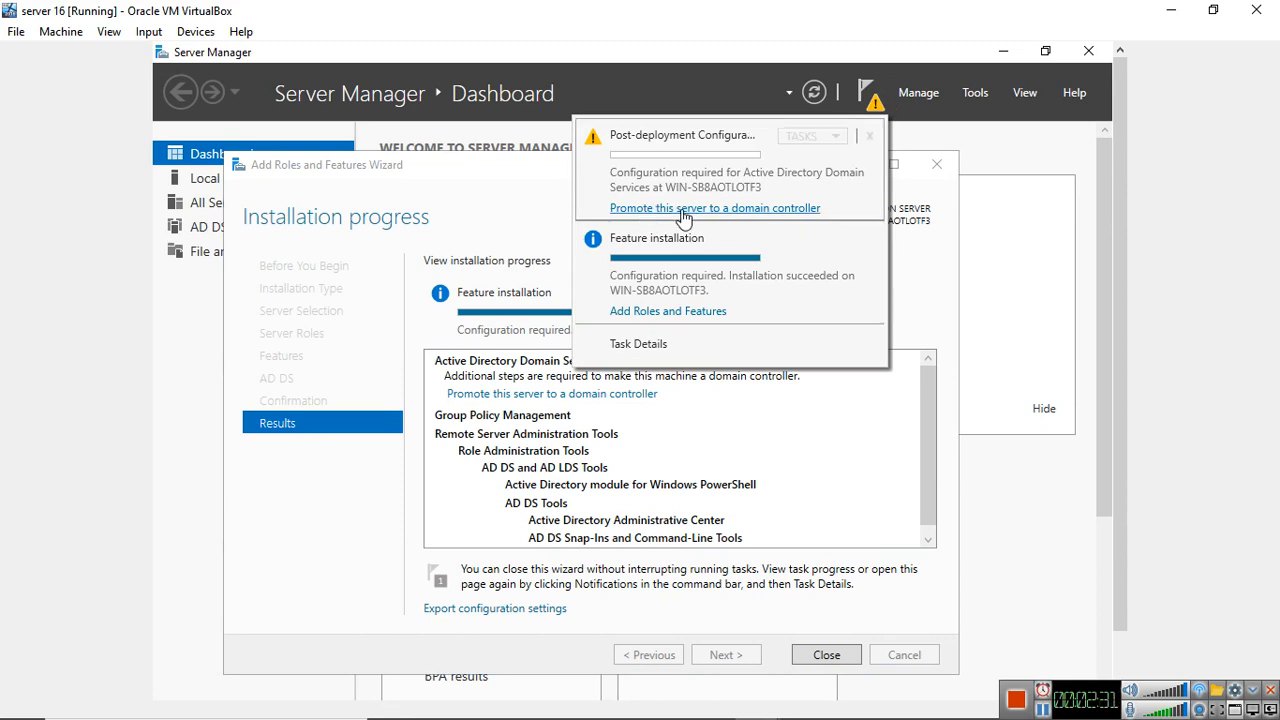
left_click(867, 108)
left_click(513, 397)
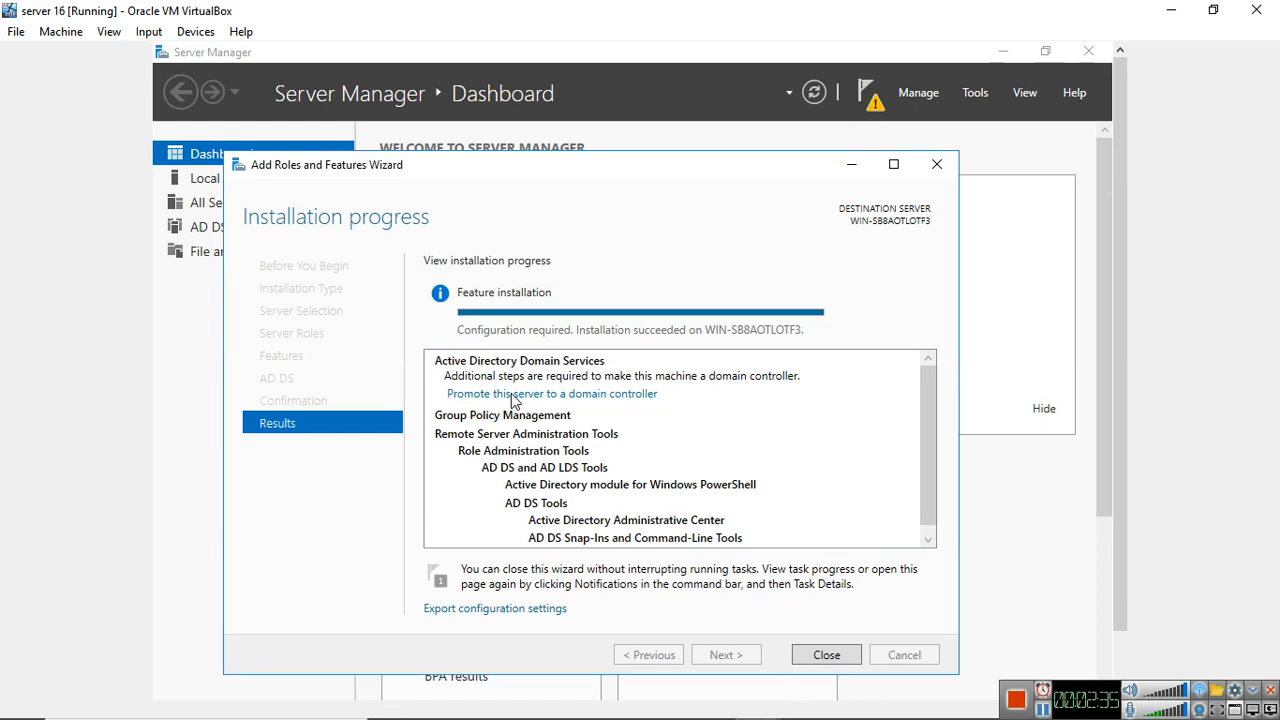
left_click(513, 396)
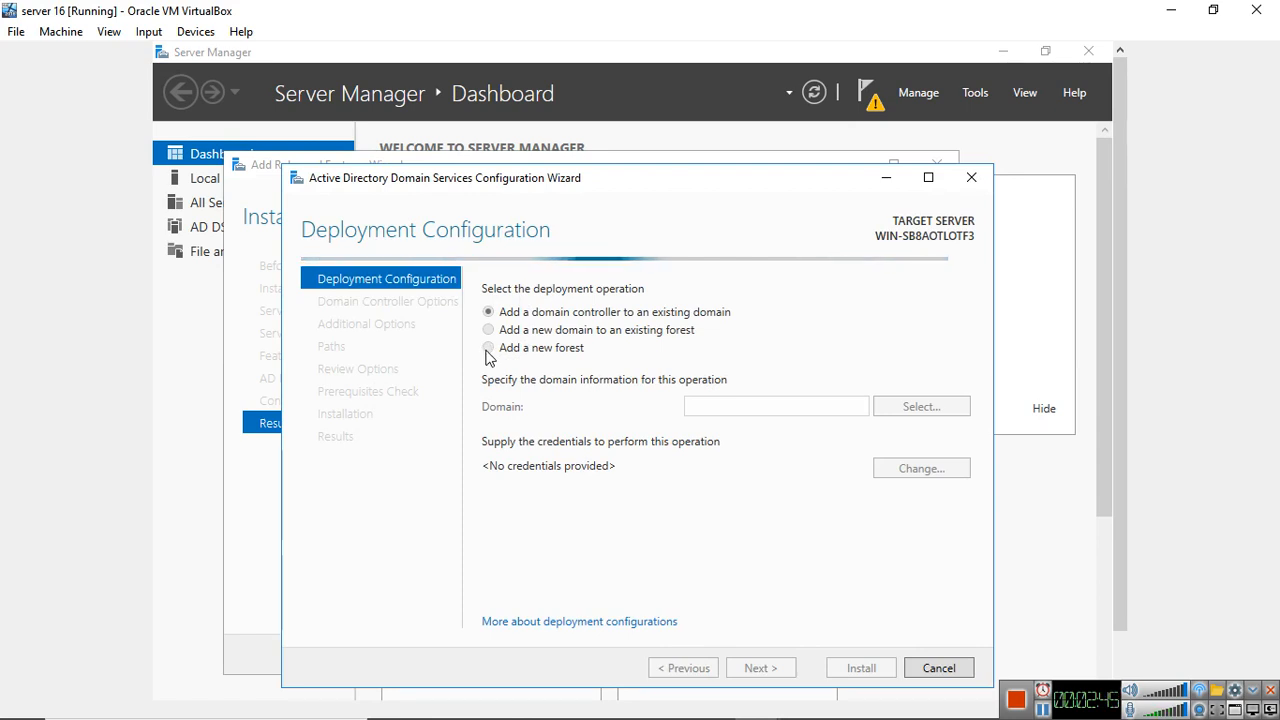
Set the deployment operation to add a new forest with the root domain name Biostar.com
left_click_drag(669, 181, 686, 145)
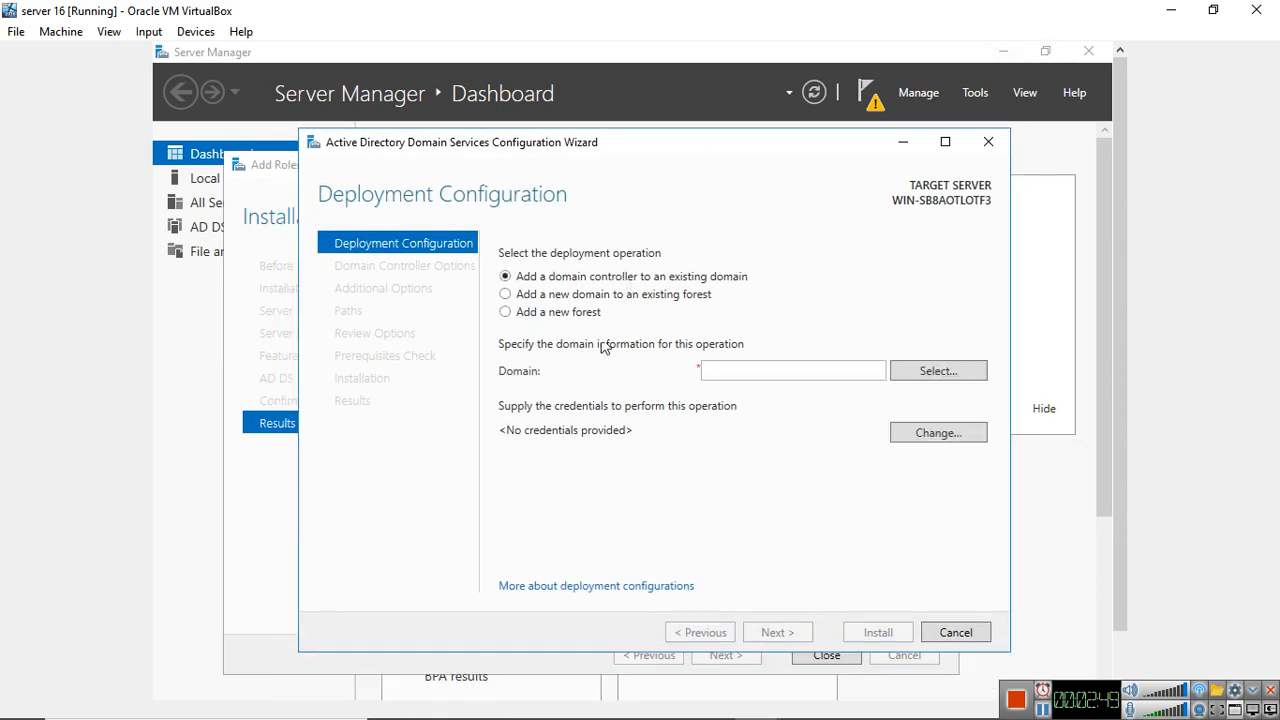
left_click(506, 313)
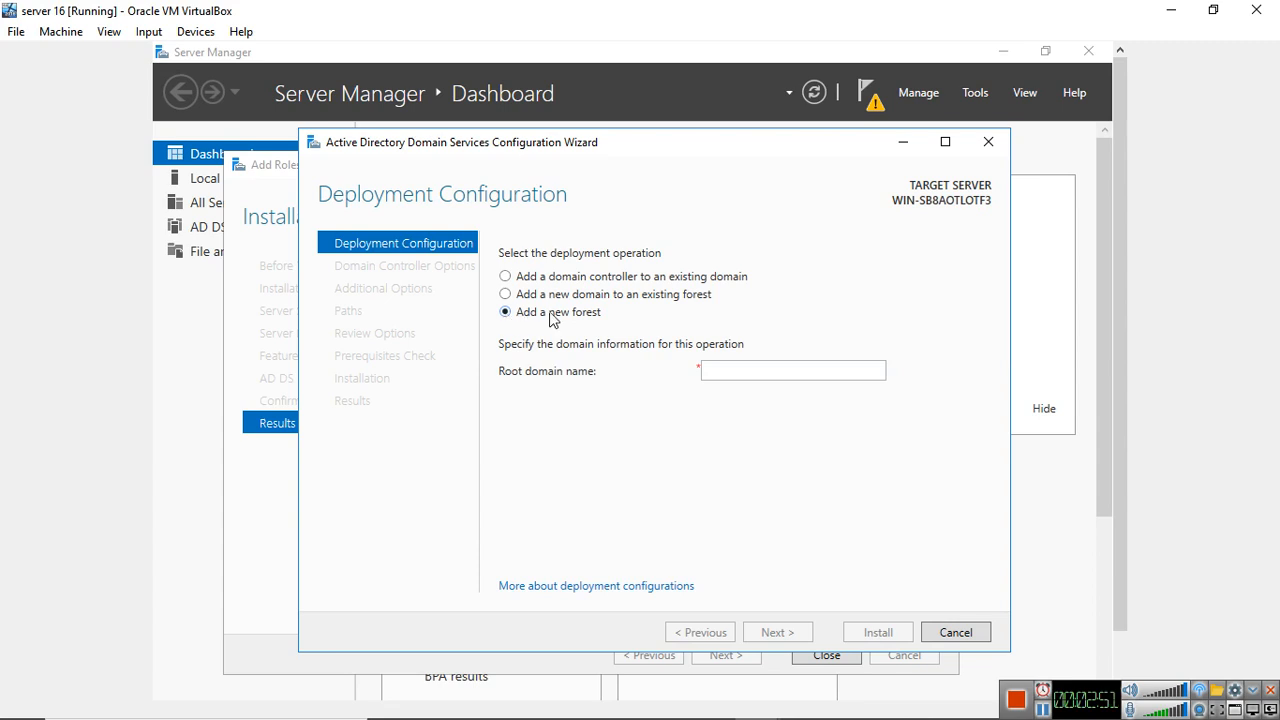
left_click(733, 376)
type("Biostar.com")
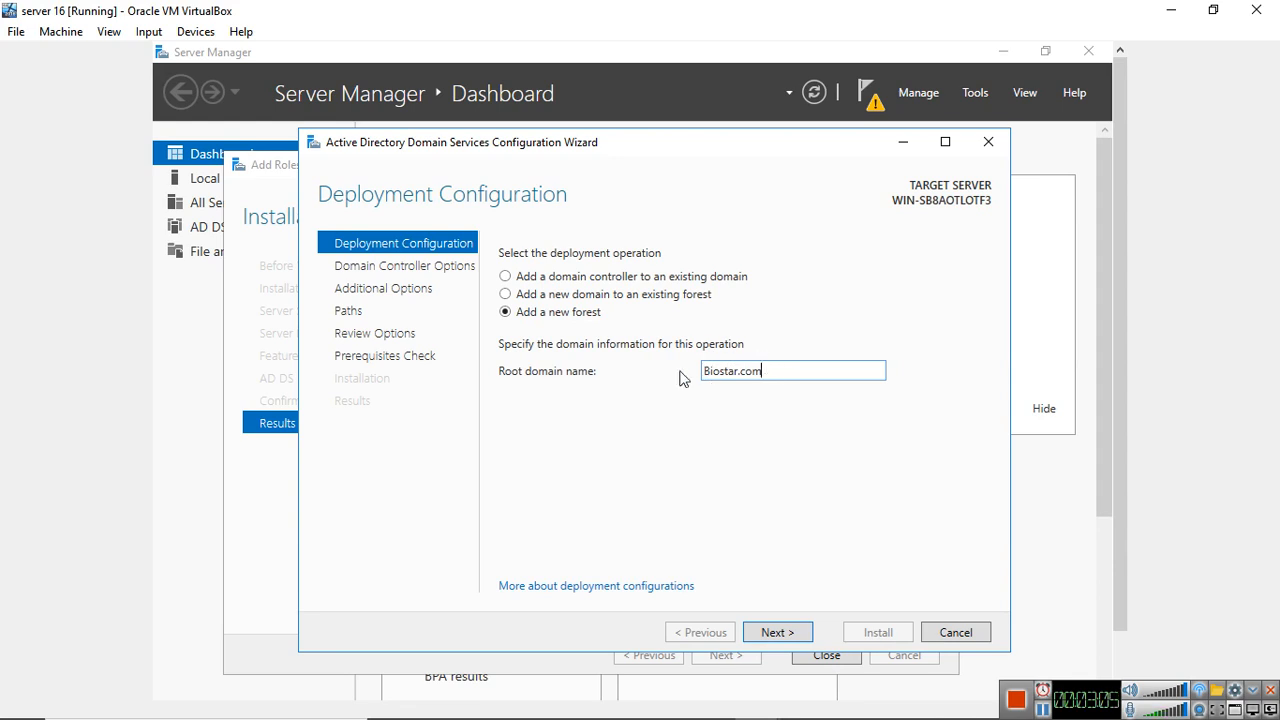
Accept the deployment configuration and continue to the domain controller options
left_click(776, 628)
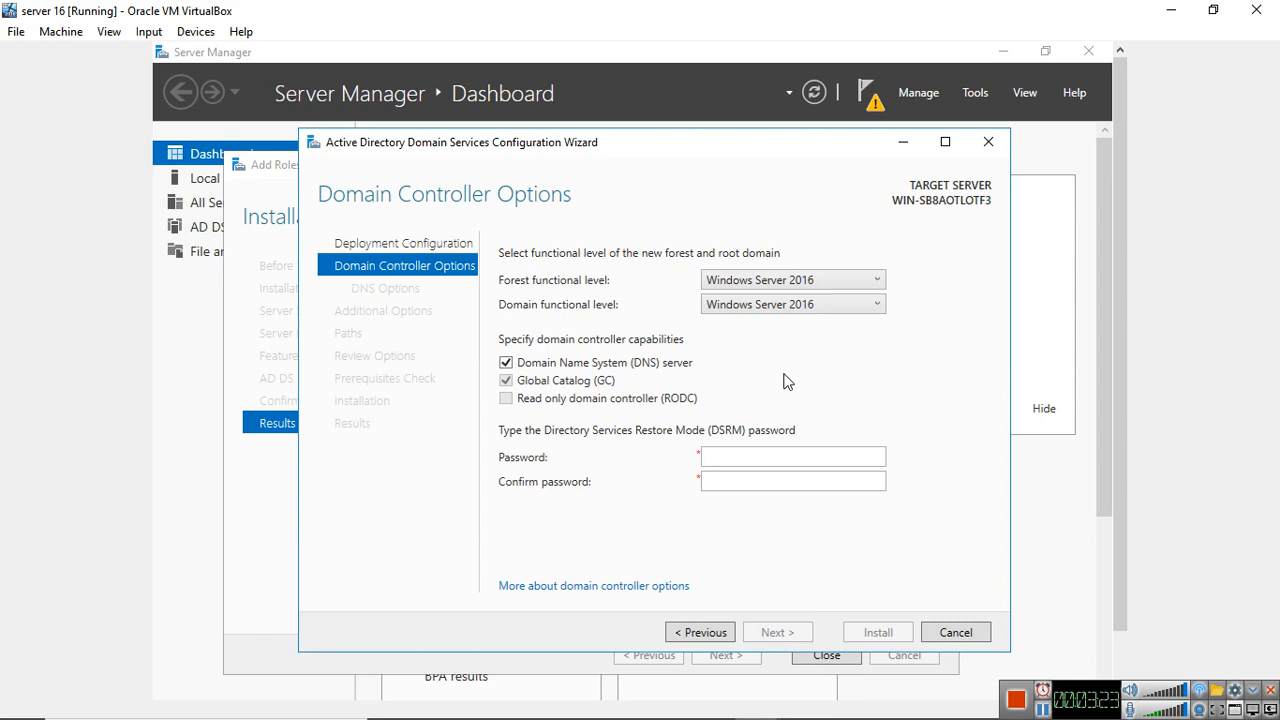
Try Windows Server 2012 and Windows Server 2008 as the forest functional level, and set it back to Windows Server 2016
left_click(816, 280)
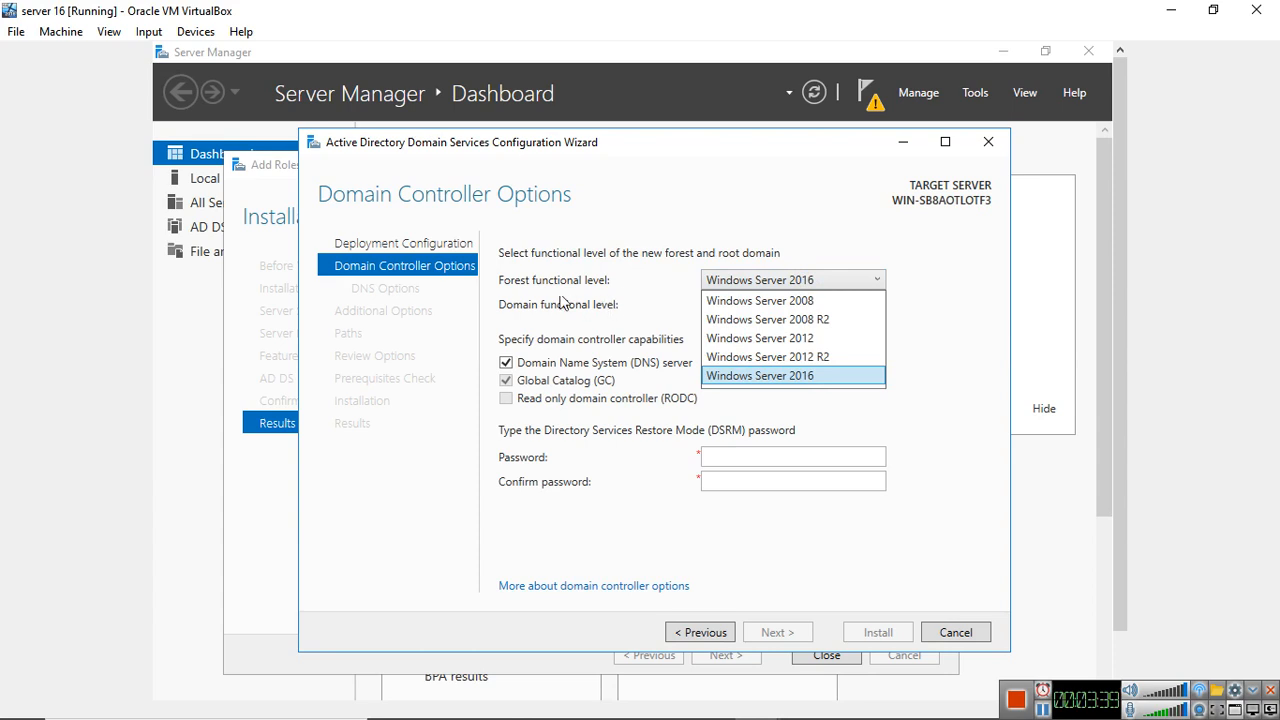
left_click(786, 341)
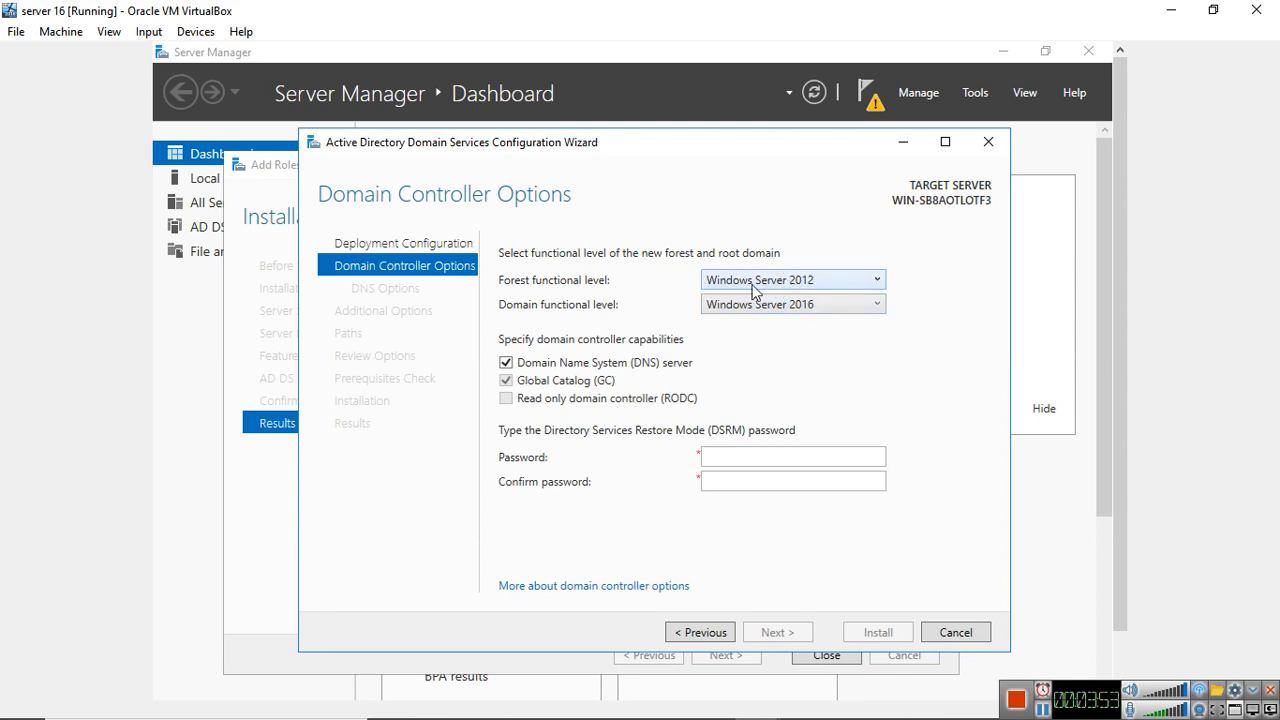
left_click(814, 290)
left_click(816, 292)
left_click(781, 288)
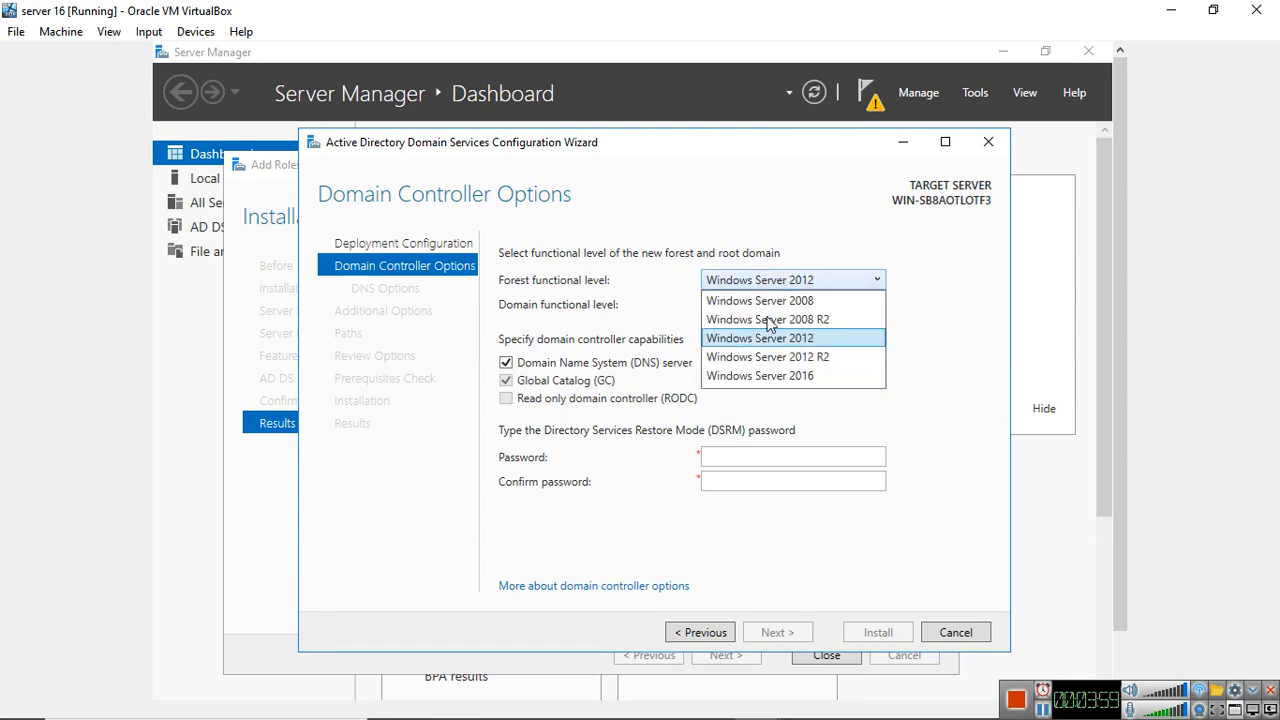
left_click(790, 301)
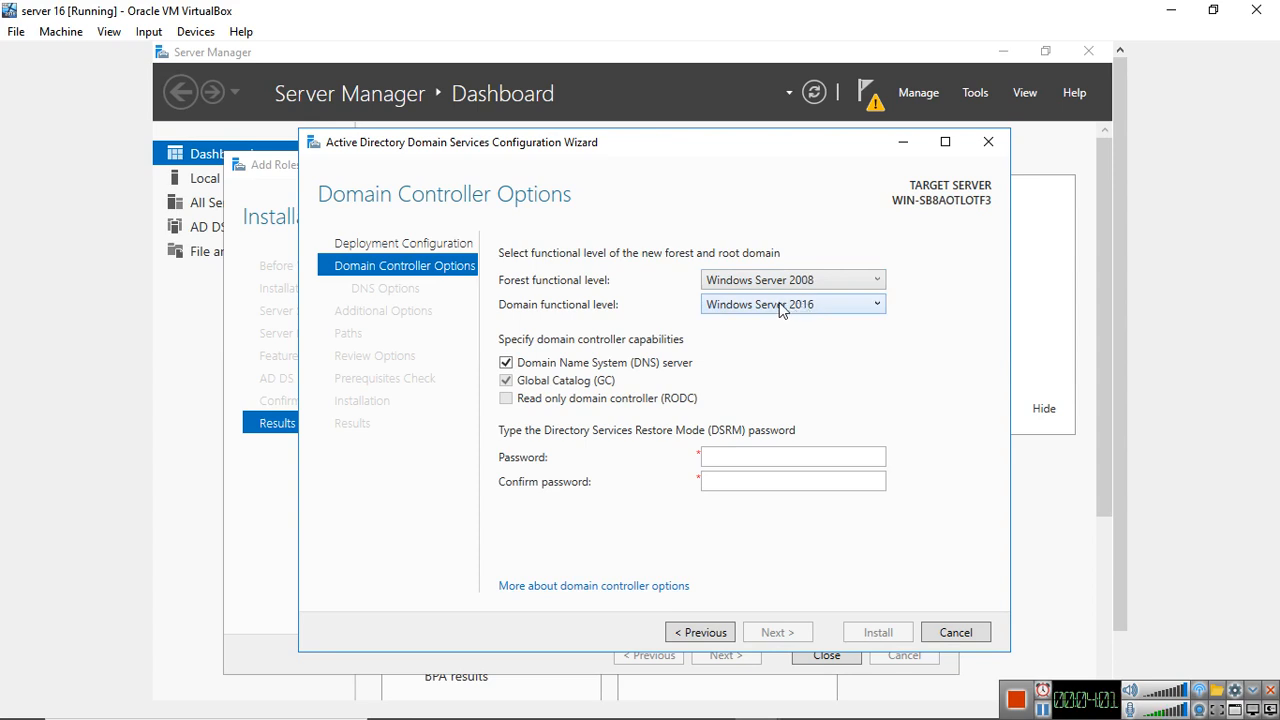
left_click(788, 282)
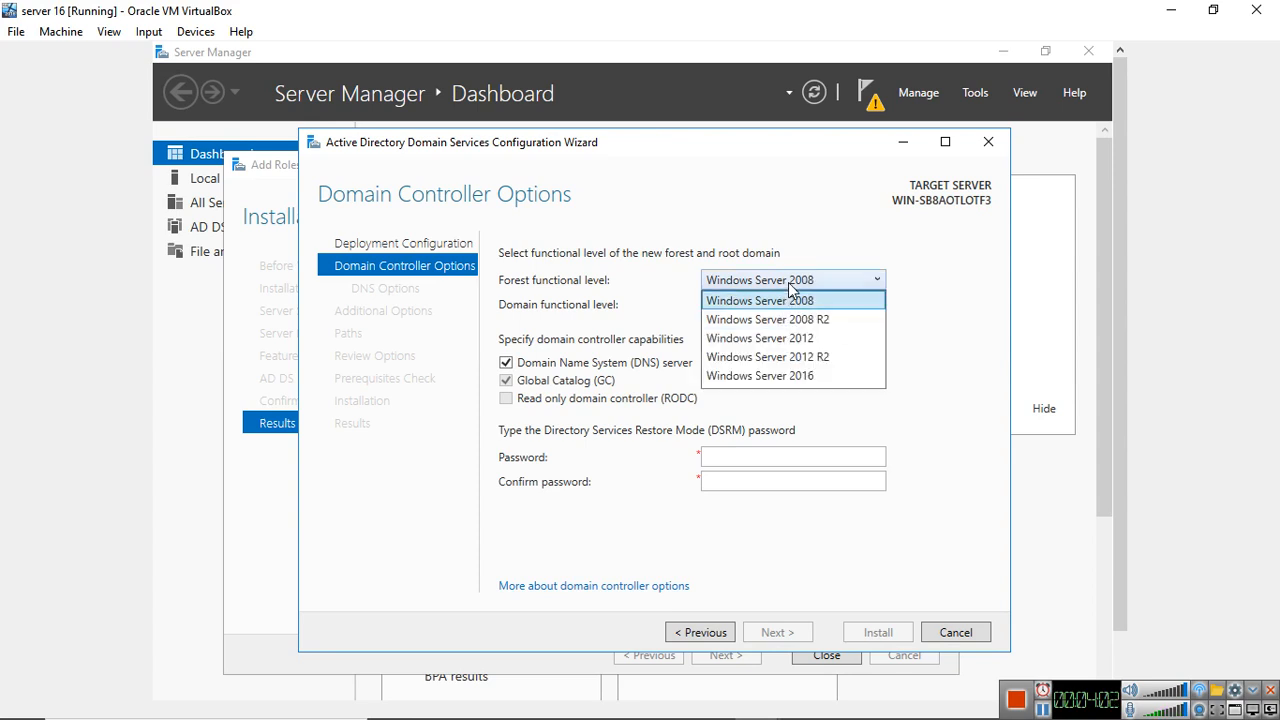
left_click(796, 337)
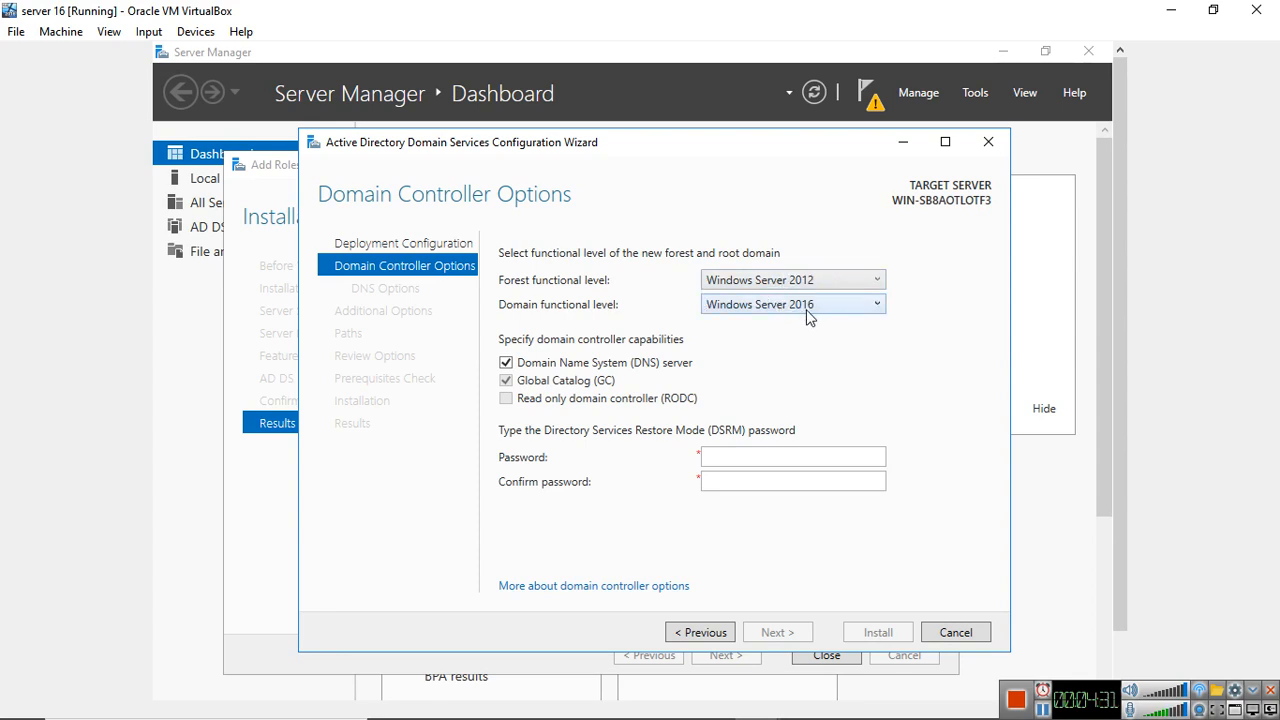
left_click(781, 285)
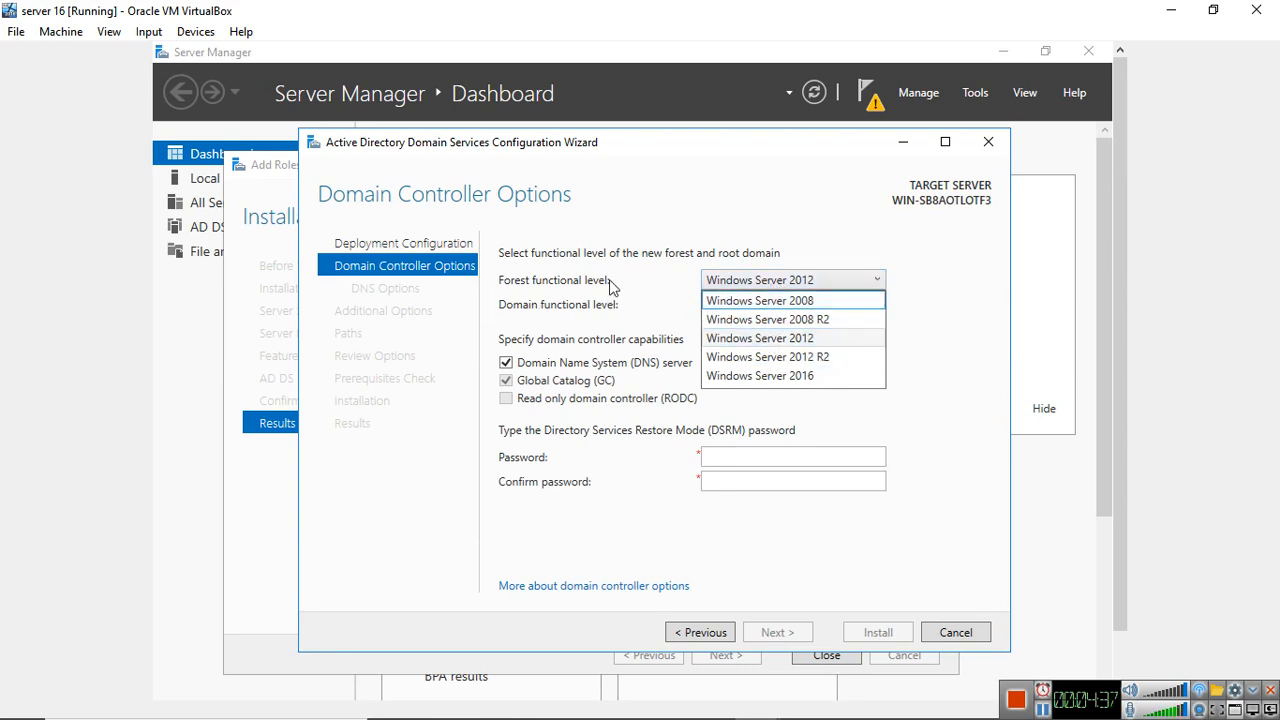
left_click(786, 375)
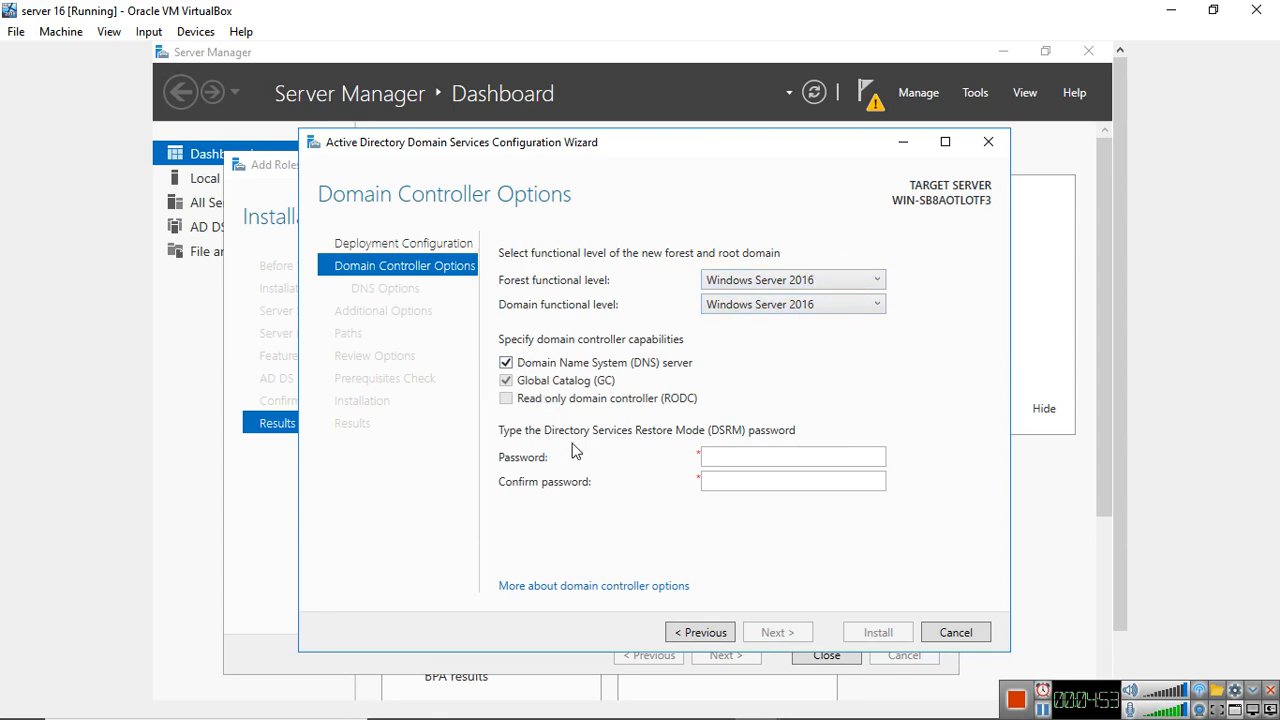
Enter and confirm the Directory Services Restore Mode password and continue to the DNS options
left_click(753, 459)
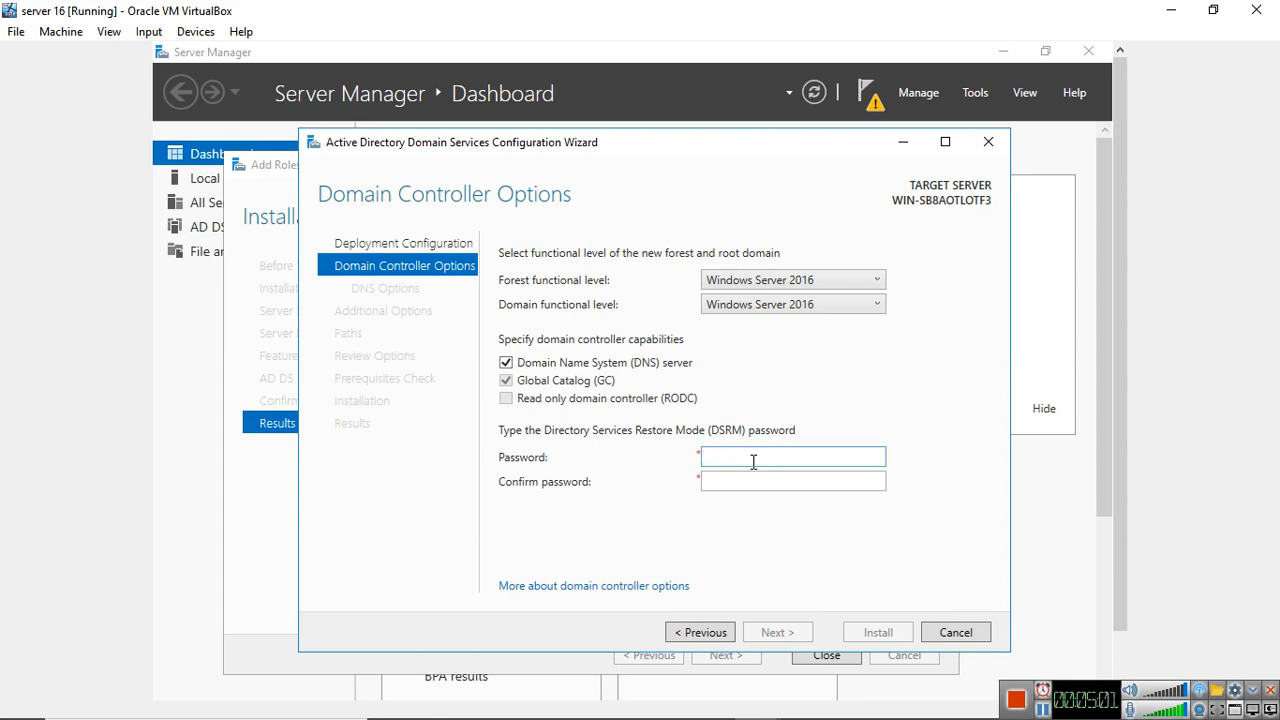
type("P")
type("••••")
left_click(760, 485)
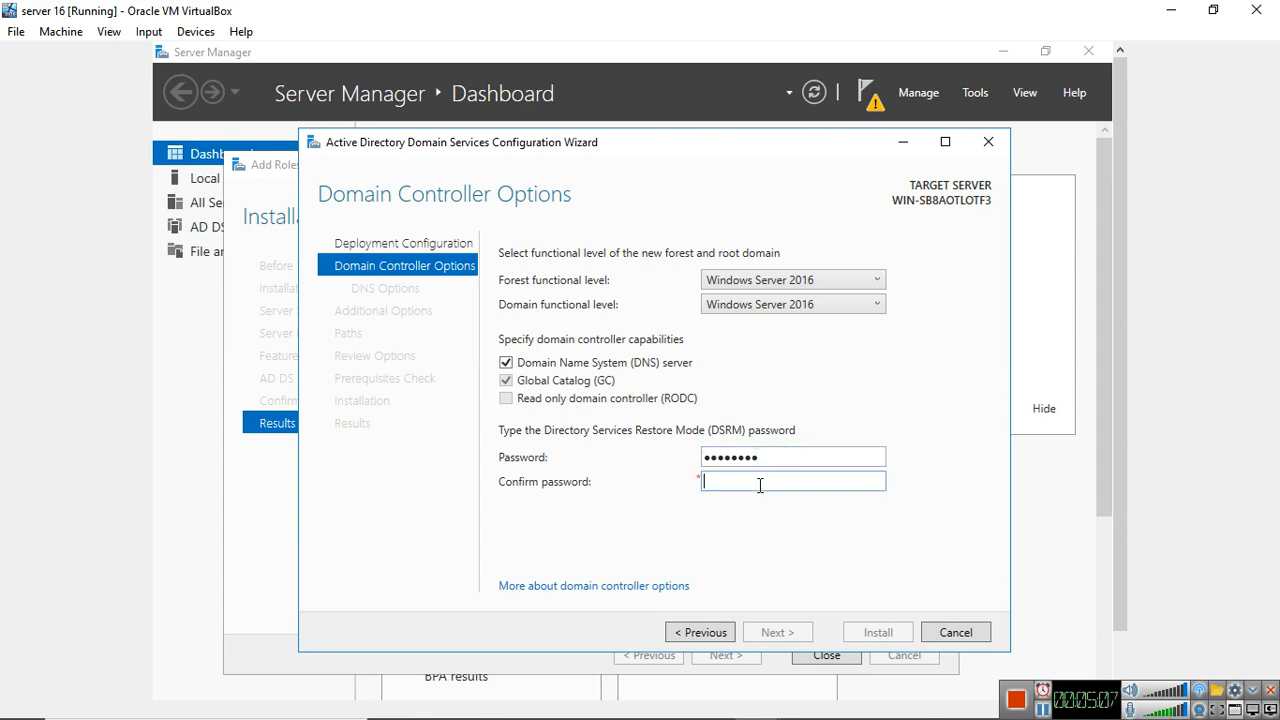
type("••••••••")
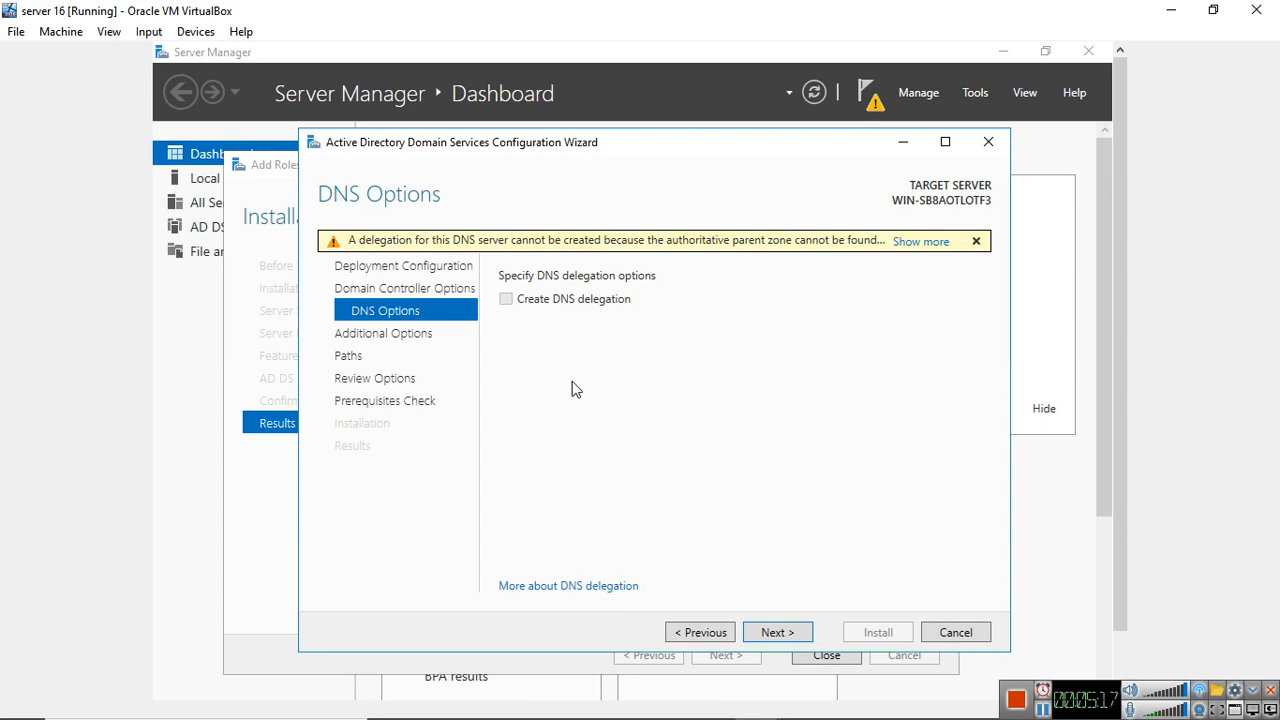
Accept the default DNS options, the NetBIOS domain name BIOSTAR, and the default database, log and SYSVOL folders
left_click(772, 637)
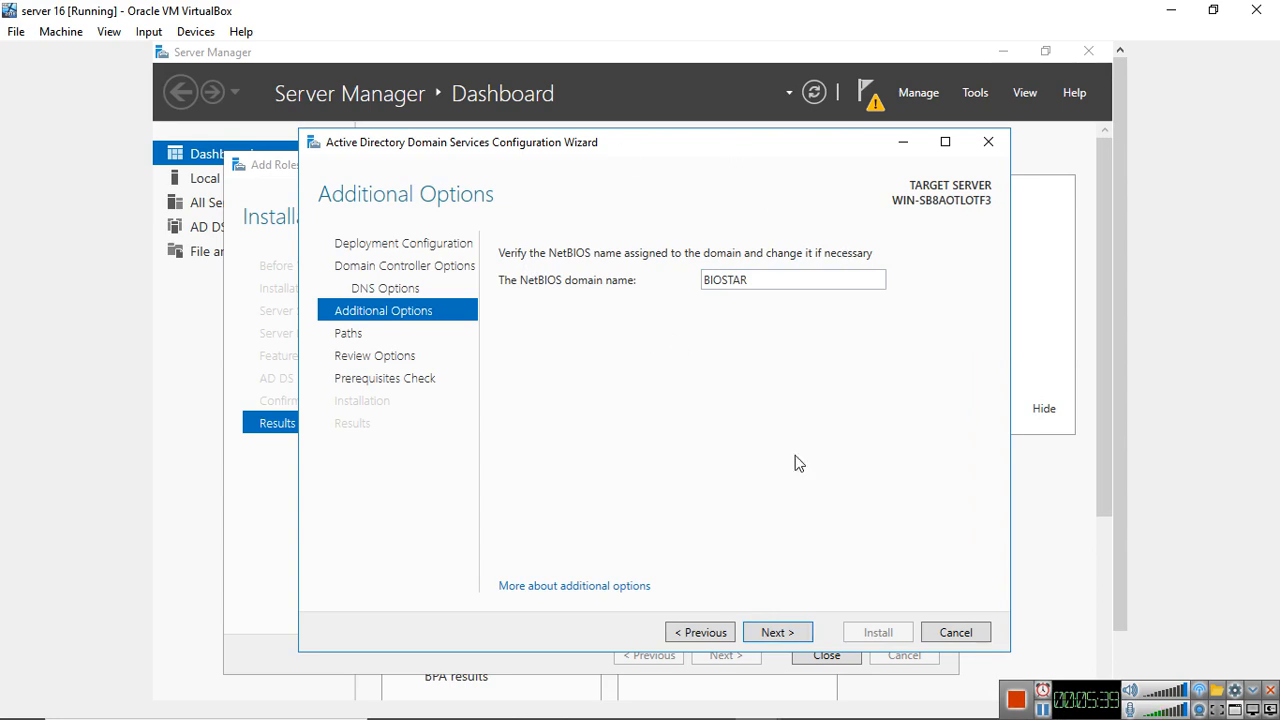
left_click(775, 631)
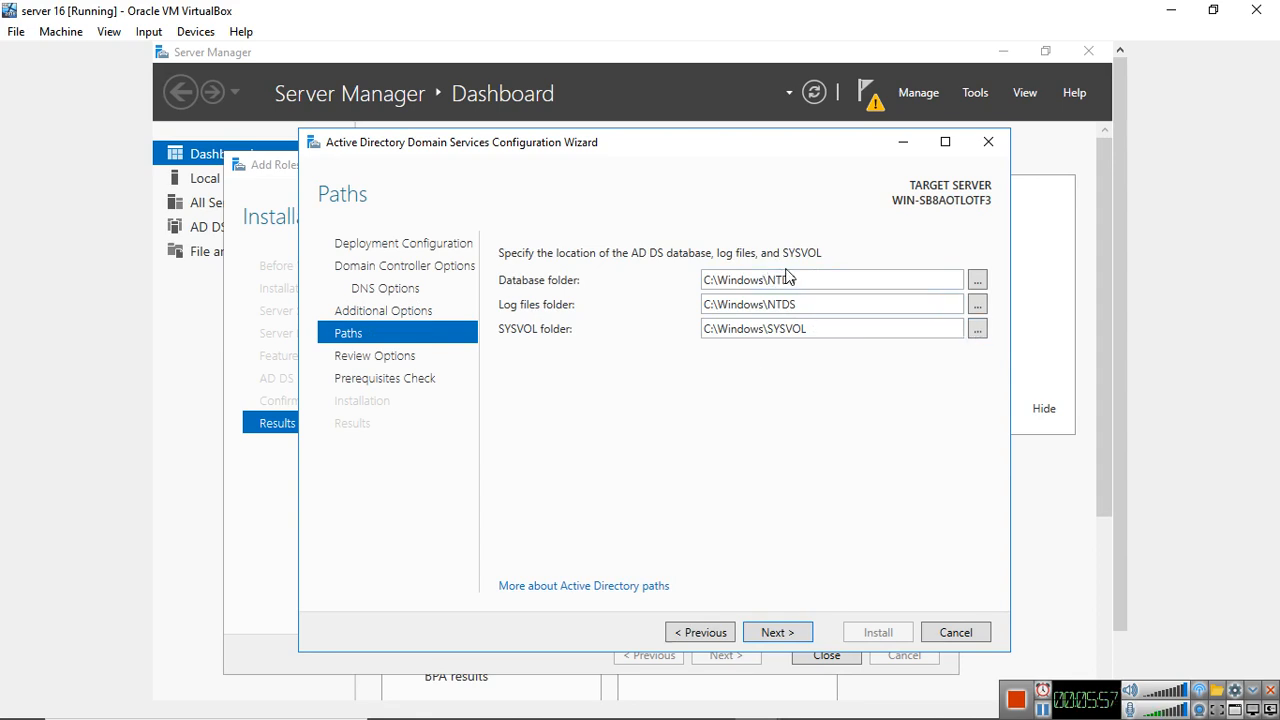
left_click(779, 637)
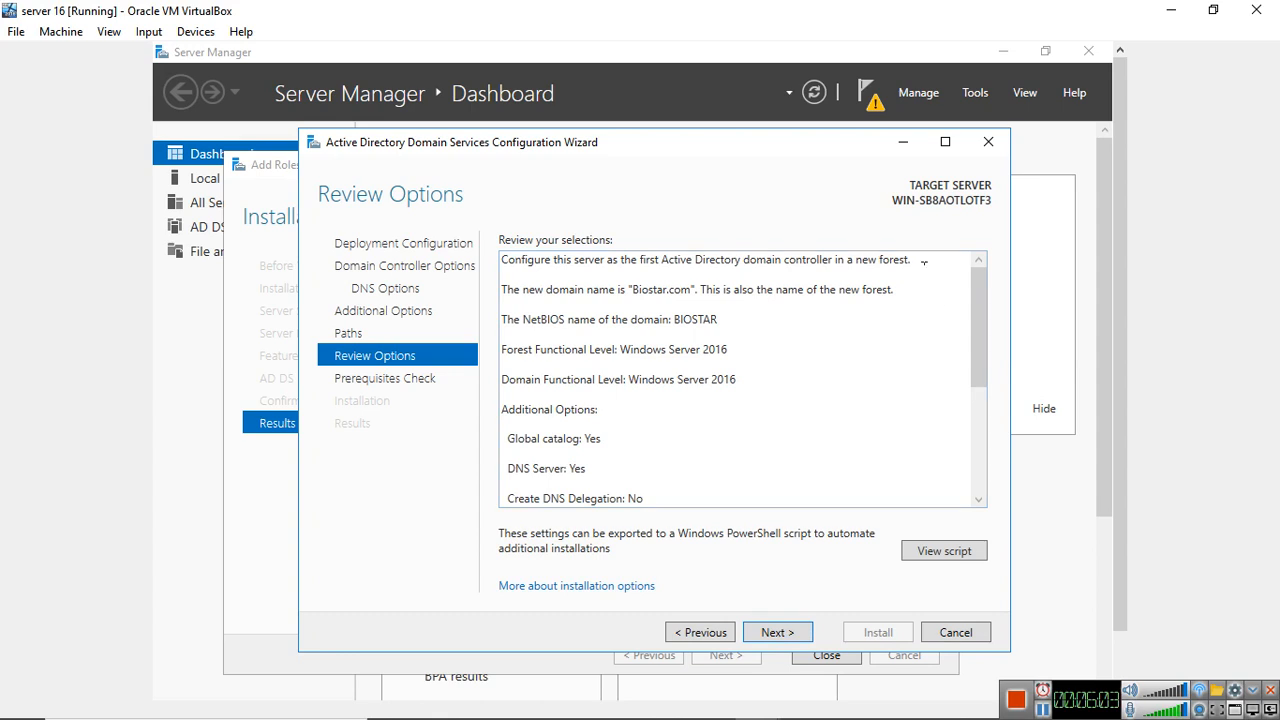
Review the selected options, run the prerequisites check, and install to promote the server to a domain controller
scroll(950, 361, "down", 3)
scroll(946, 364, "up", 4)
scroll(735, 300, "down", 4)
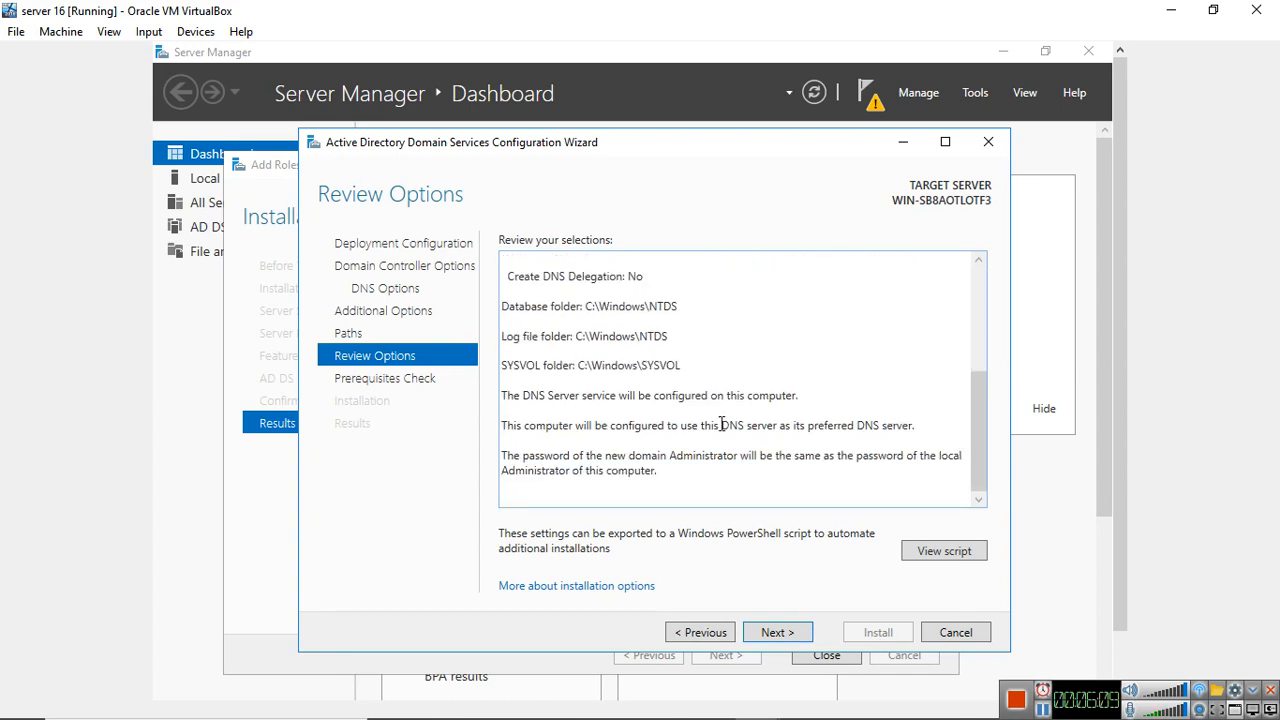
left_click(777, 633)
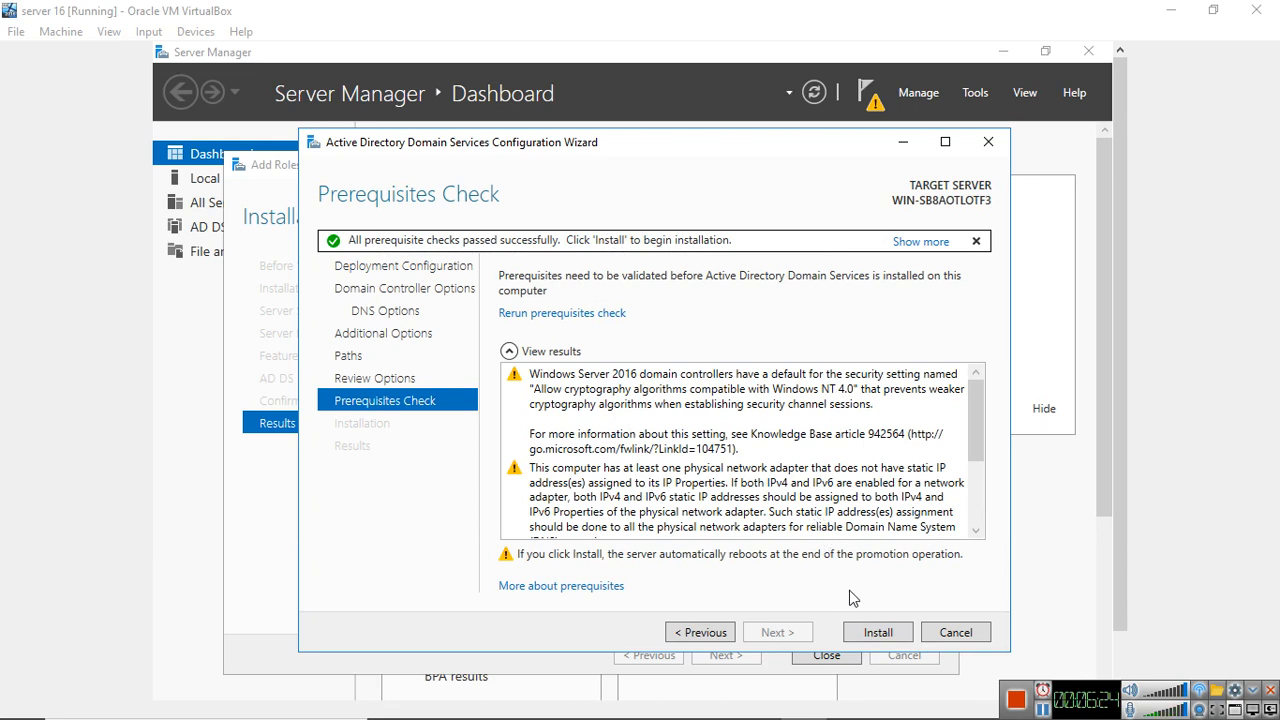
left_click(876, 628)
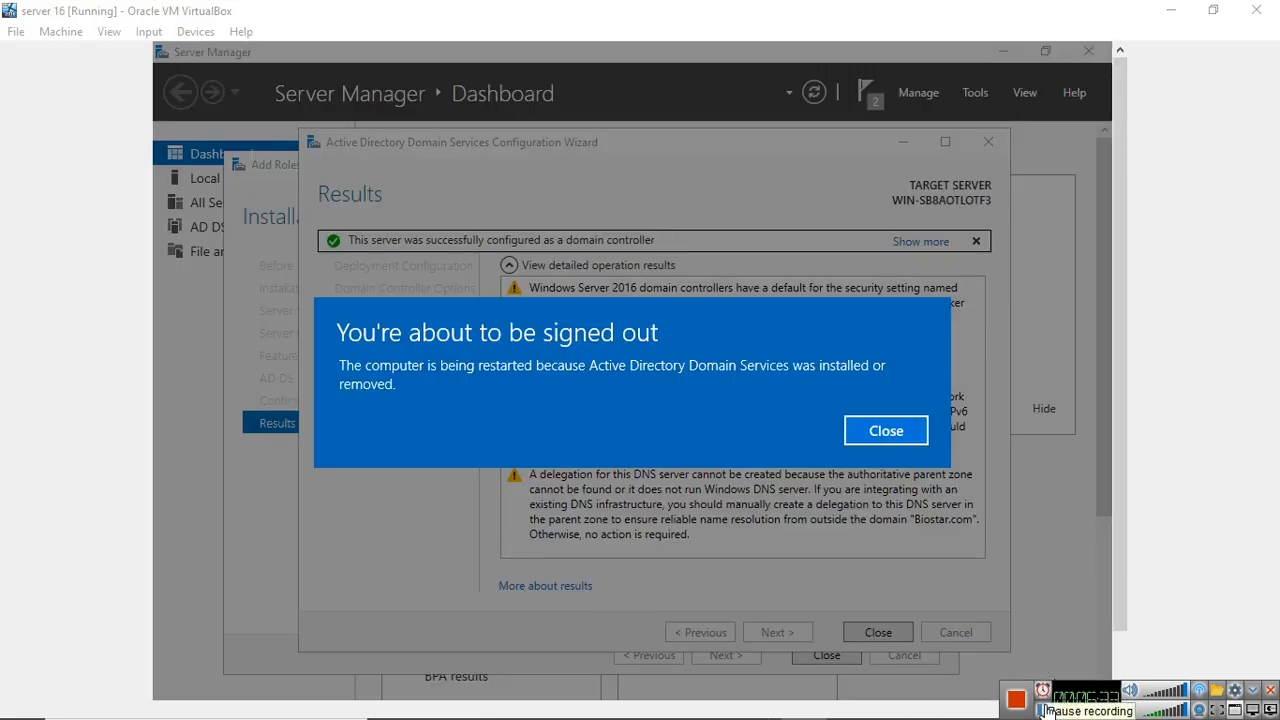
left_click(1043, 709)
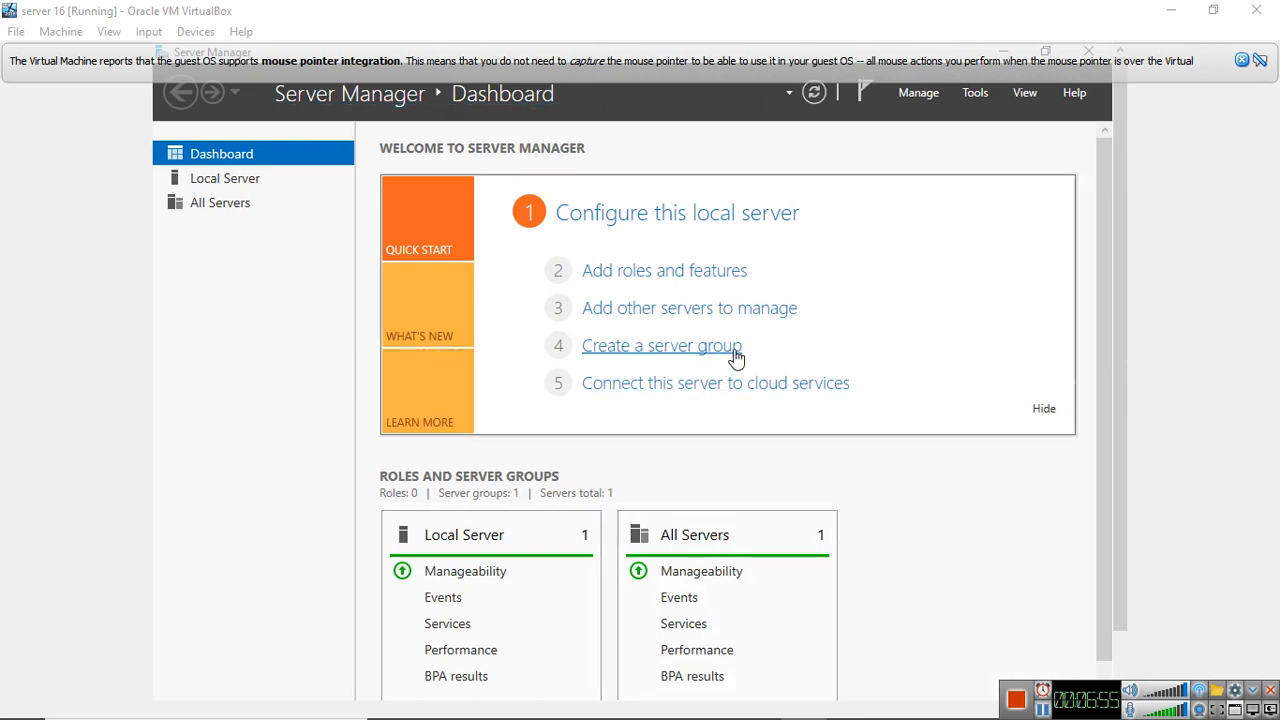
From the local server's network connections, open the Internet Protocol Version 4 properties of the Ethernet adapter
mouse_move(1105, 162)
left_mouse_down()
mouse_move(1105, 215)
mouse_move(1095, 180)
left_mouse_up()
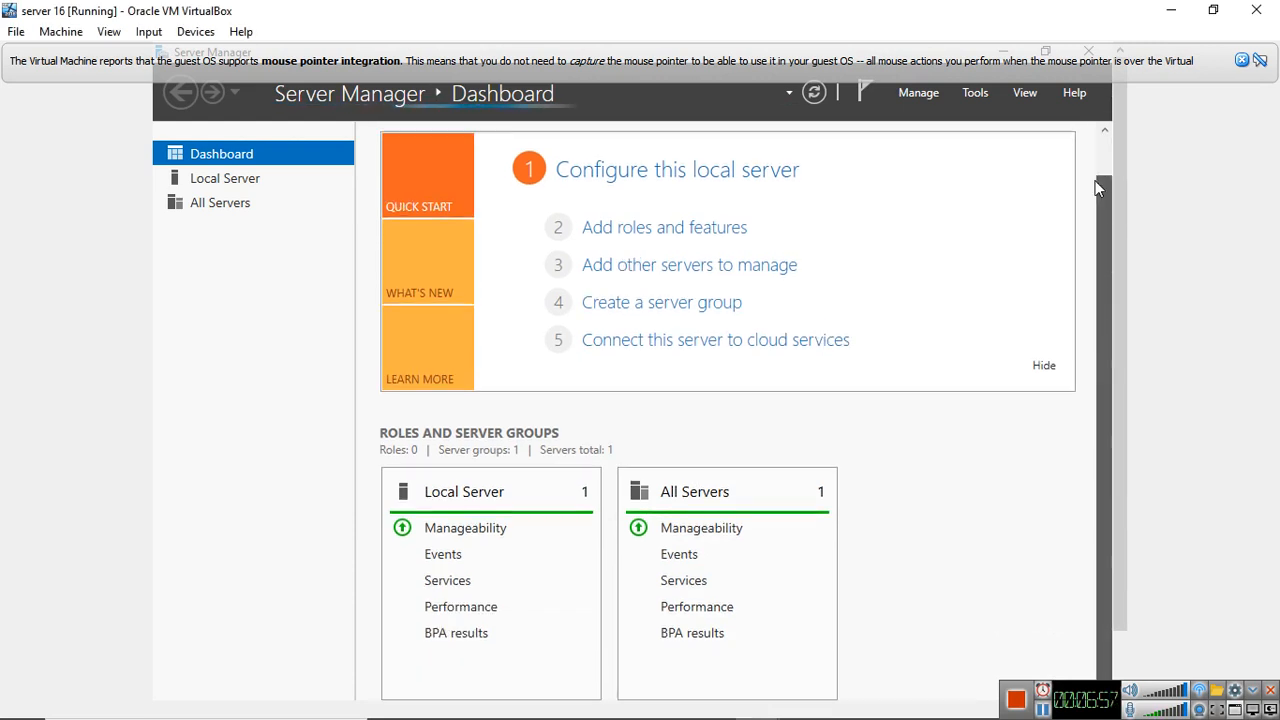
left_click(225, 180)
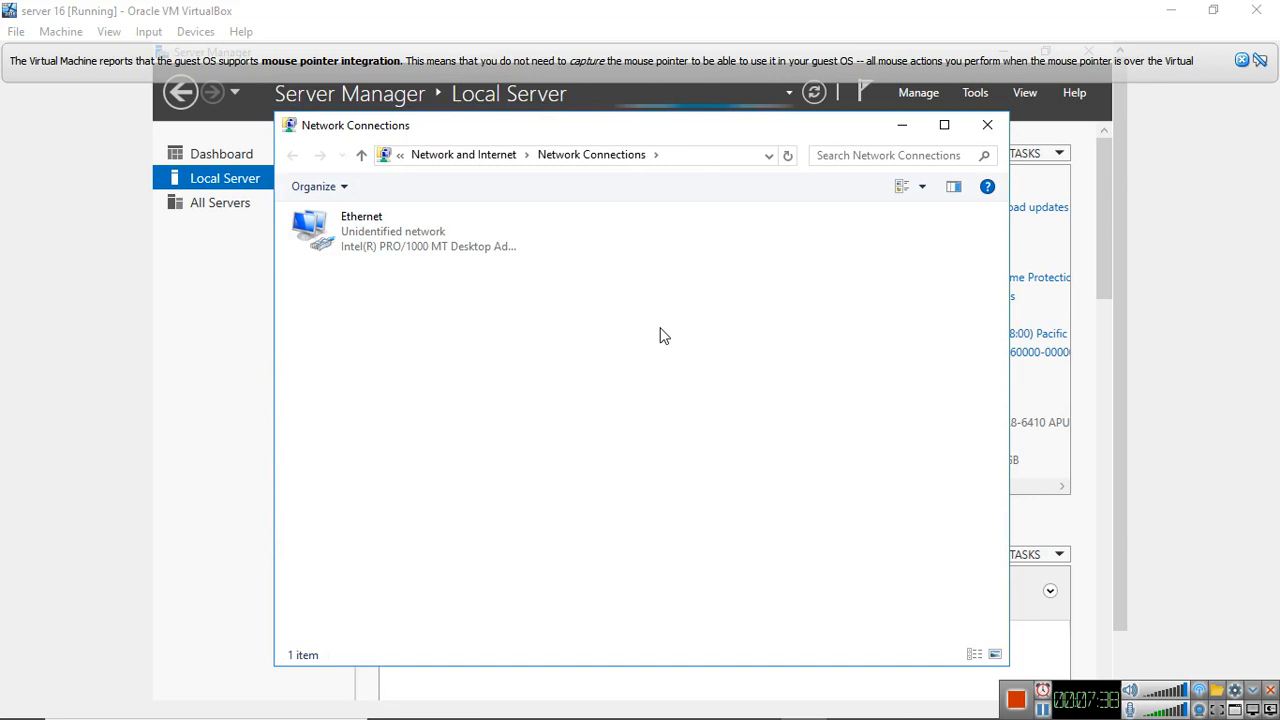
left_click(388, 240)
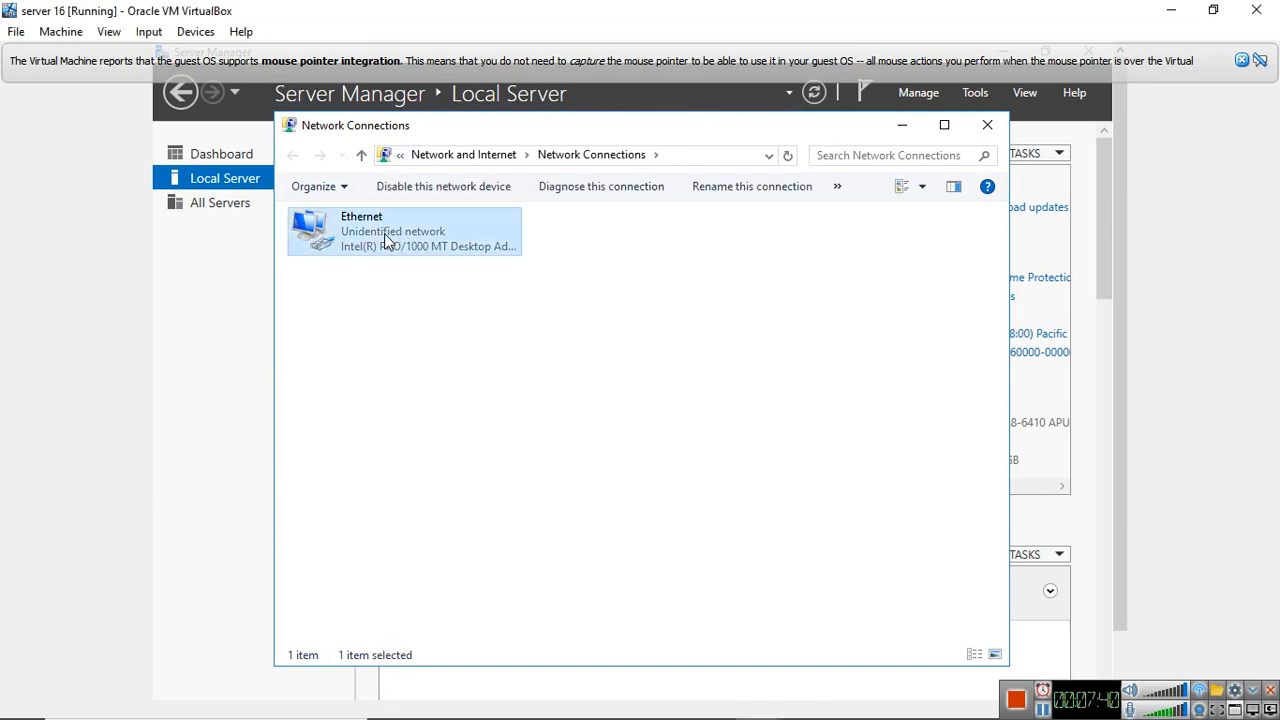
right_click(397, 240)
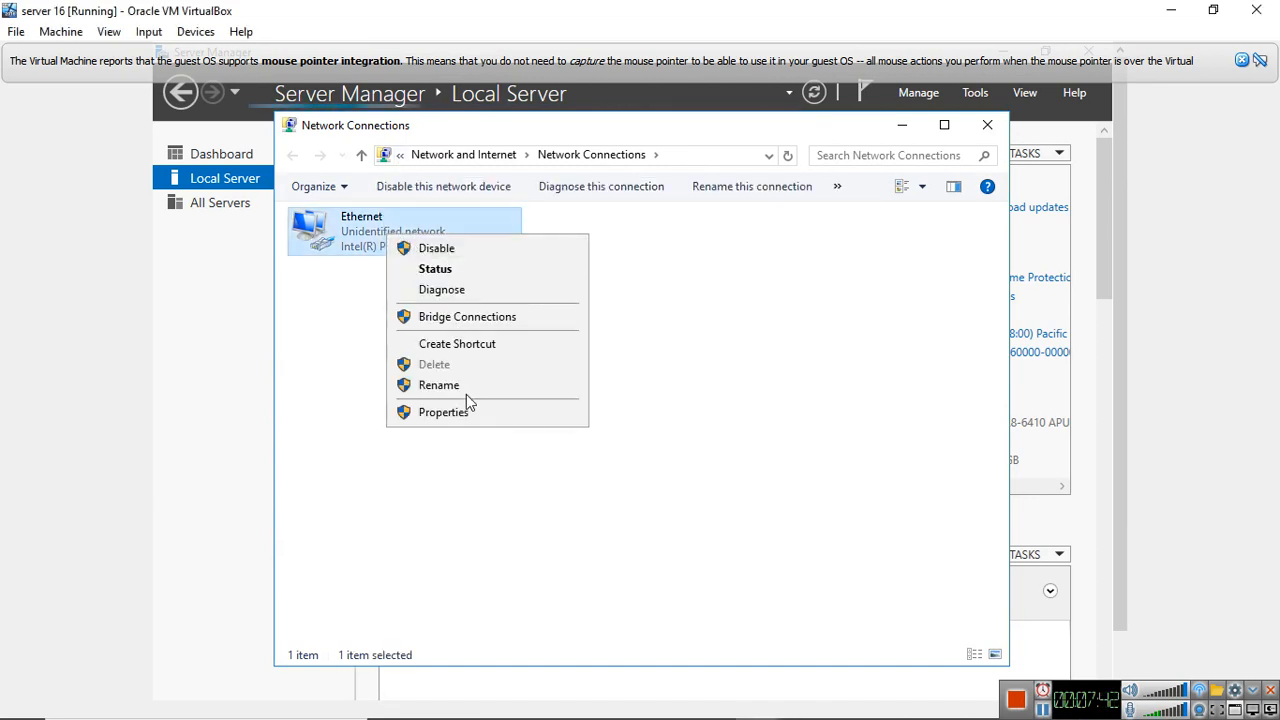
left_click(462, 406)
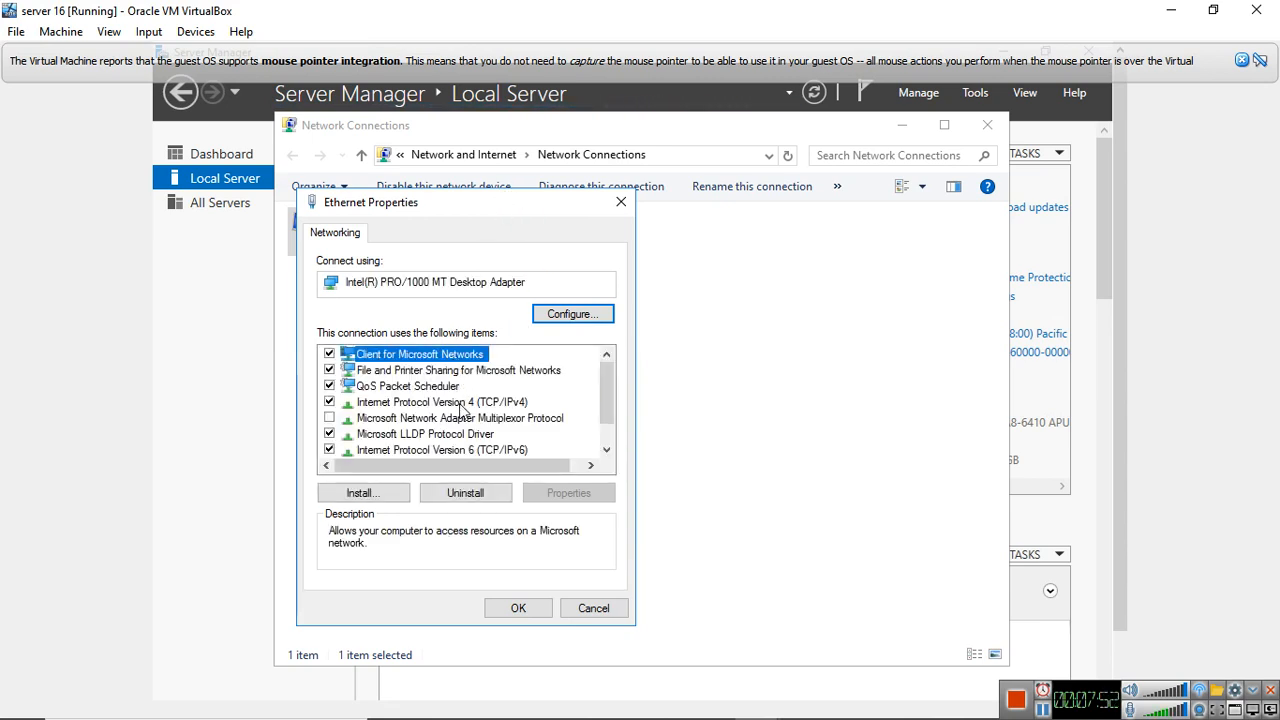
left_click(462, 405)
left_click(550, 498)
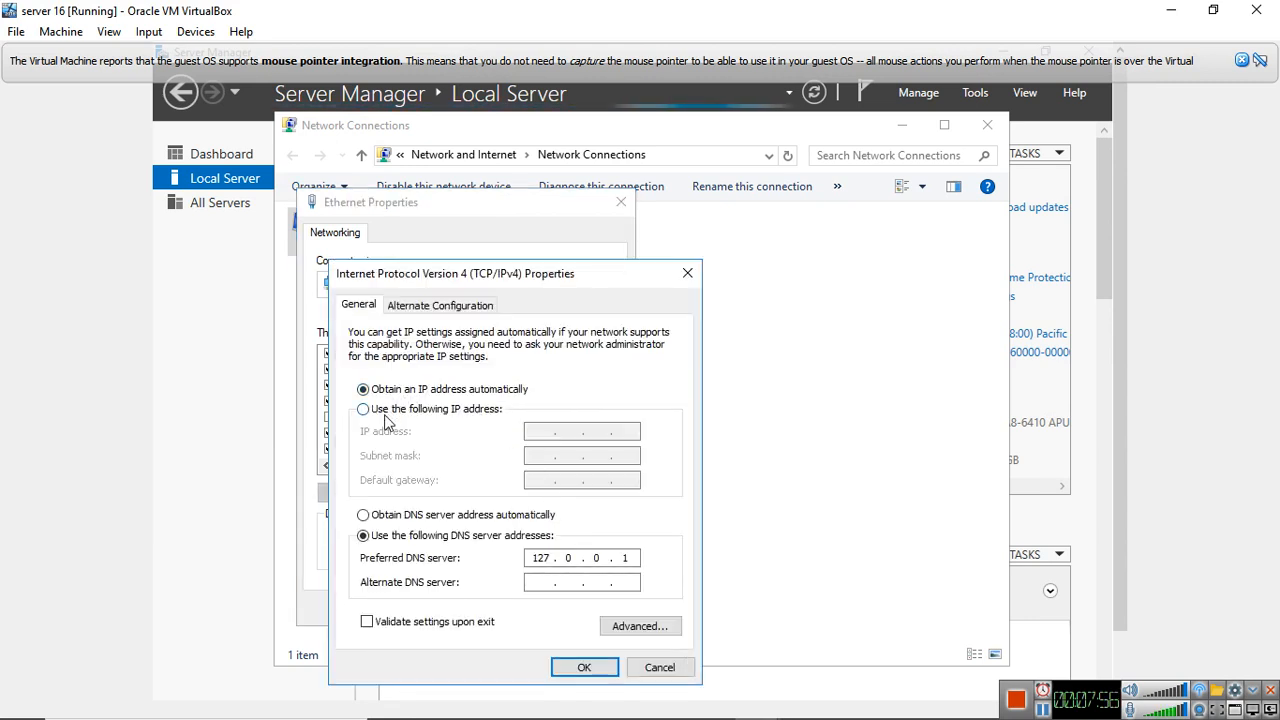
Assign the static IP address 192.168.0.1, subnet mask 255.255.255.0 and preferred DNS server 192.168.0.1, and put the network connections away
left_click(402, 410)
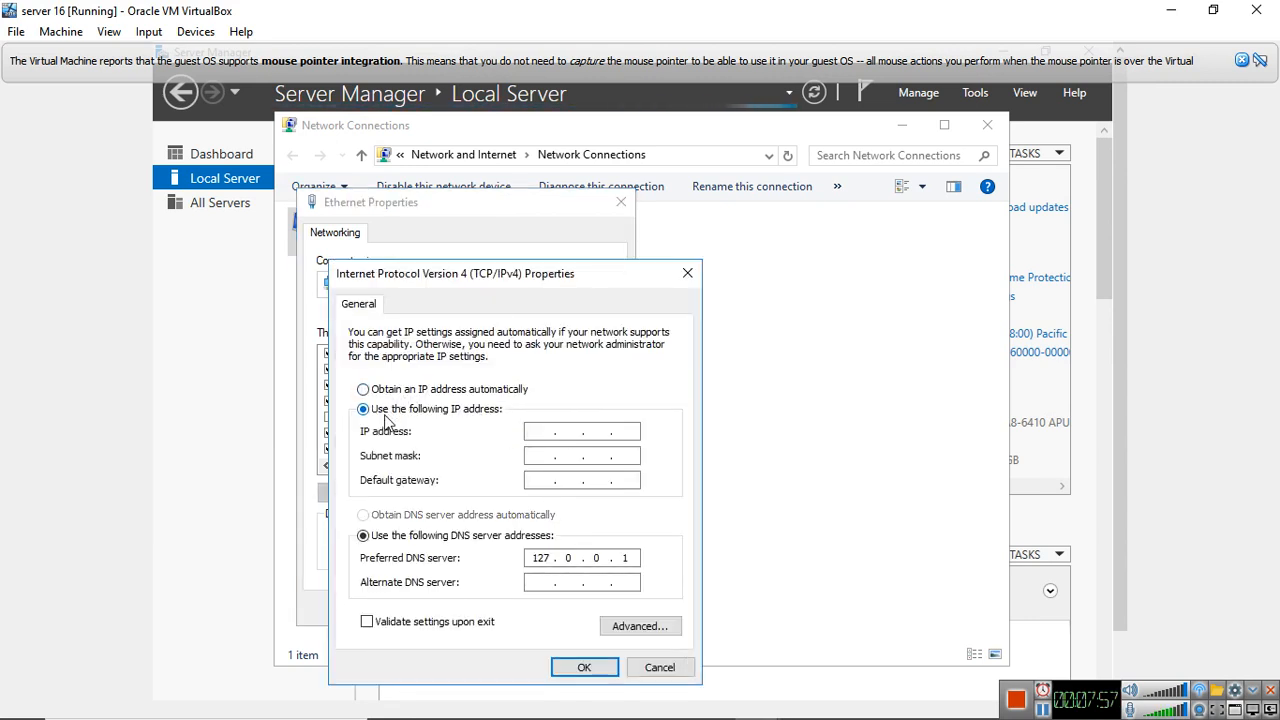
left_click(553, 421)
type("192 . ")
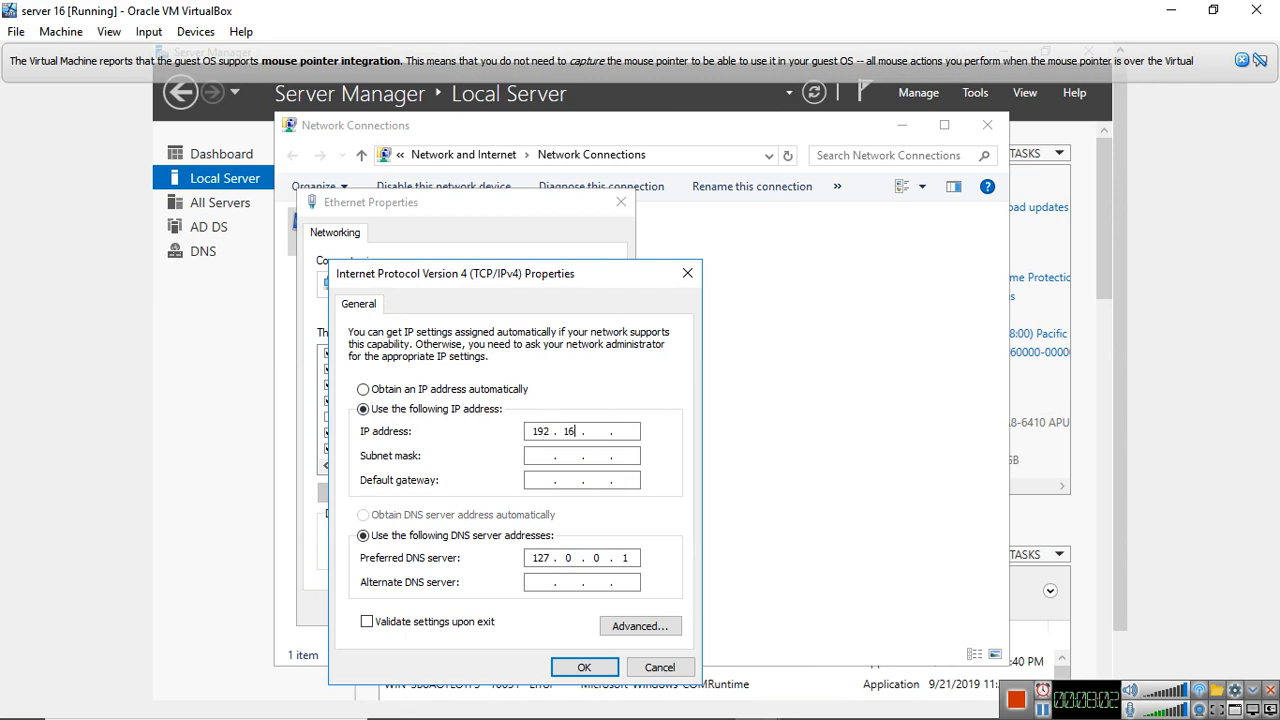
type("168 . 0 .")
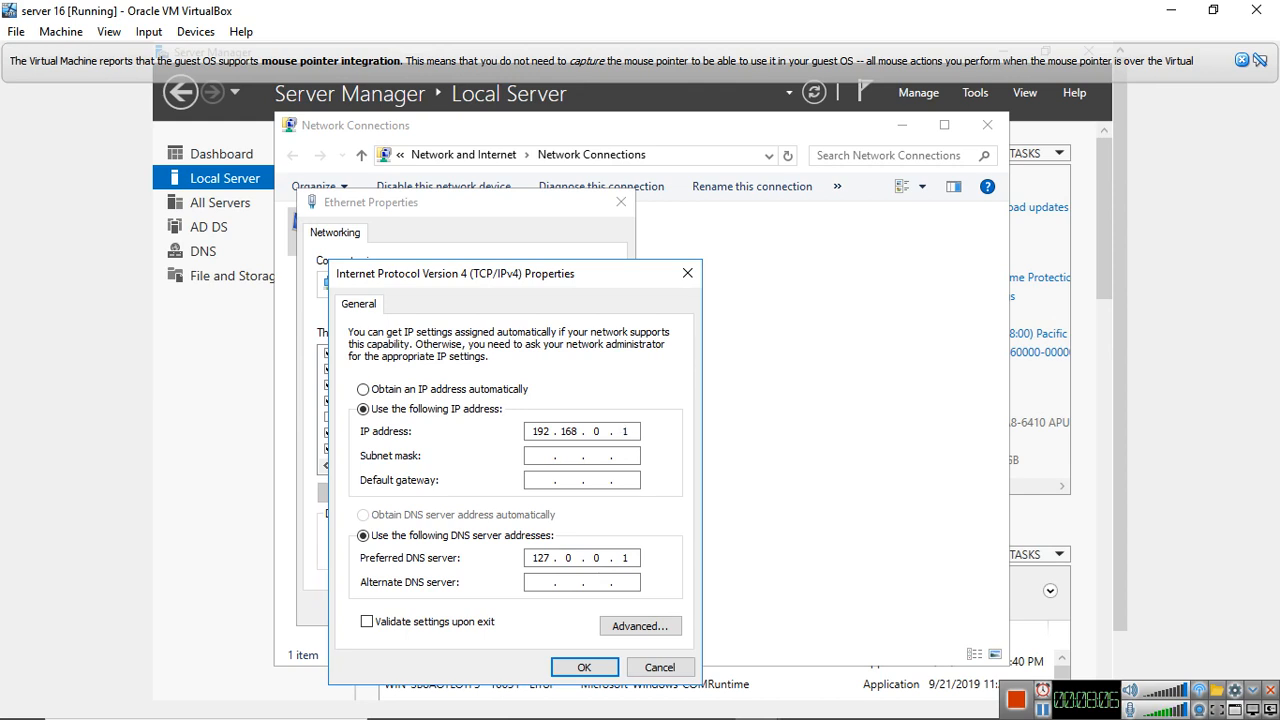
left_click(557, 455)
left_click(585, 668)
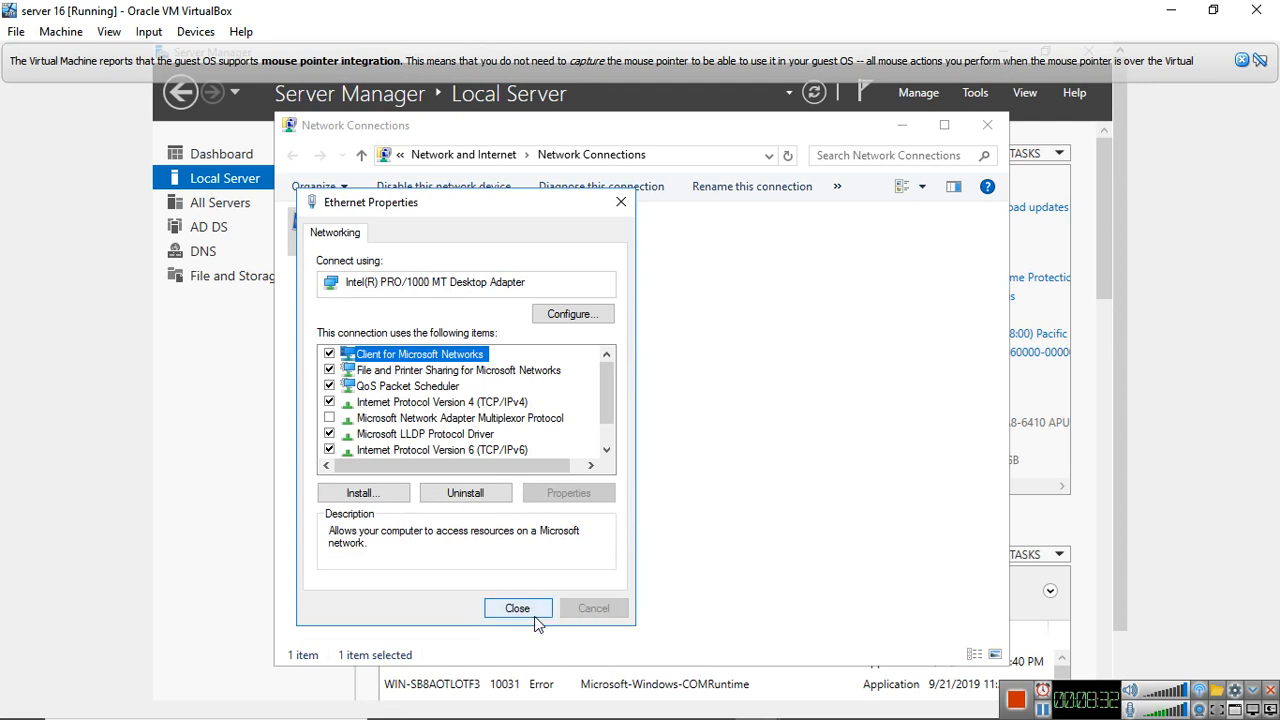
left_click(518, 606)
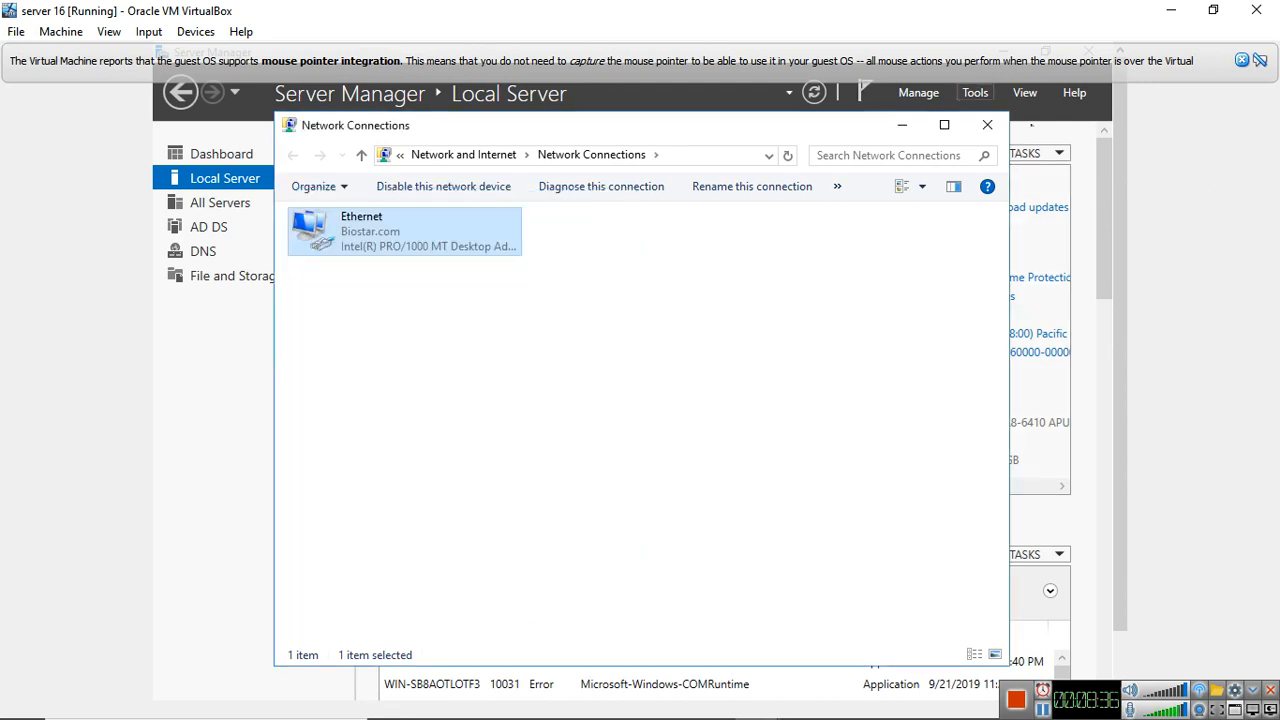
left_click(912, 130)
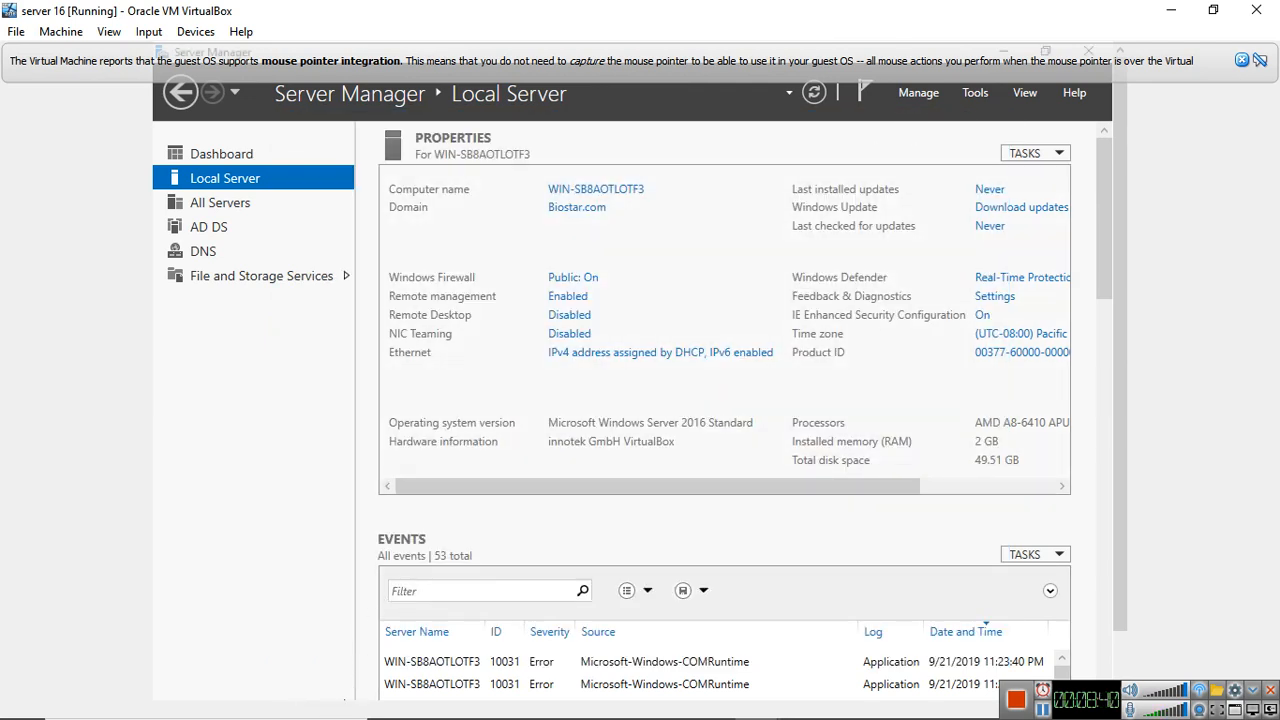
Search for Control Panel on the server and open it
left_click_drag(1122, 228, 1120, 380)
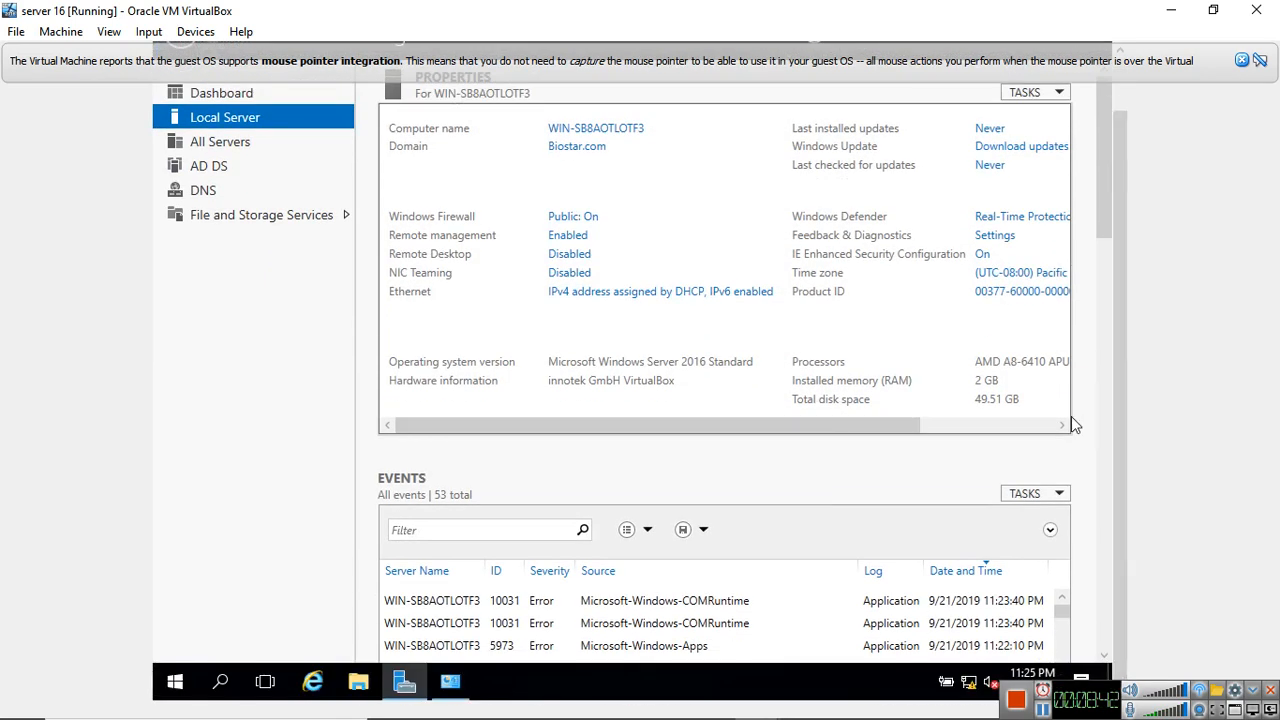
left_click(224, 683)
type("con")
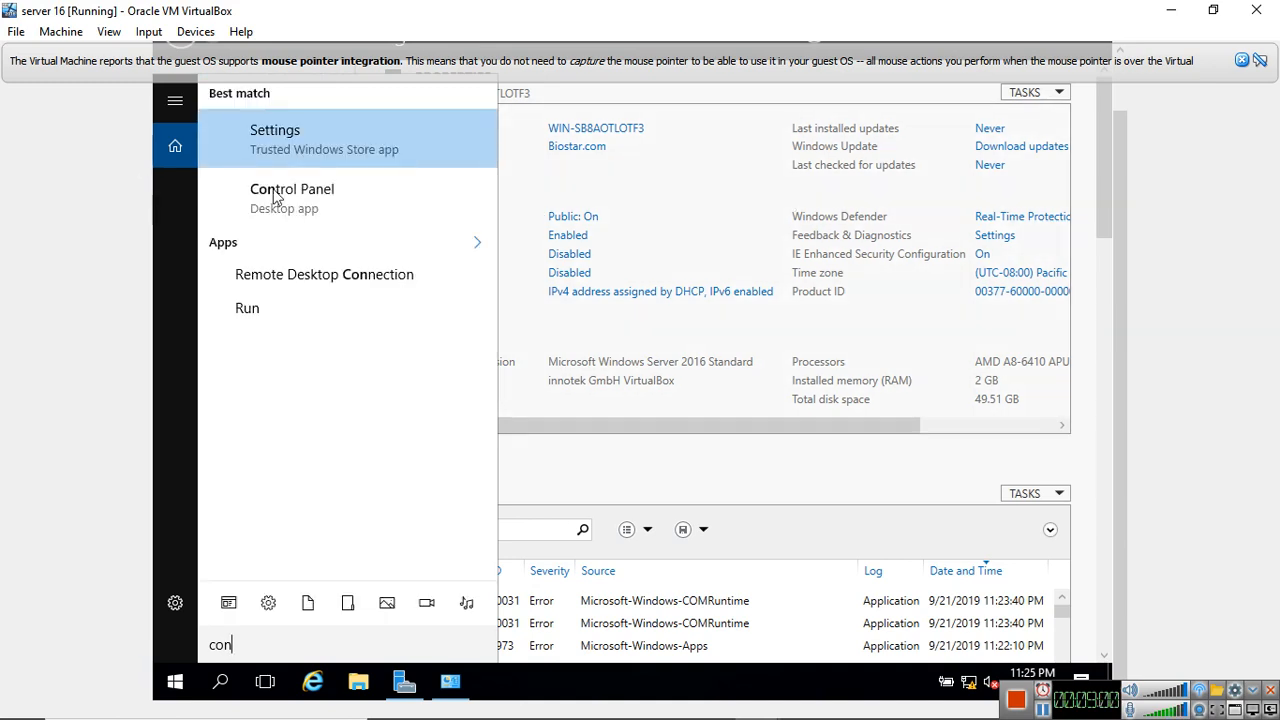
left_click(255, 192)
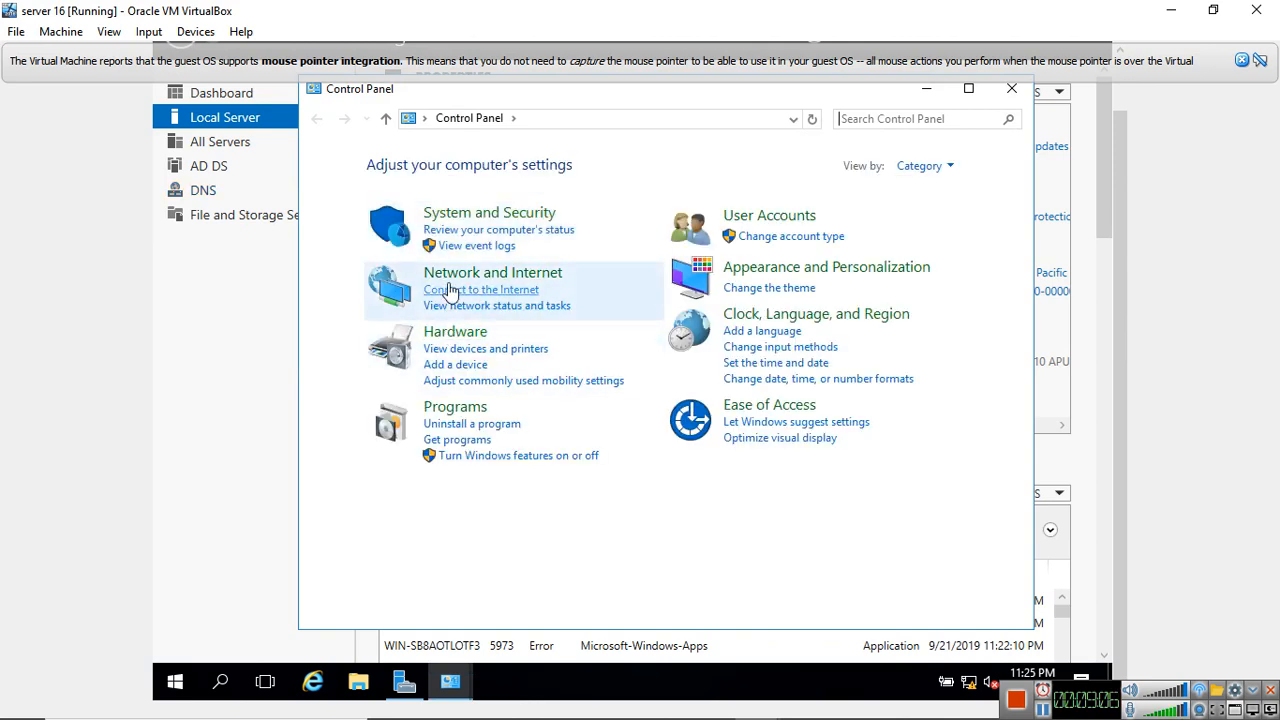
Open the server's advanced sharing settings from the Network and Sharing Center
left_click(456, 278)
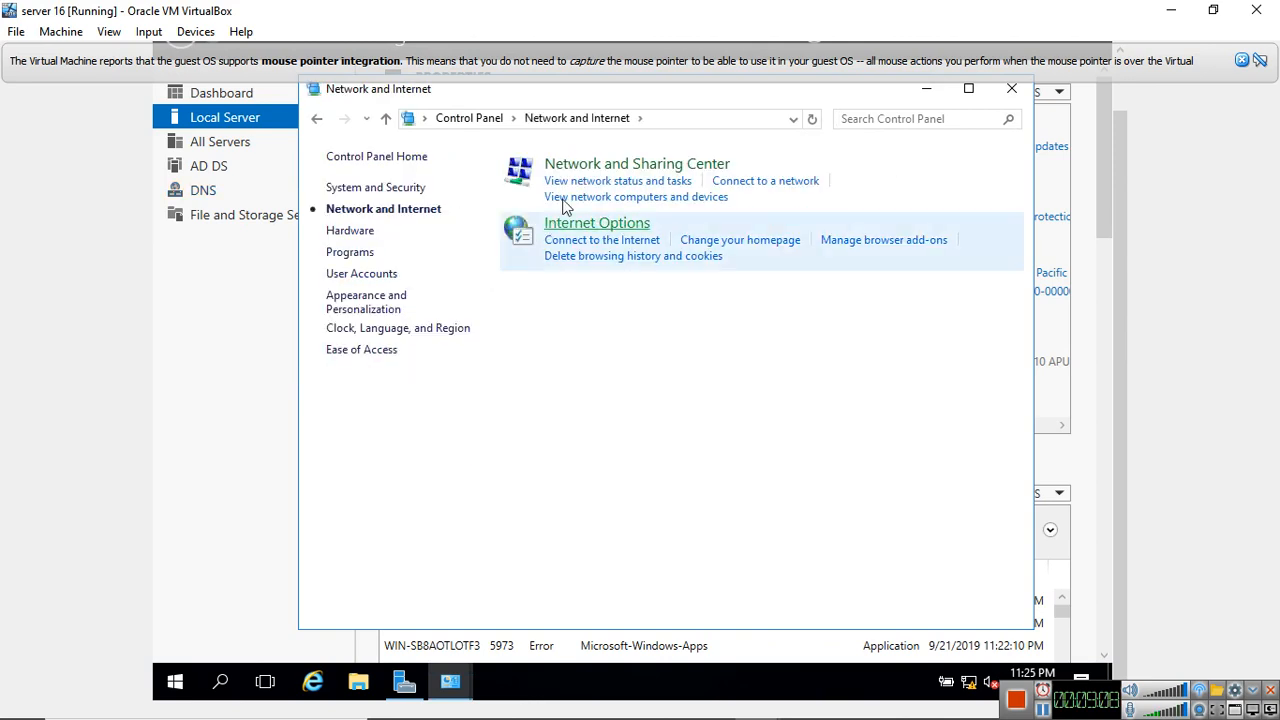
left_click(607, 168)
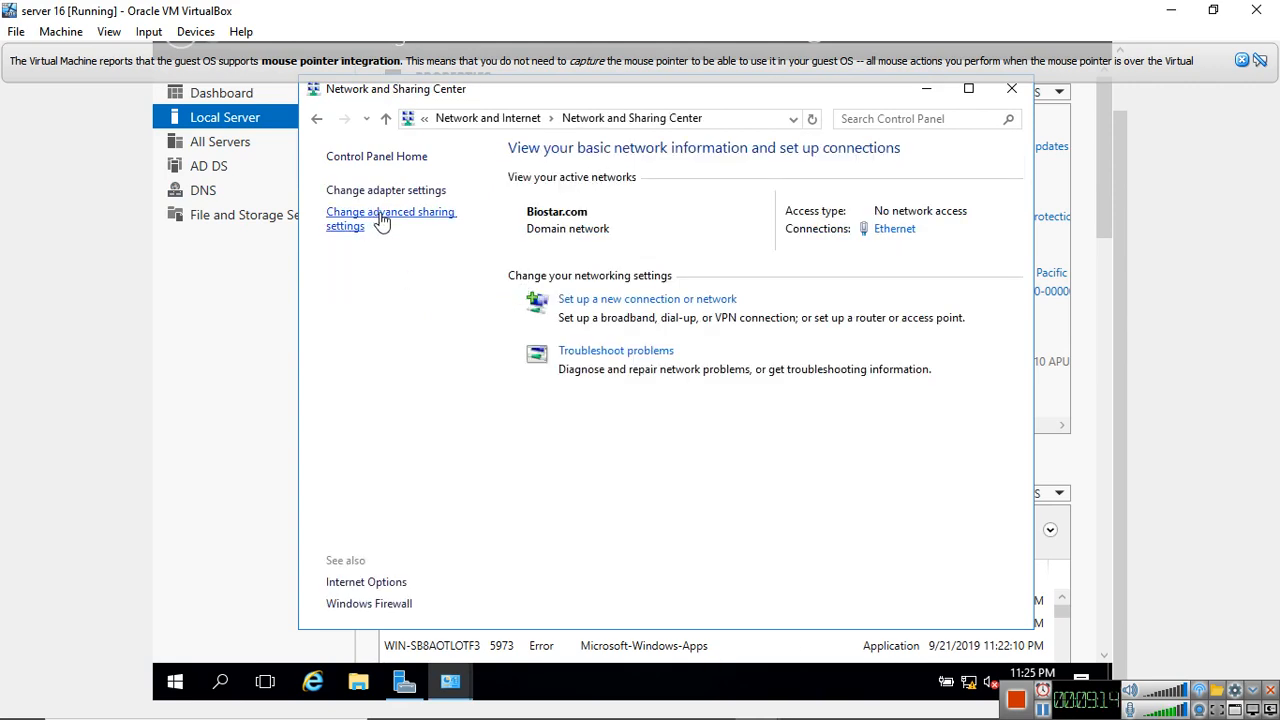
left_click(409, 228)
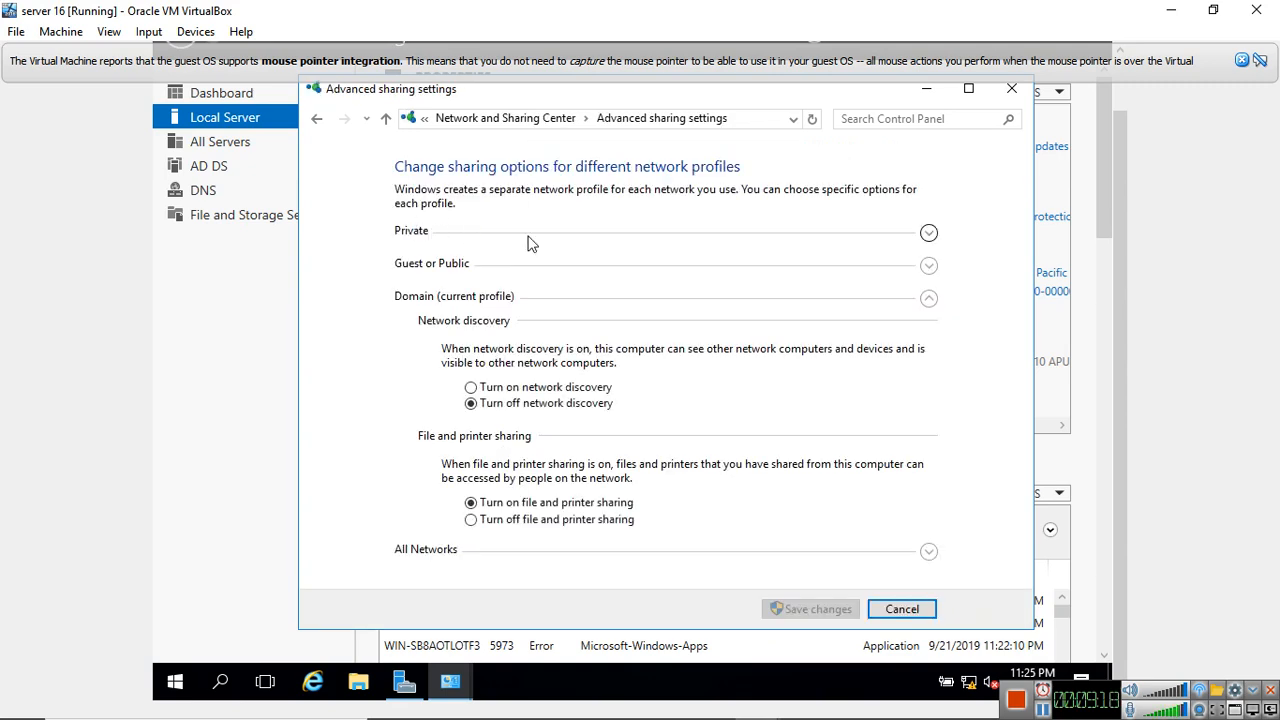
Turn on network discovery for the Private profile, check the sharing options of the other profiles, and save the changes
left_click(929, 238)
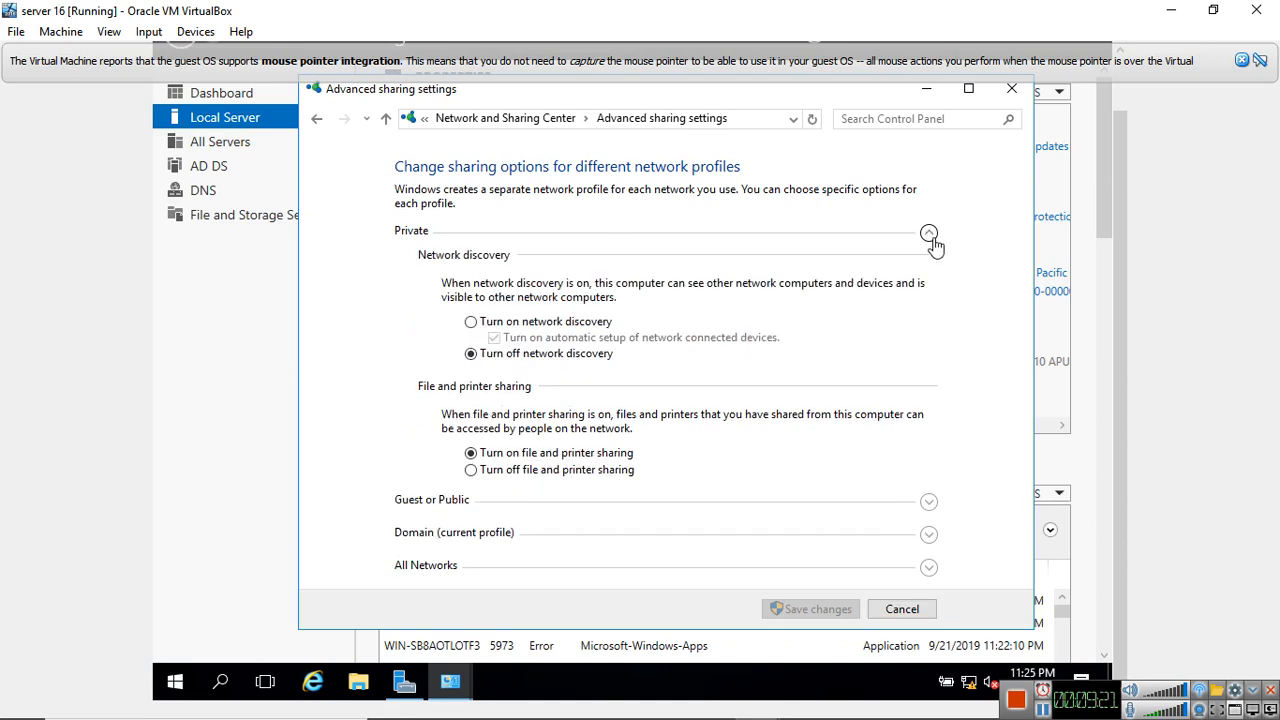
left_click(505, 322)
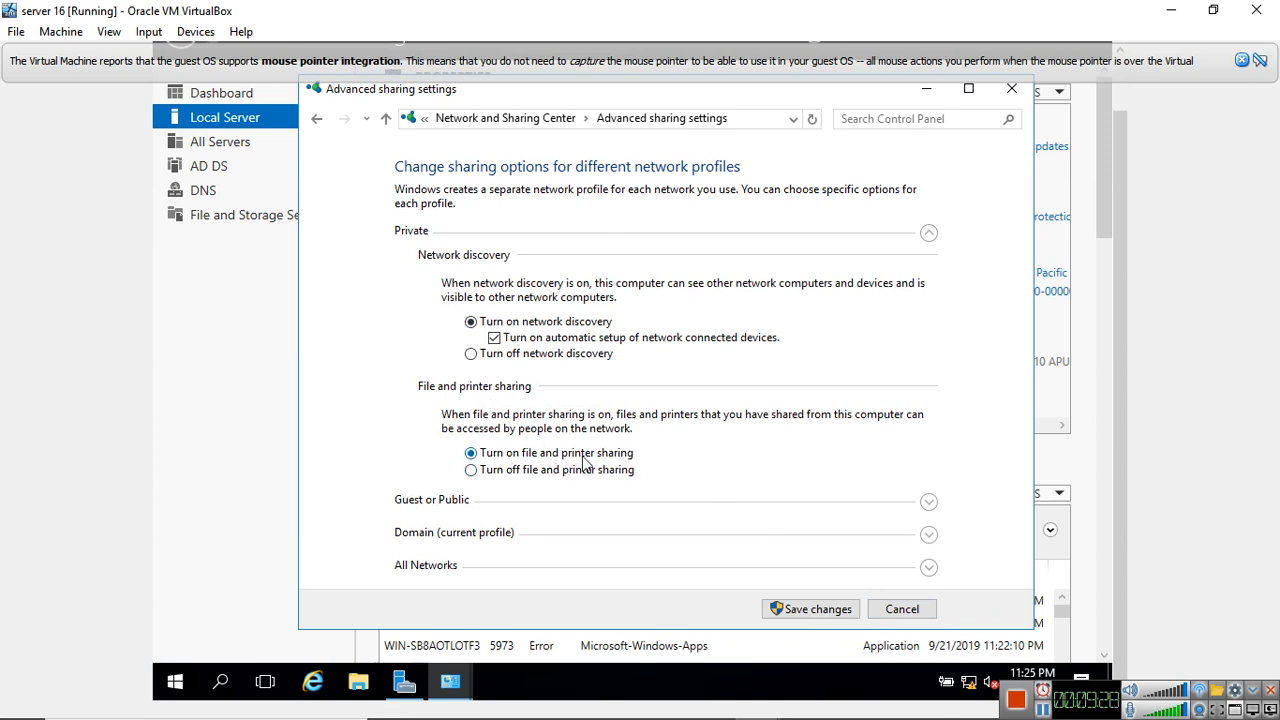
left_click(929, 503)
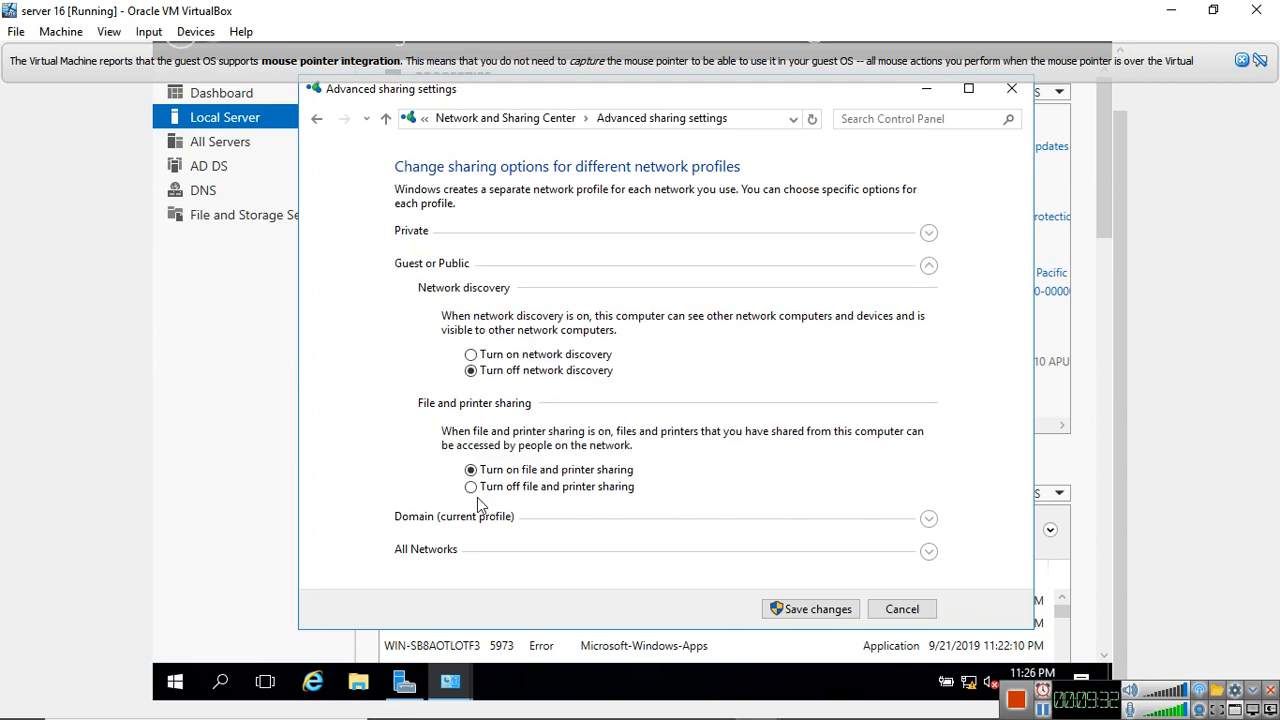
left_click(929, 518)
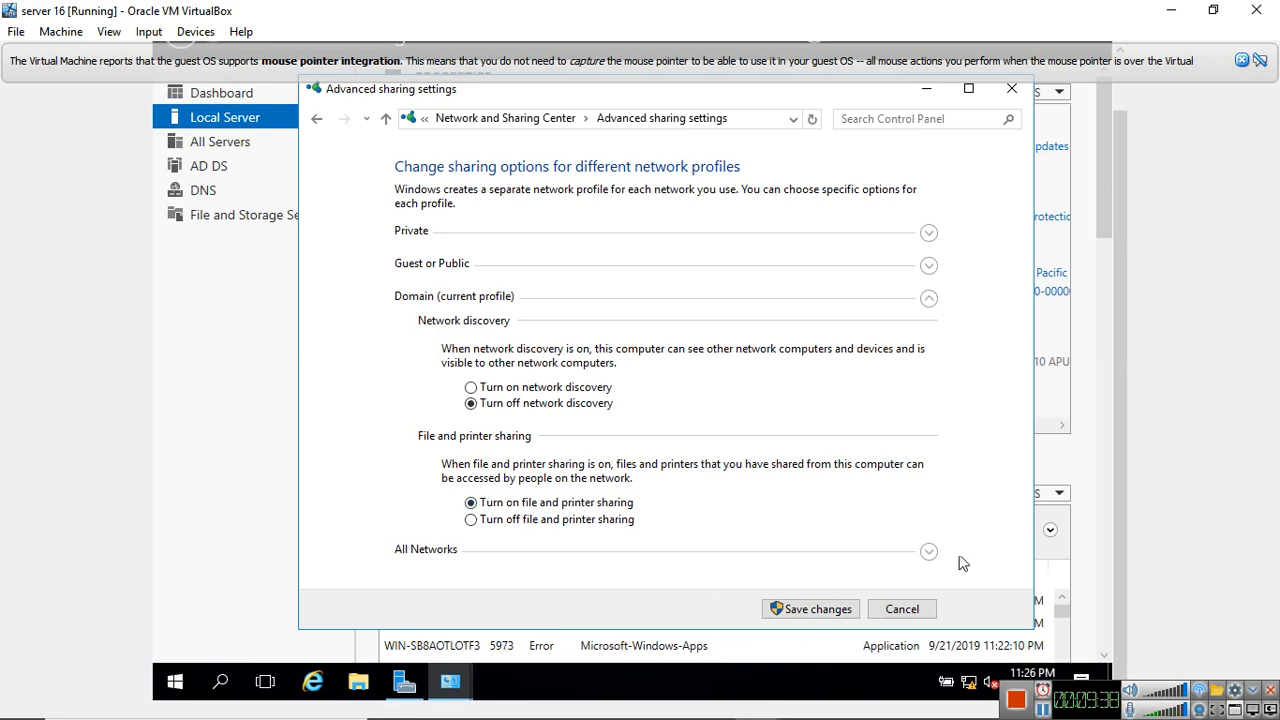
left_click(929, 551)
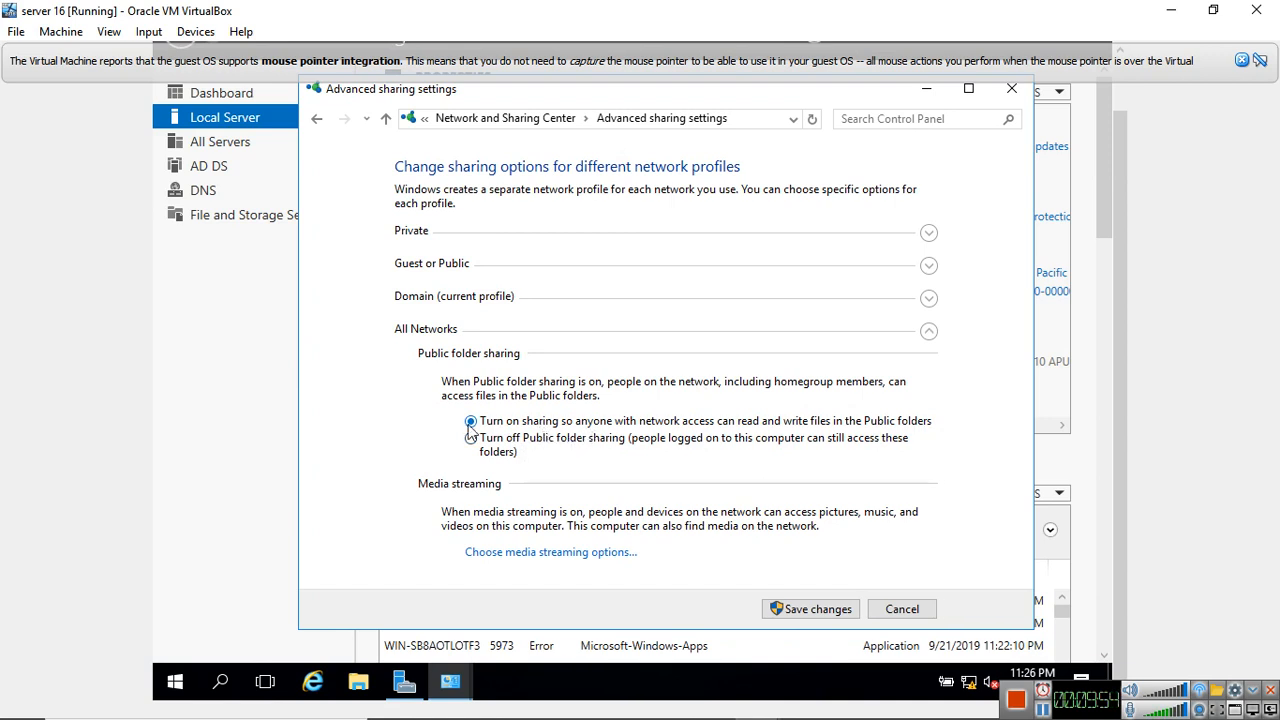
left_click(826, 614)
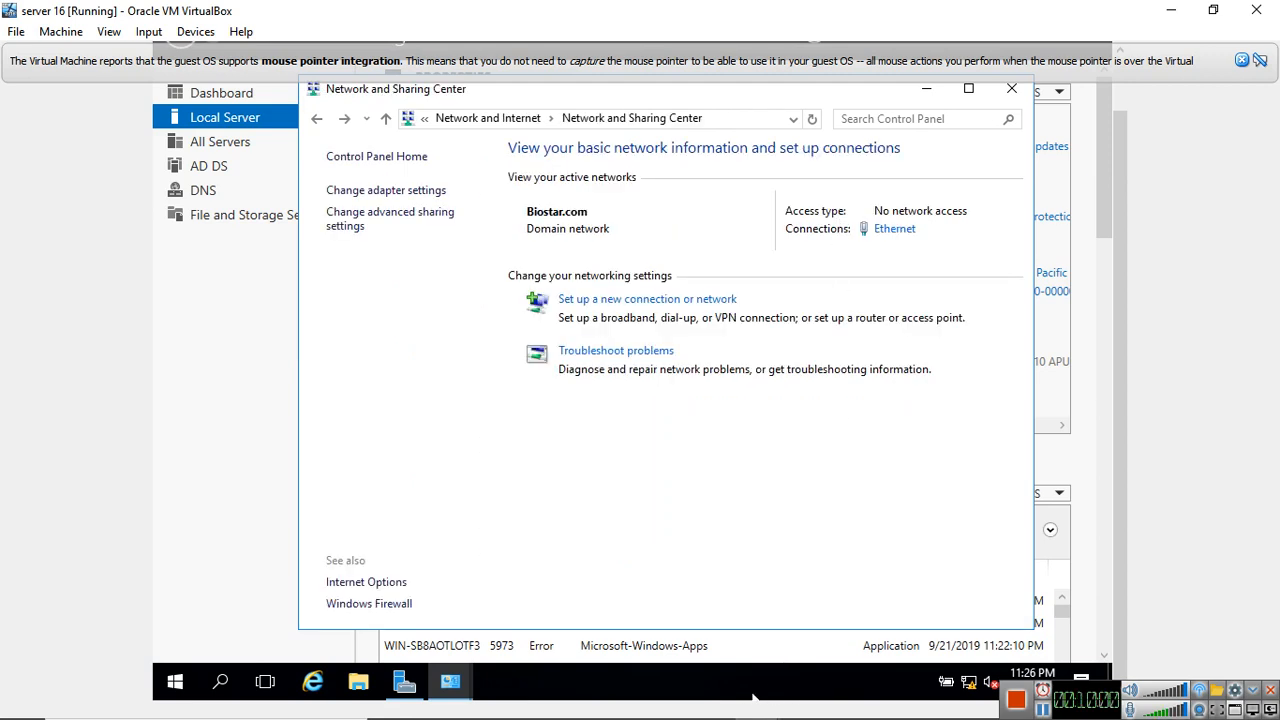
Switch to the win 7 virtual machine and open its Network and Sharing Center
mouse_move(770, 700)
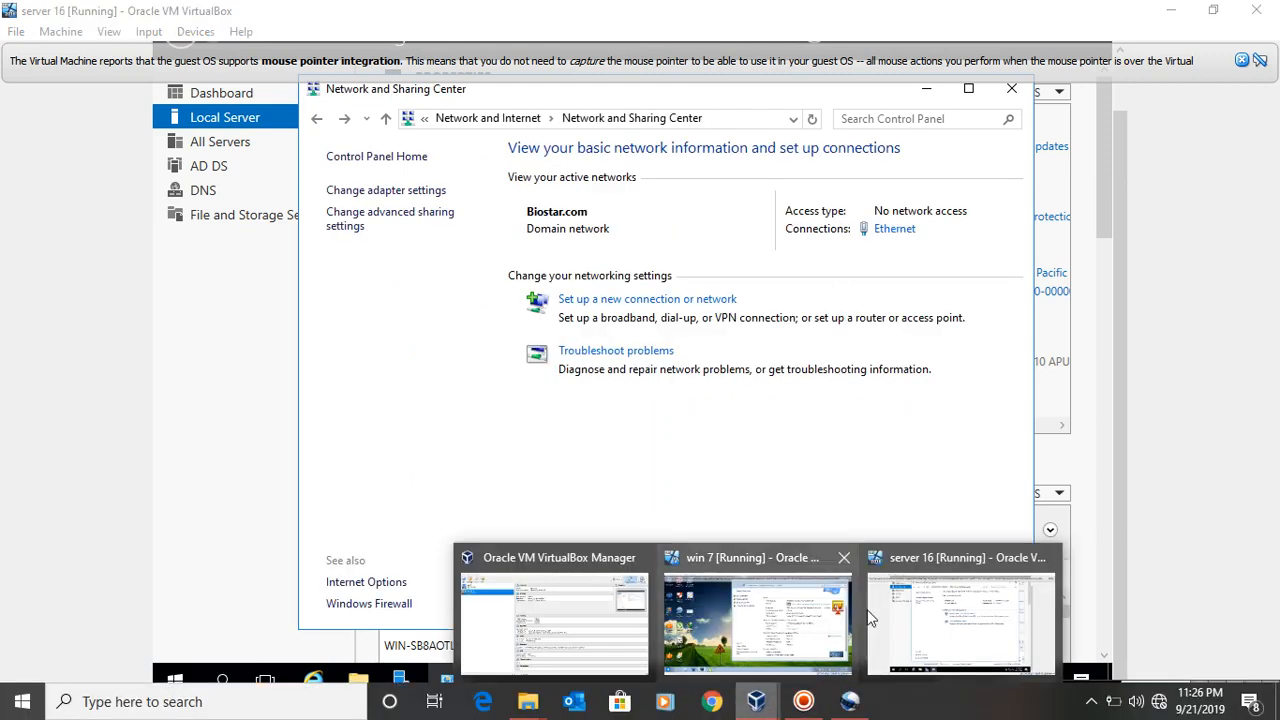
left_click(803, 616)
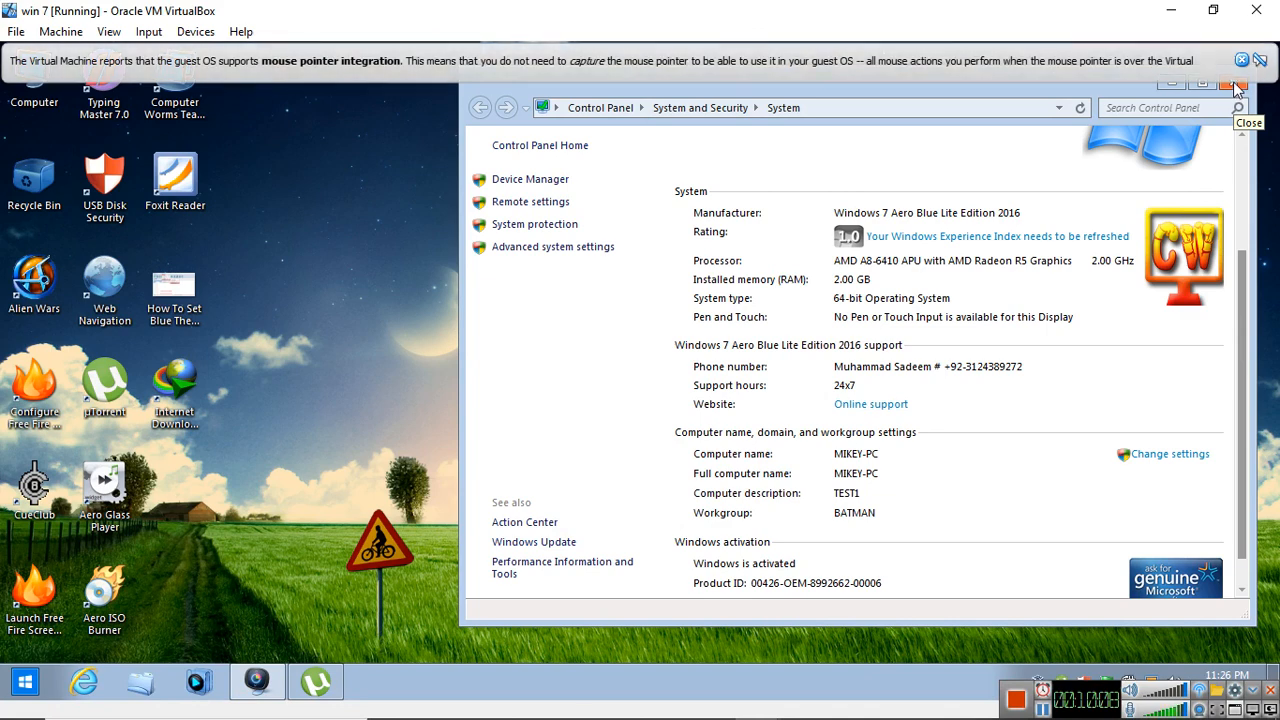
left_click(603, 108)
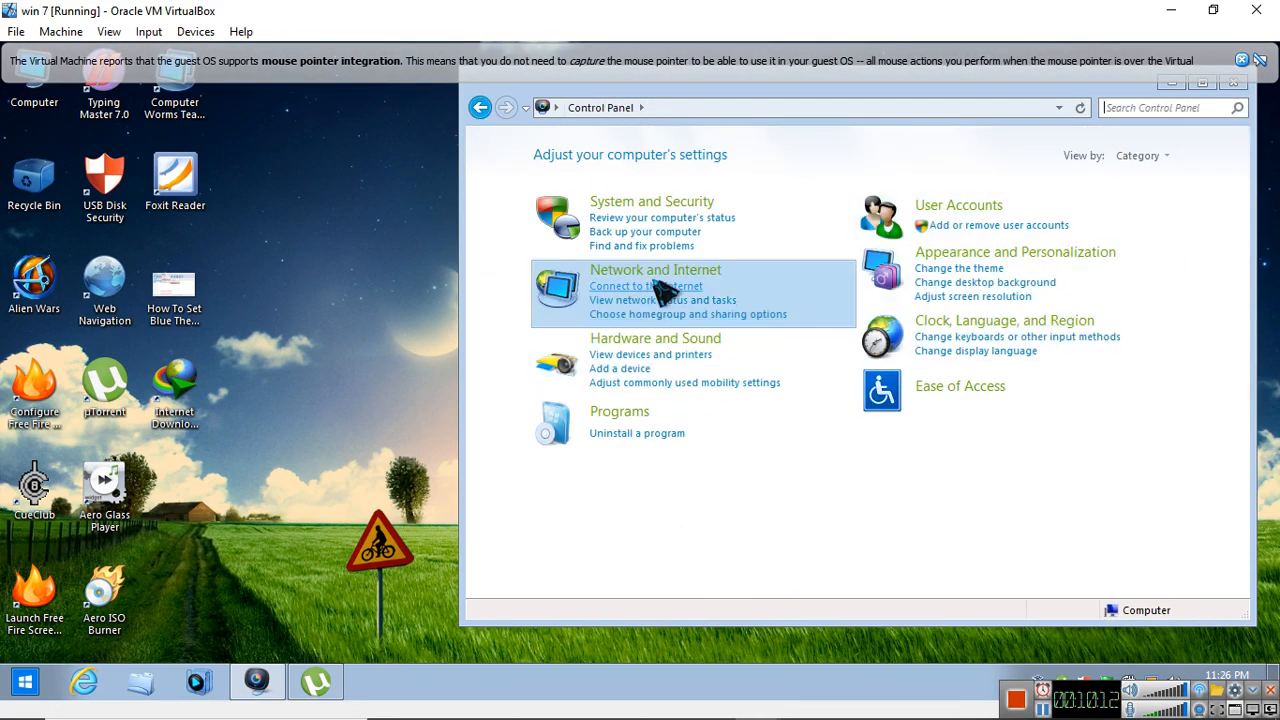
left_click(658, 271)
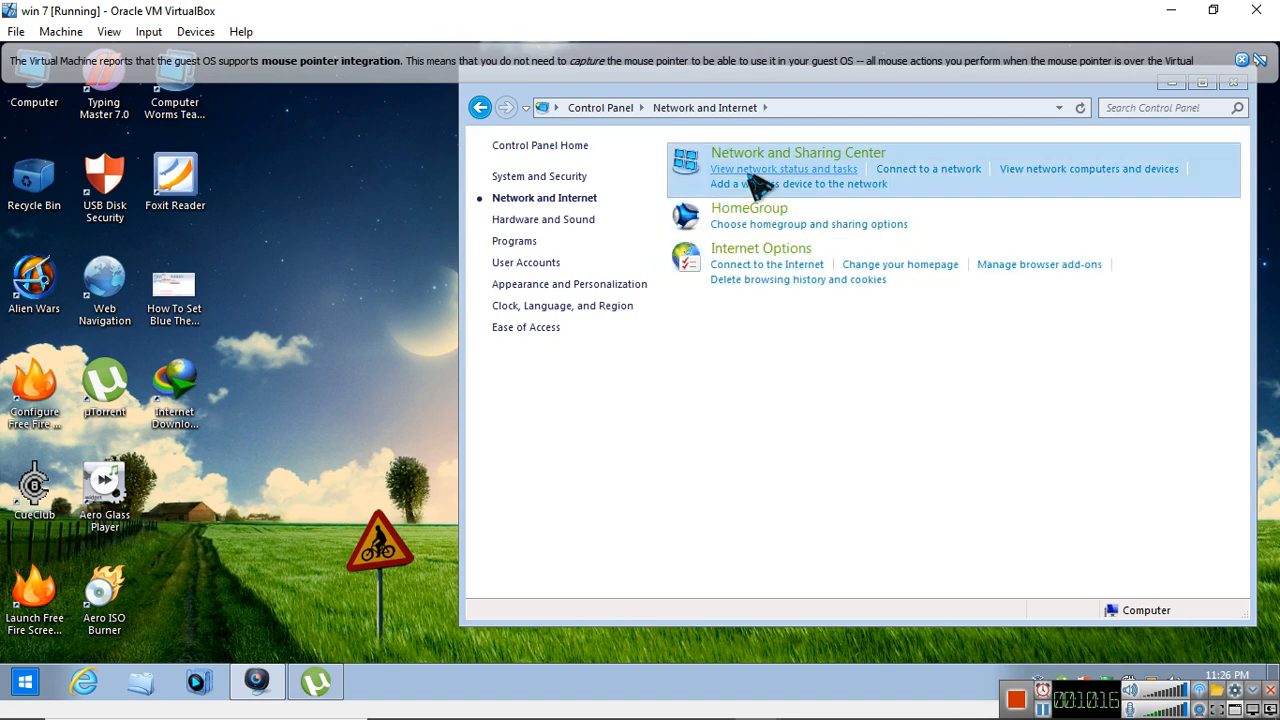
left_click(758, 162)
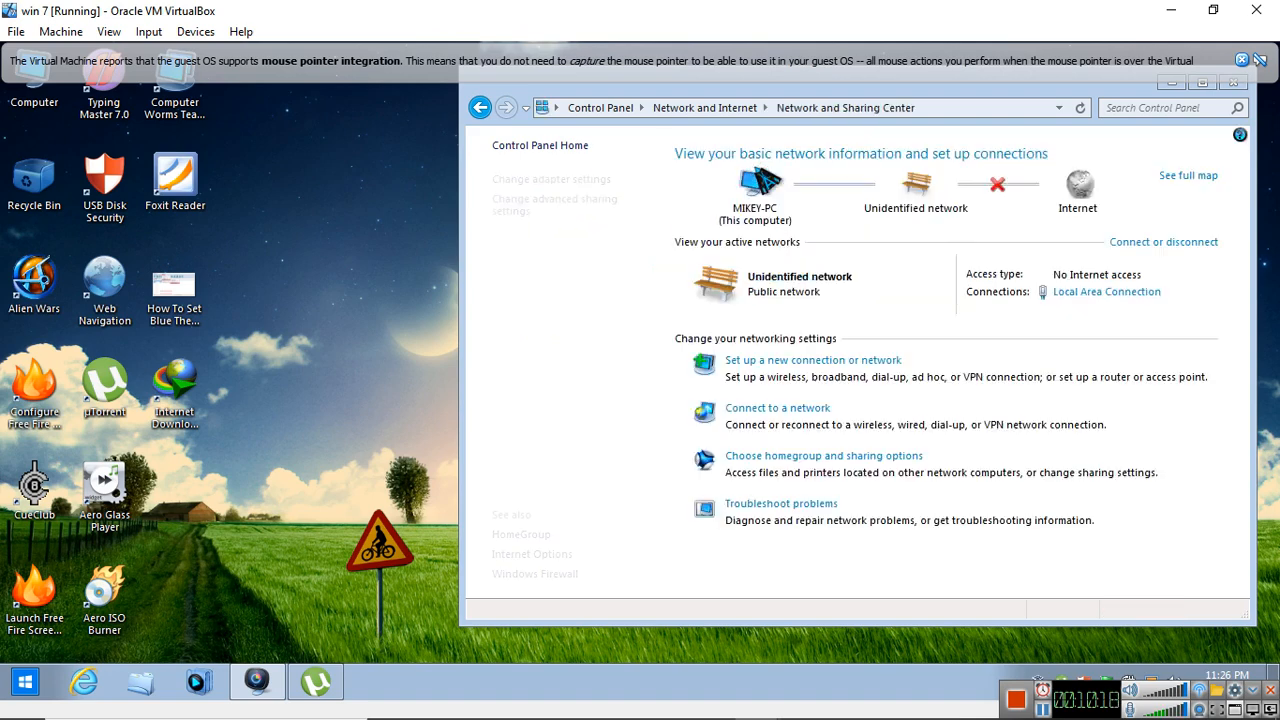
Open the Internet Protocol Version 4 properties of the Local Area Connection, allowing the User Account Control request
left_click(1092, 293)
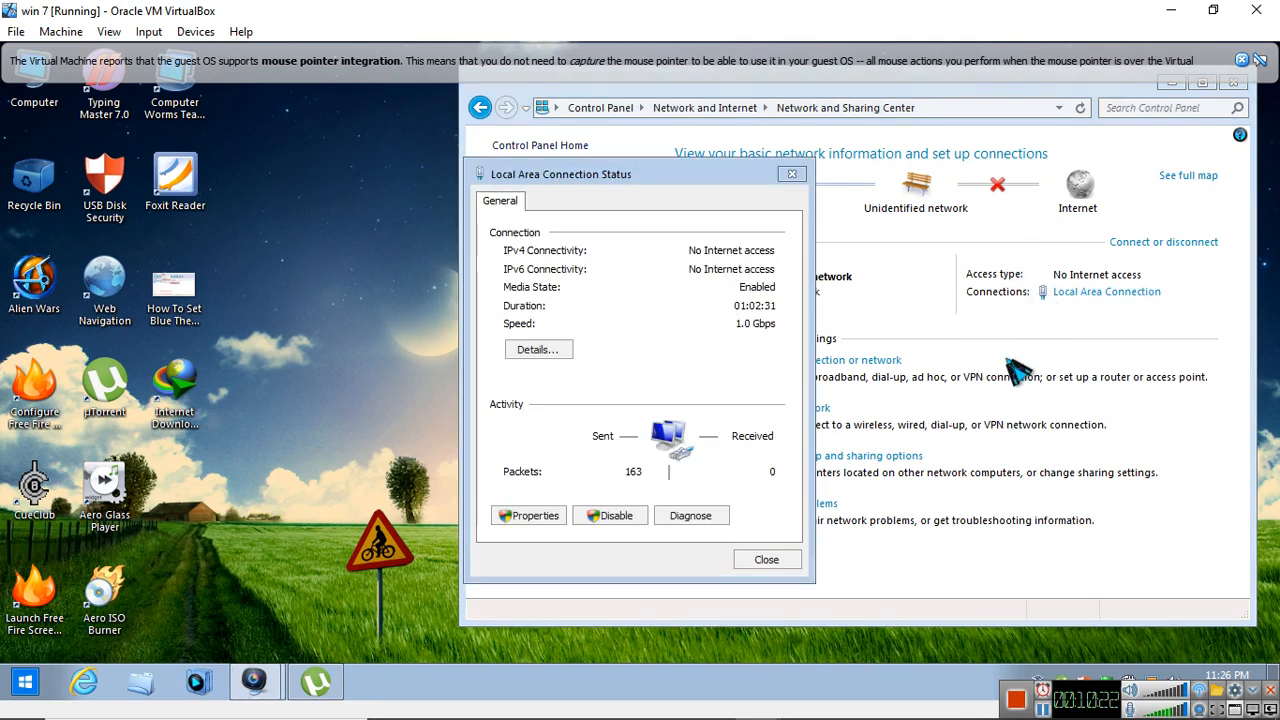
left_click(556, 523)
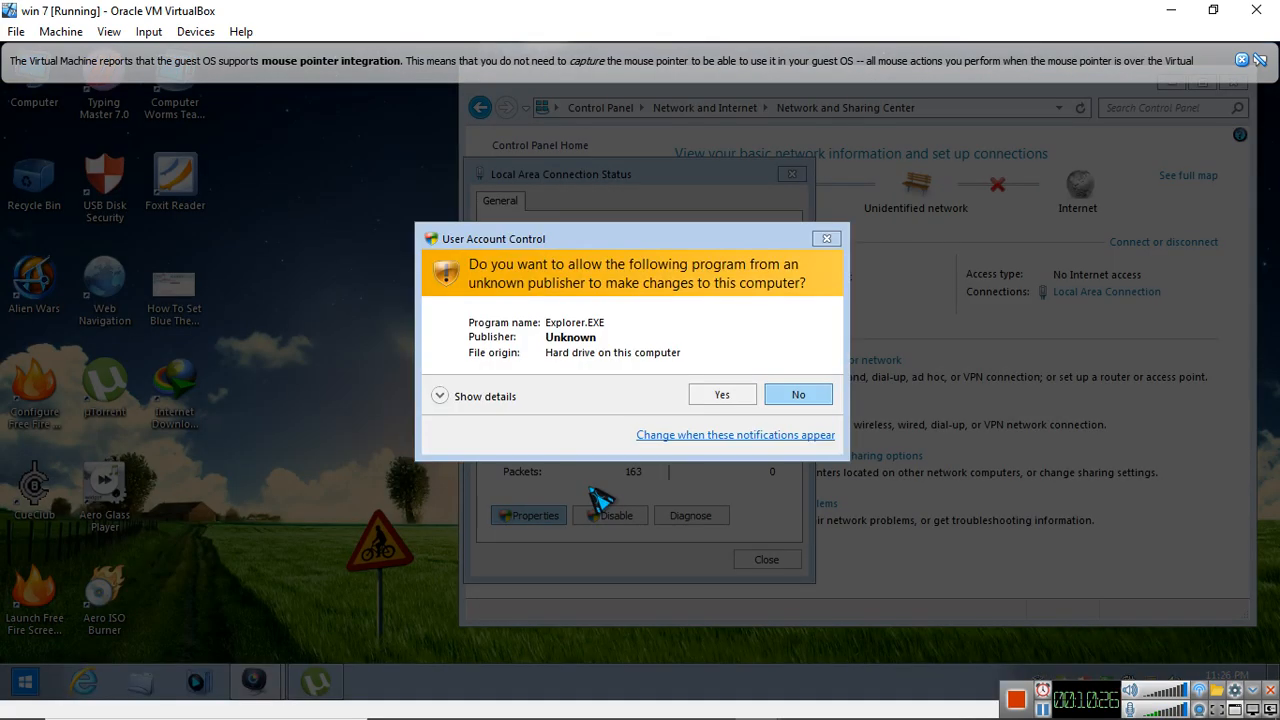
left_click(712, 394)
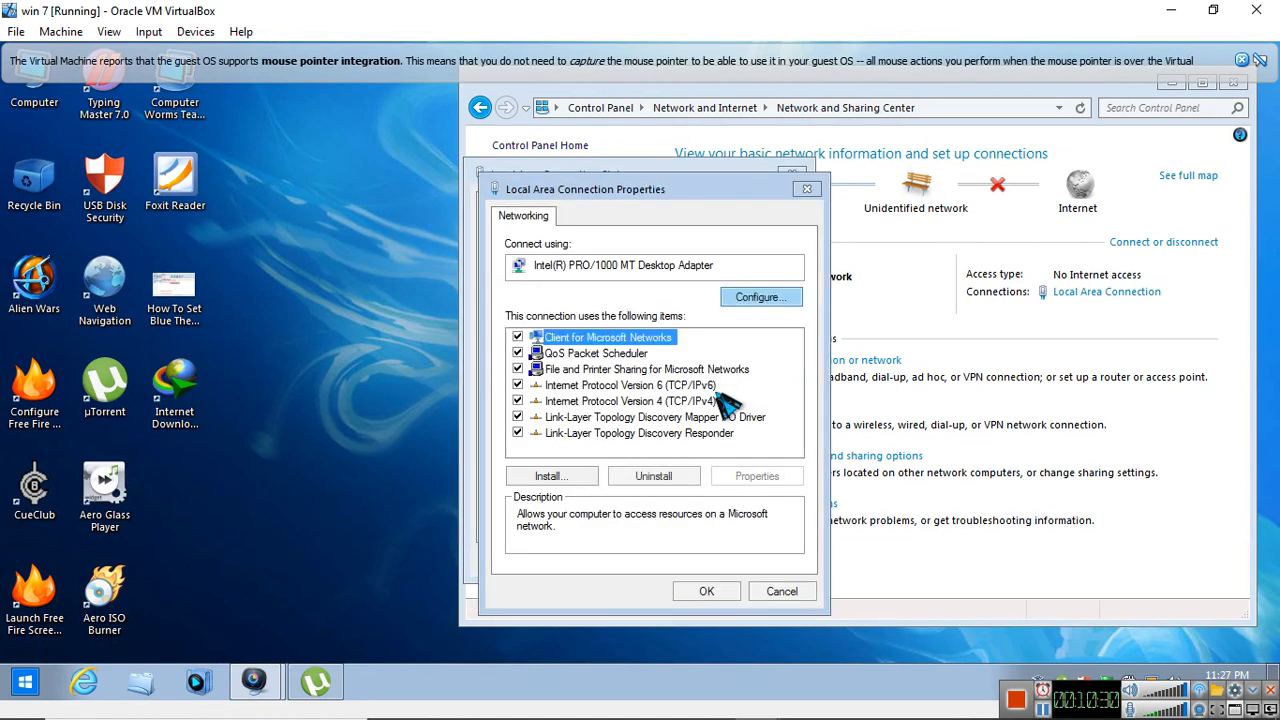
left_click(660, 400)
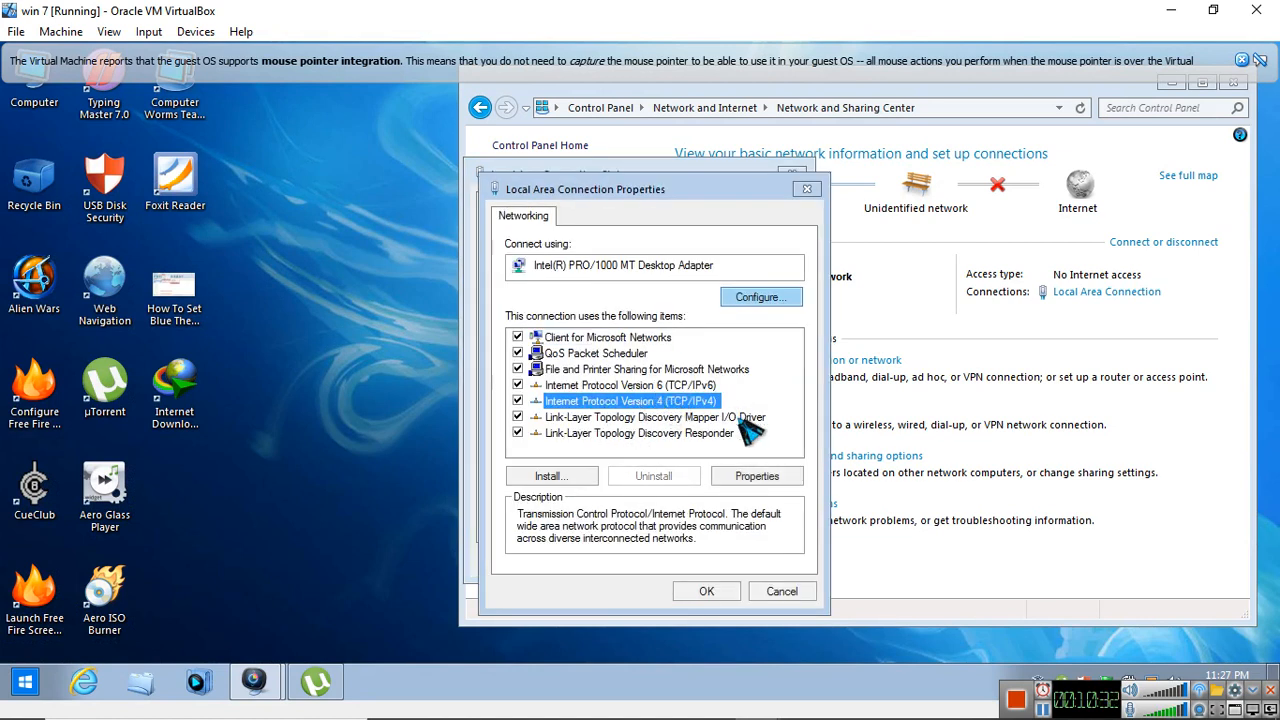
left_click(752, 482)
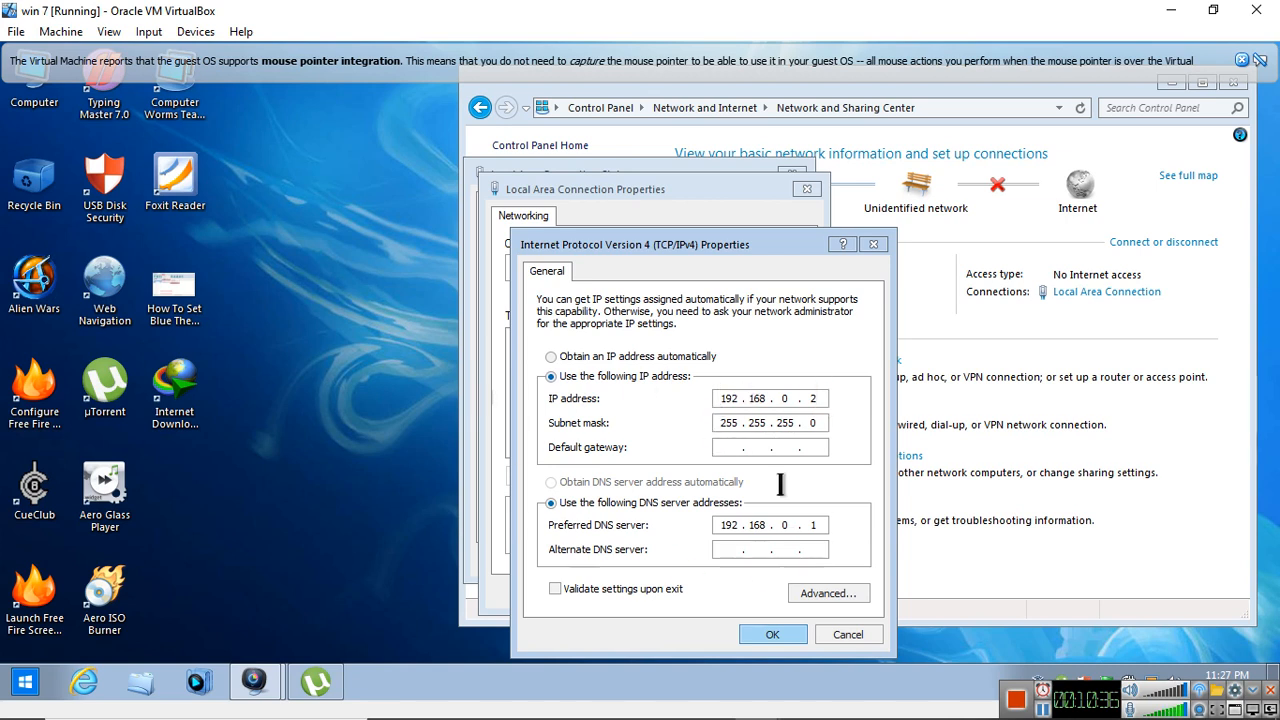
Assign IP address 192.168.0.2, subnet mask 255.255.255.0 and preferred DNS server 192.168.0.1, and close the connection's dialogs
left_click_drag(821, 399, 811, 398)
left_click(823, 399)
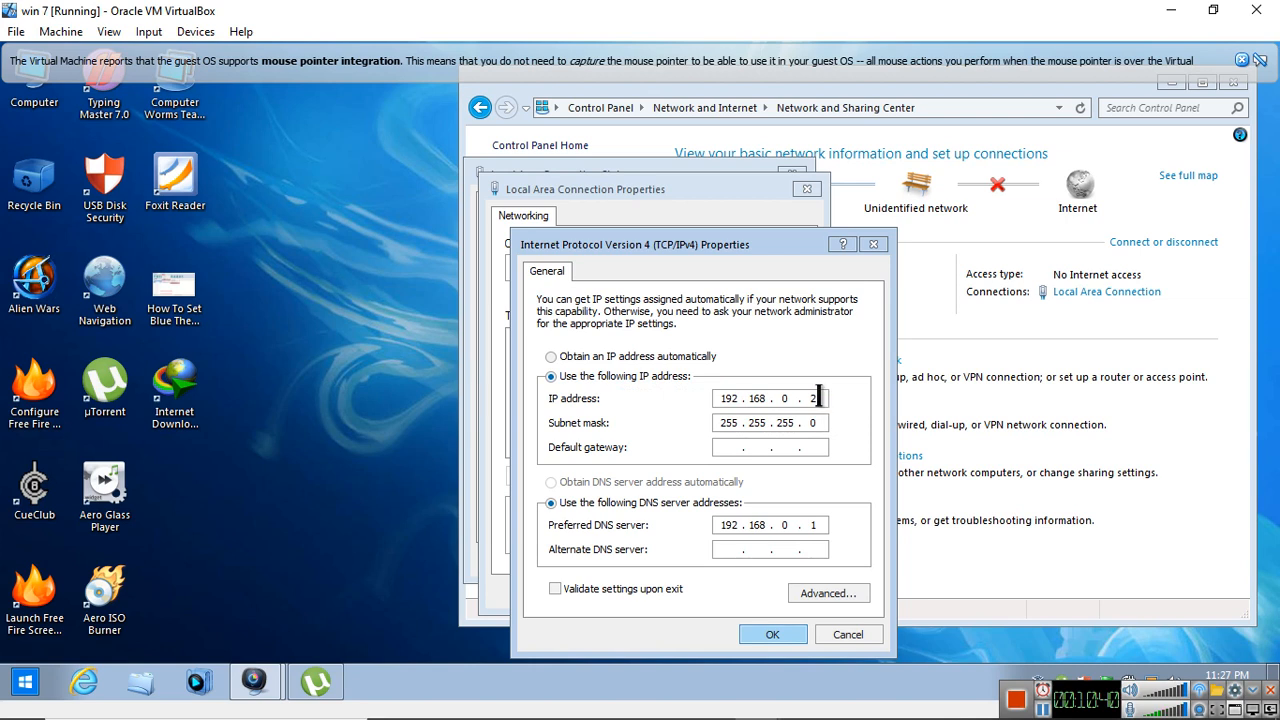
left_click(760, 424)
left_click(814, 518)
type("1")
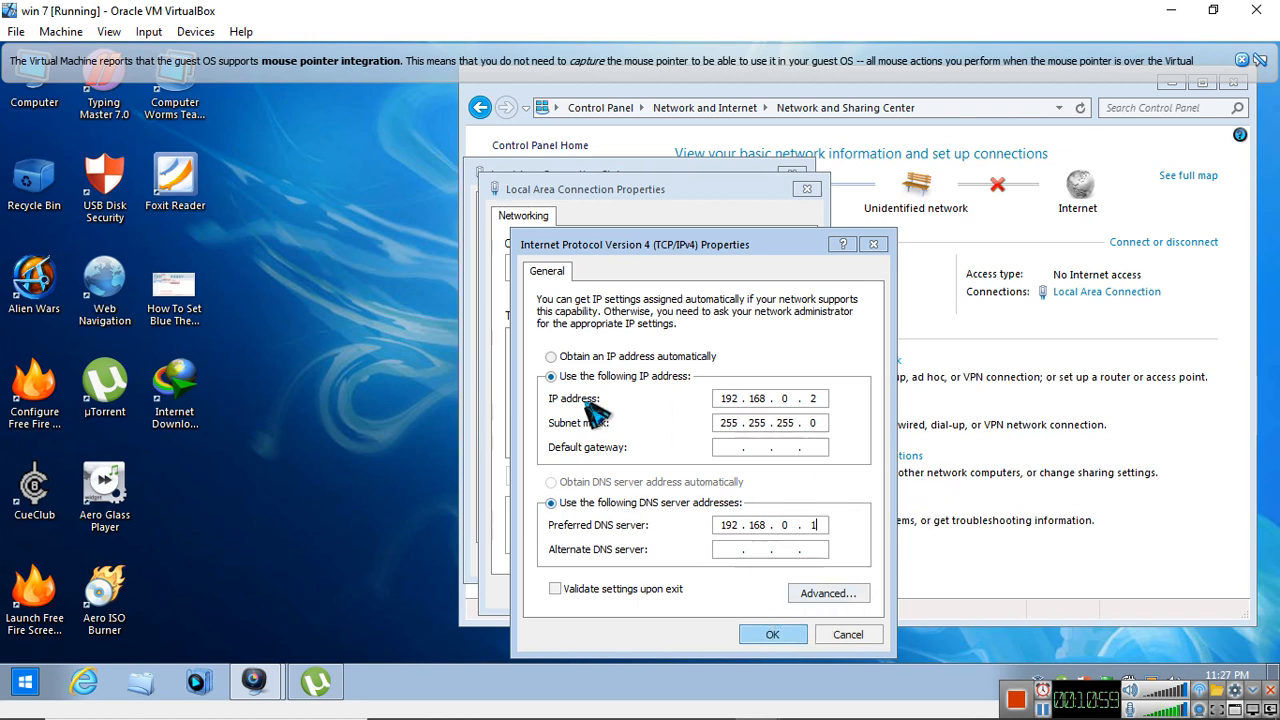
left_click(779, 634)
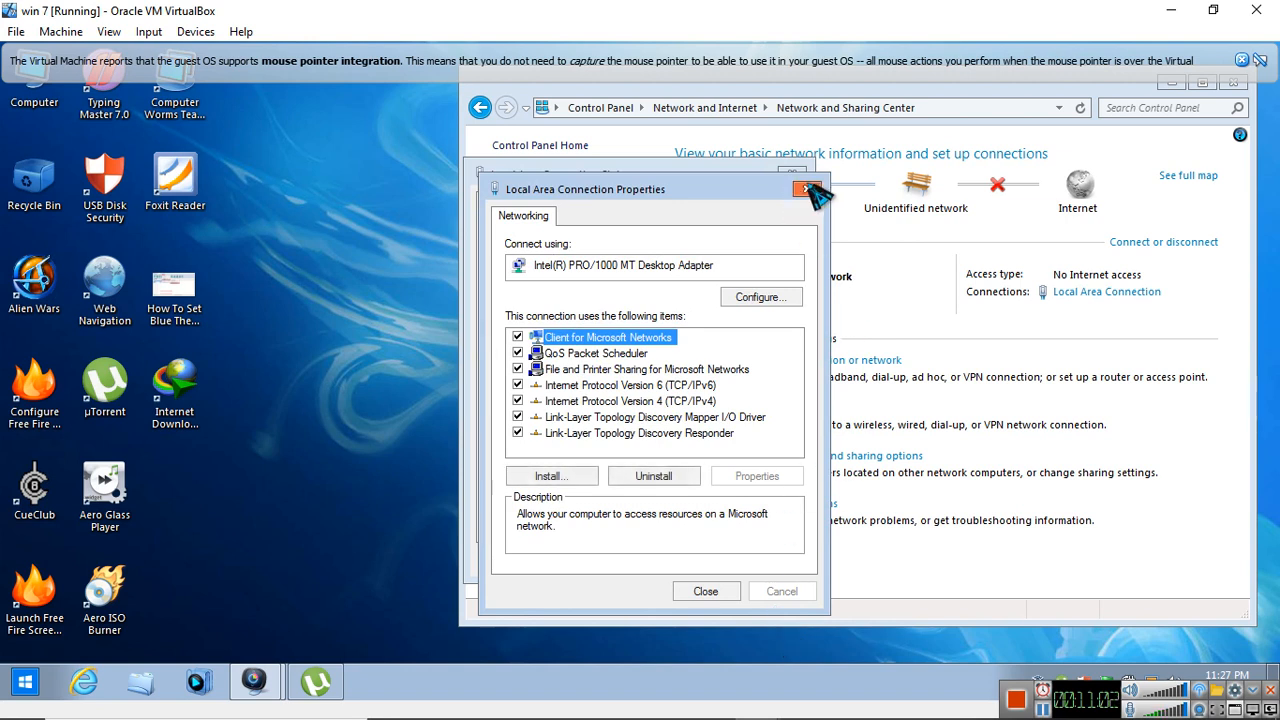
left_click(706, 591)
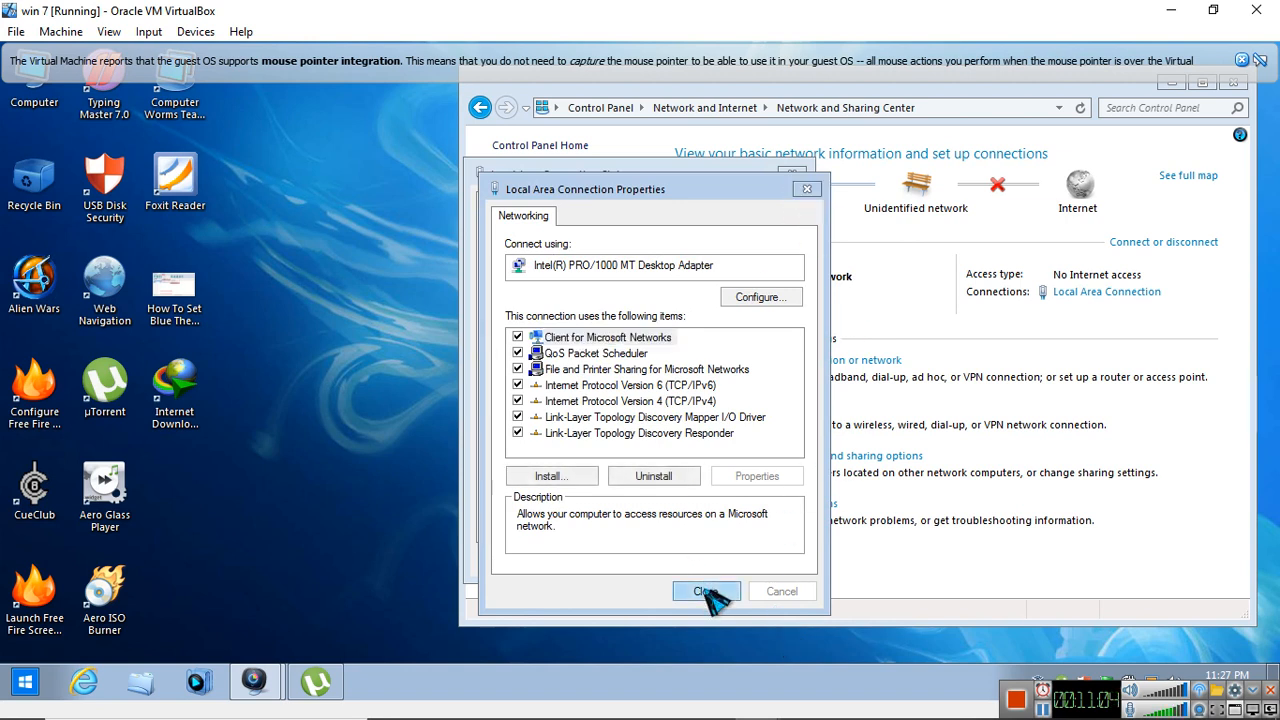
left_click(795, 175)
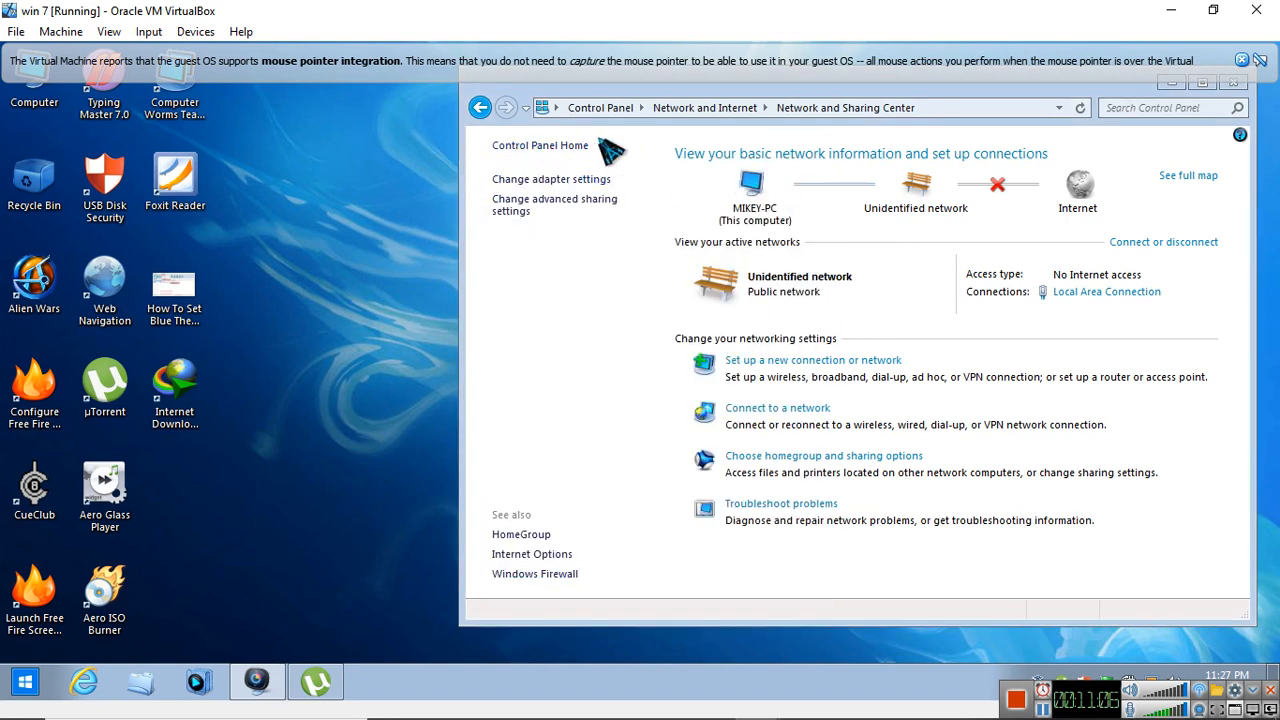
Review the Home or Work profile's advanced sharing settings on the client, and close the window and the pointer integration notice
left_click(550, 205)
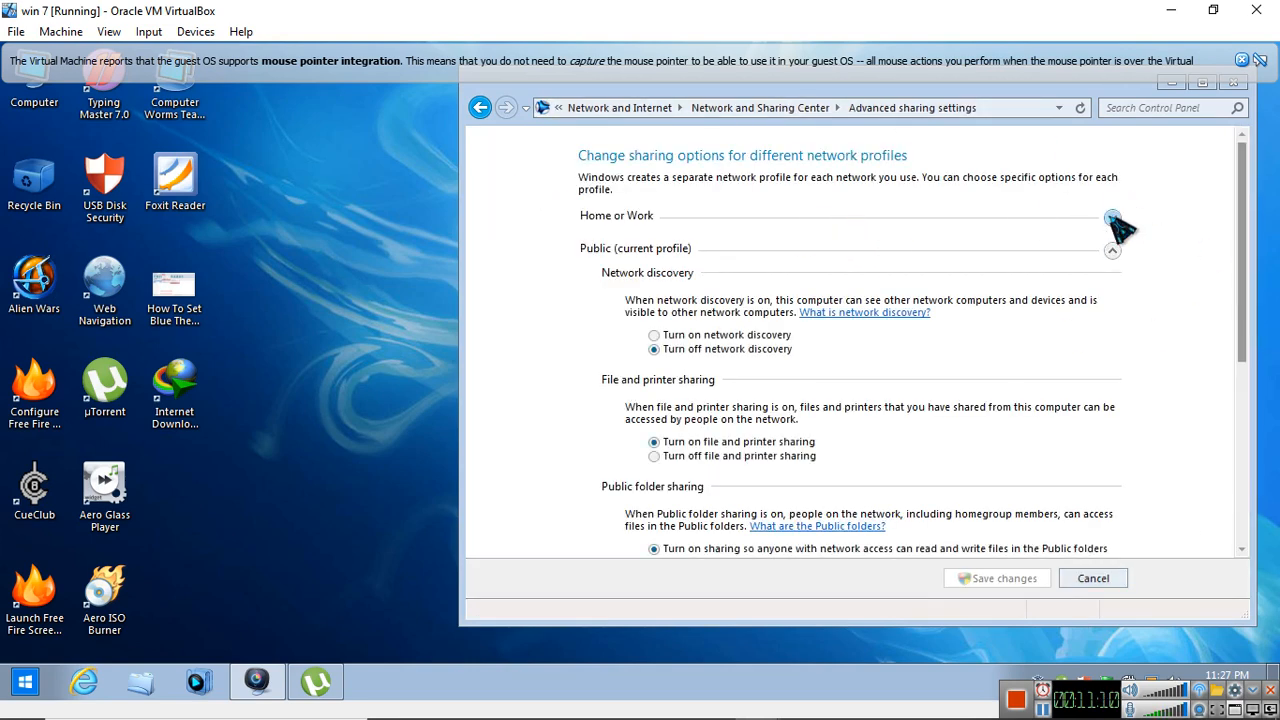
left_click(1112, 218)
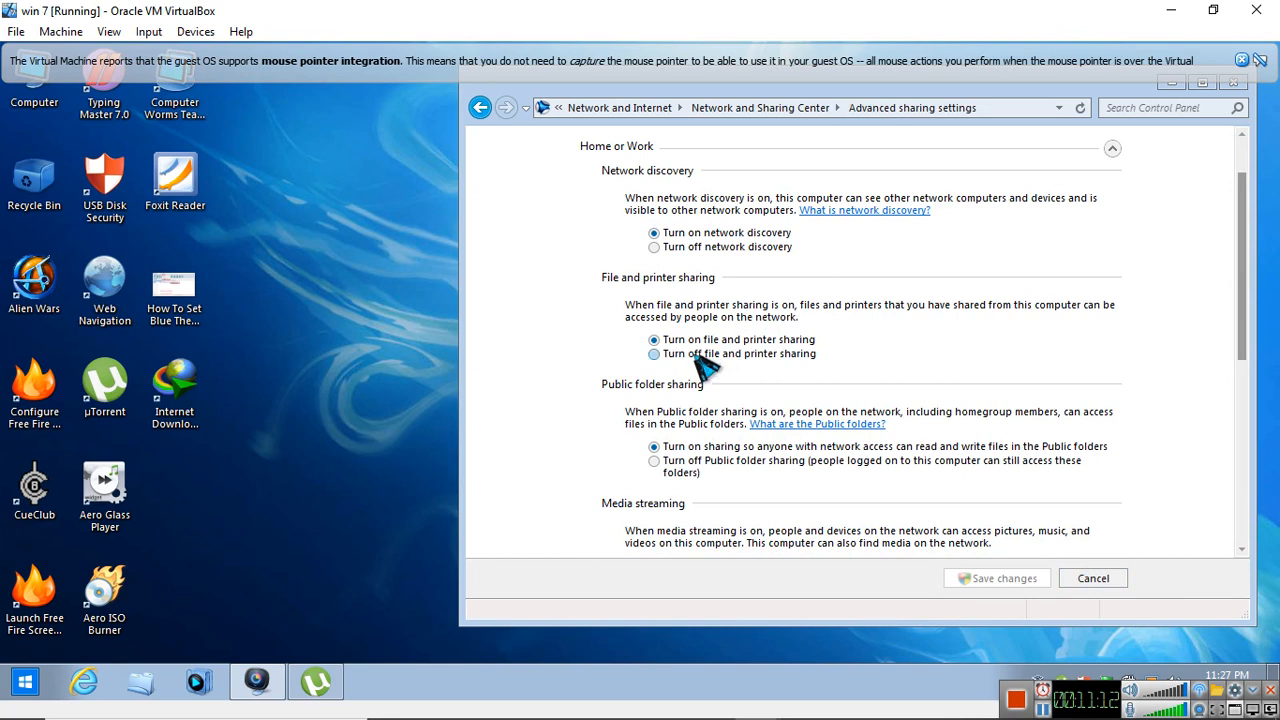
scroll(830, 345, "down", 4)
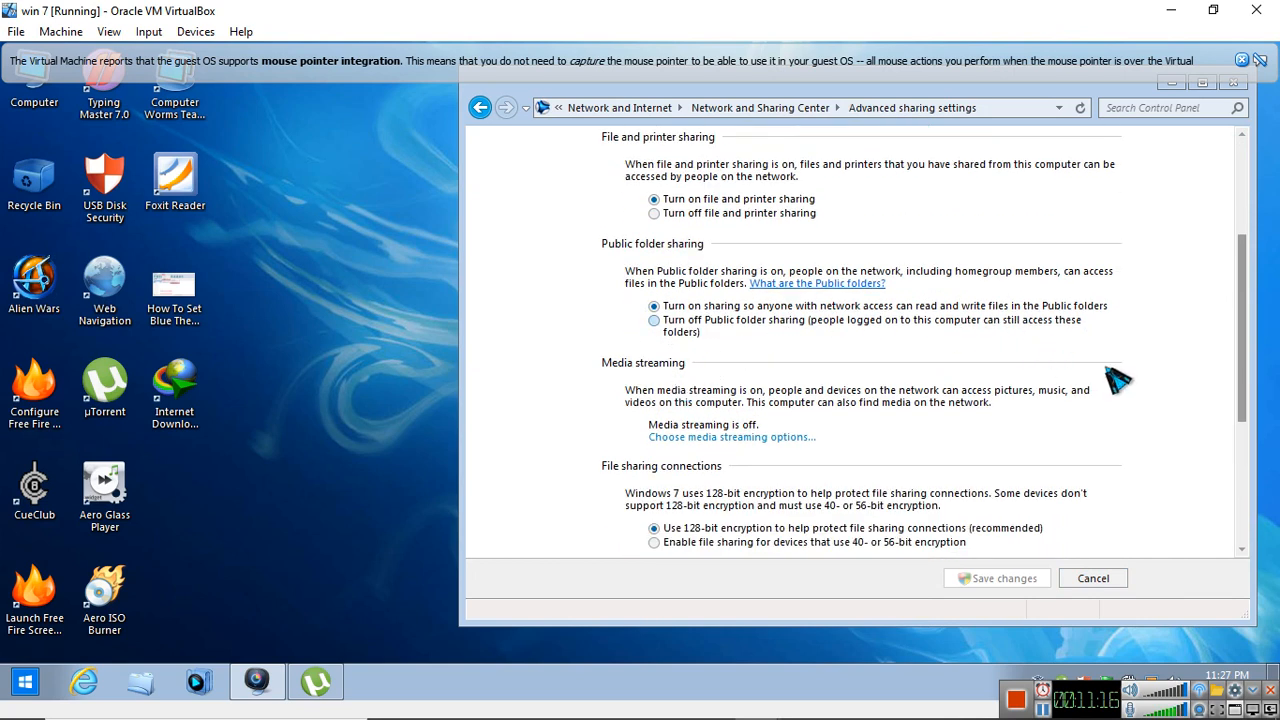
scroll(975, 366, "down", 5)
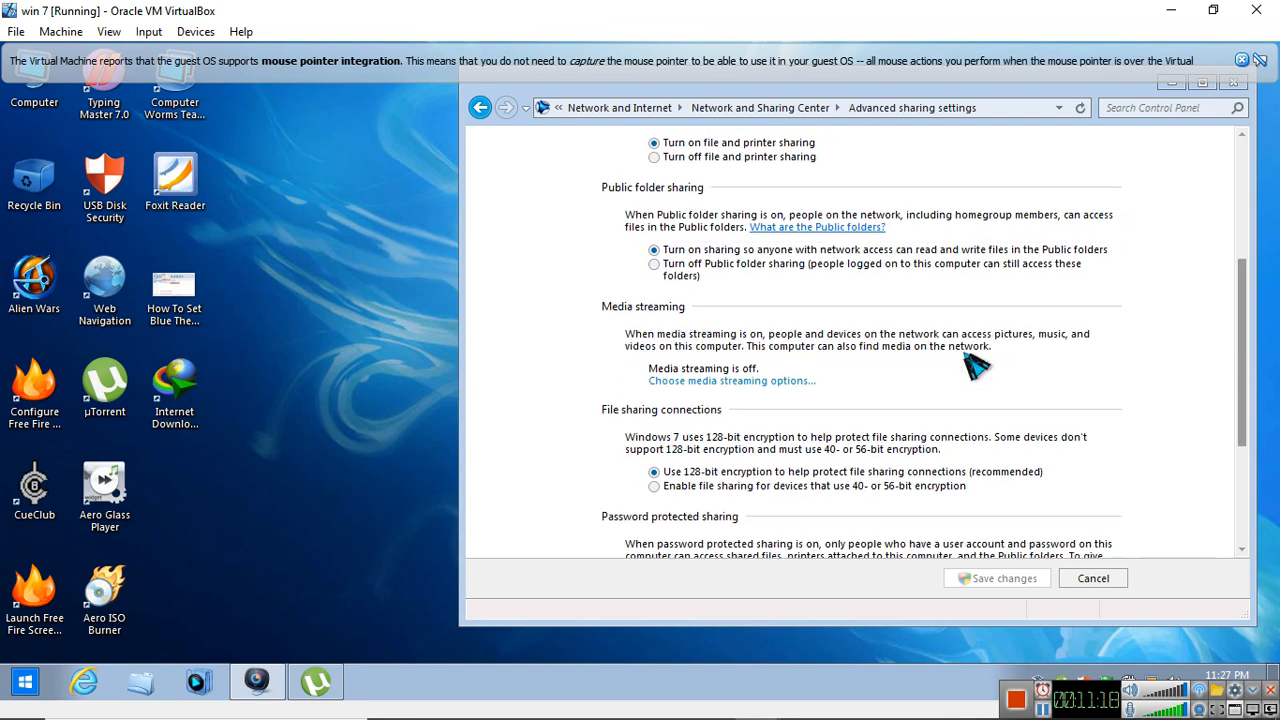
scroll(955, 364, "down", 3)
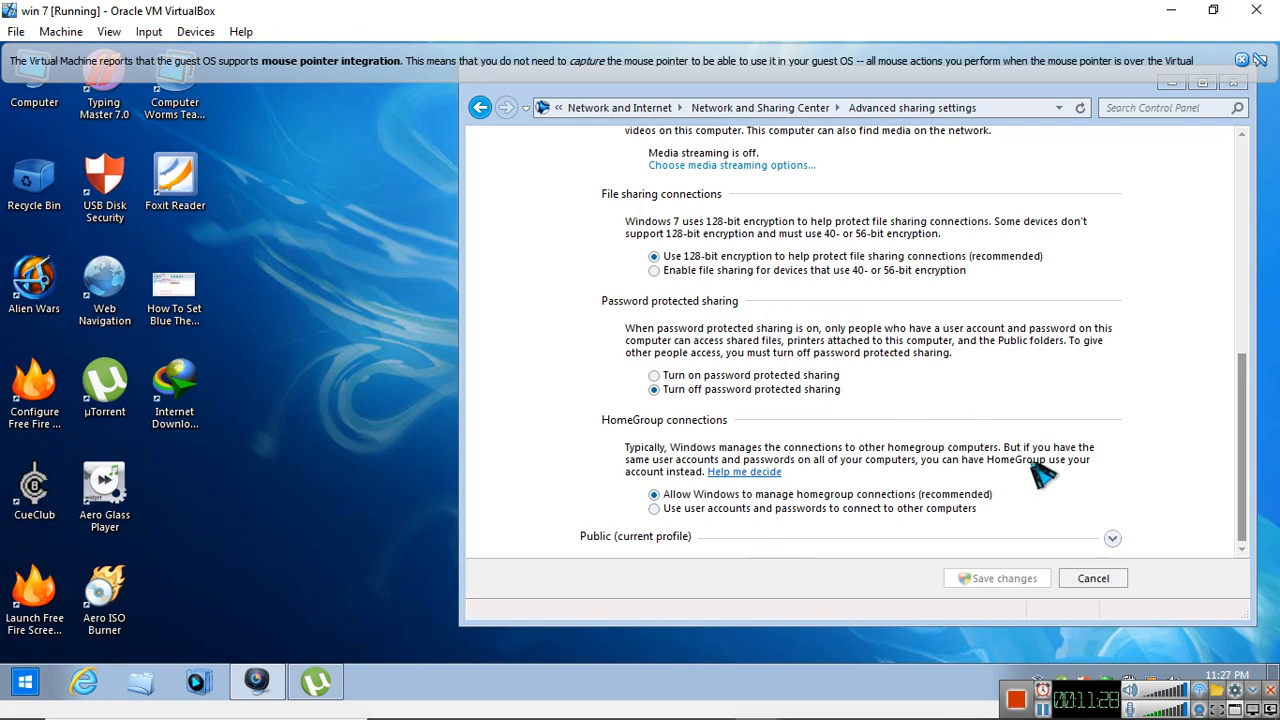
scroll(815, 355, "up", 10)
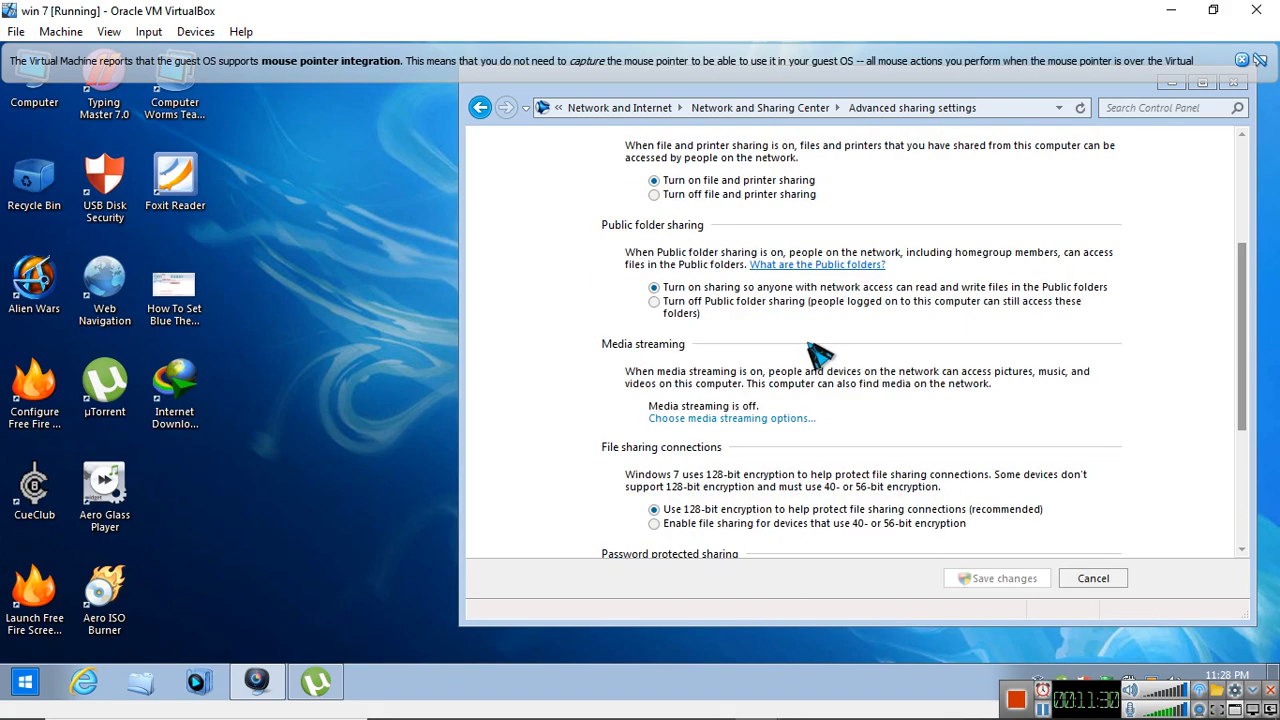
scroll(817, 340, "down", 8)
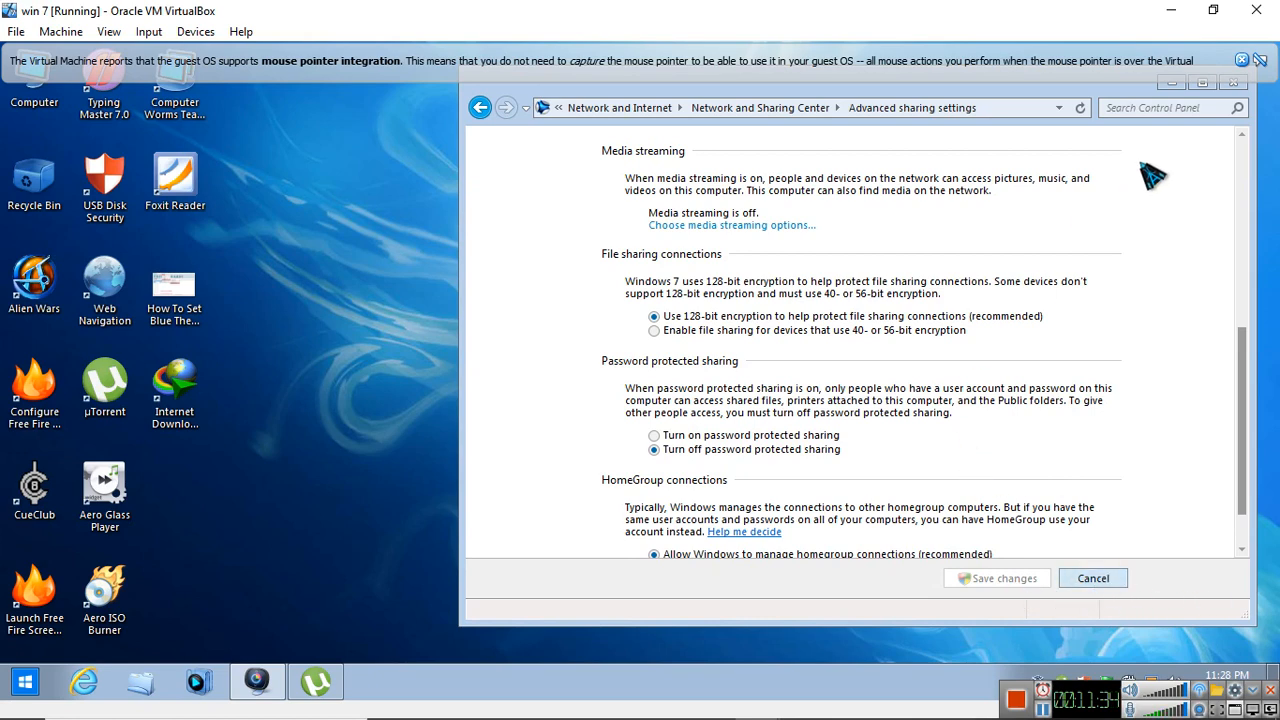
scroll(1150, 177, "down", 3)
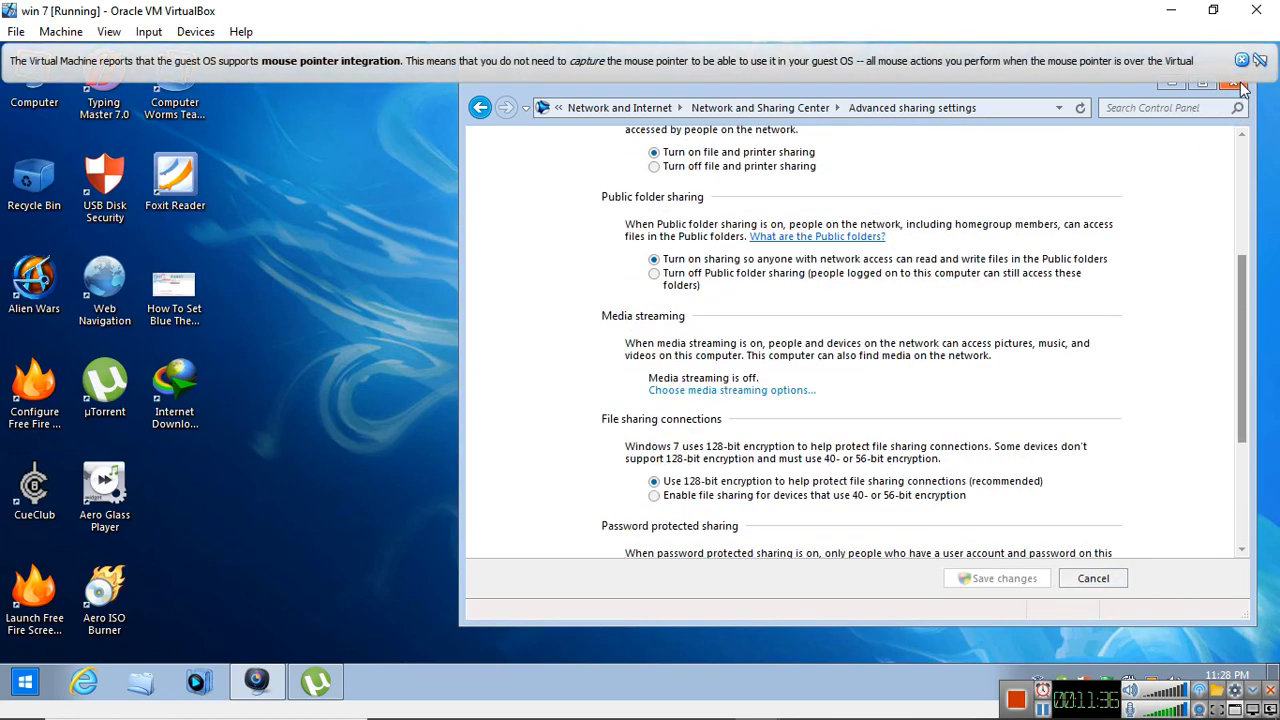
left_click(1238, 86)
left_click(1241, 61)
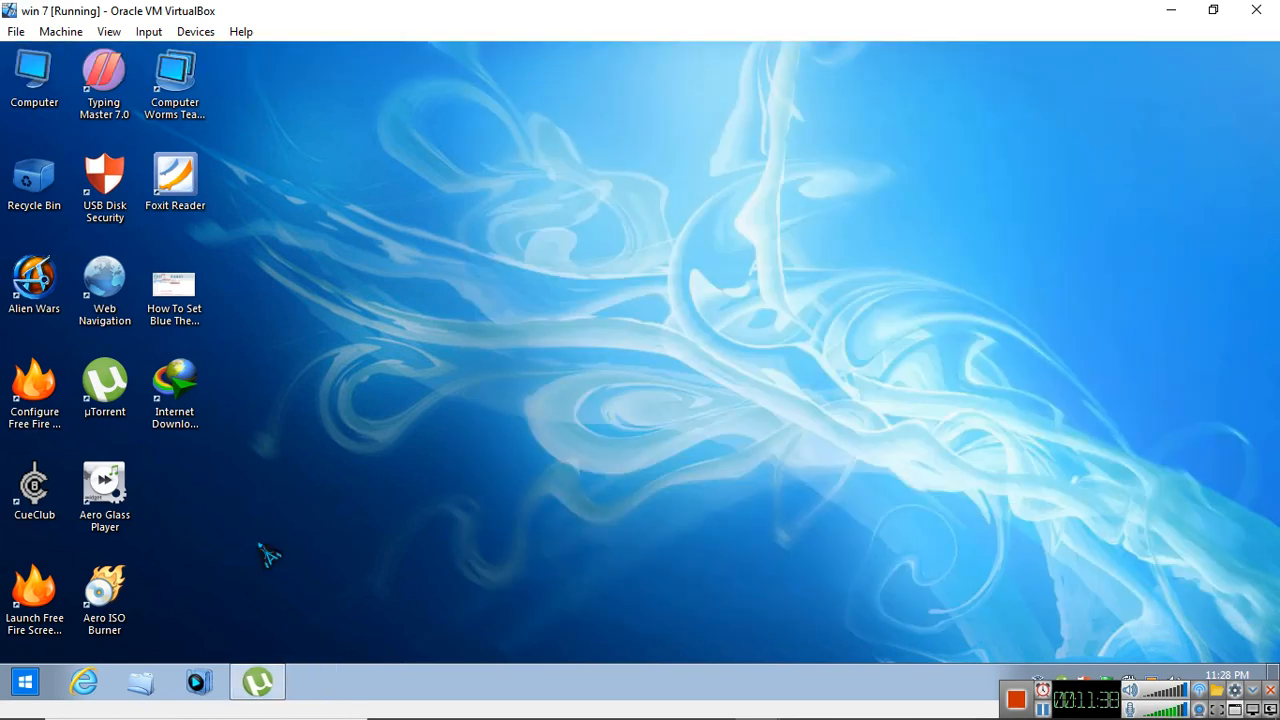
Open a command prompt on the Windows 7 client and ping the server at 192.168.0.1
left_click(45, 688)
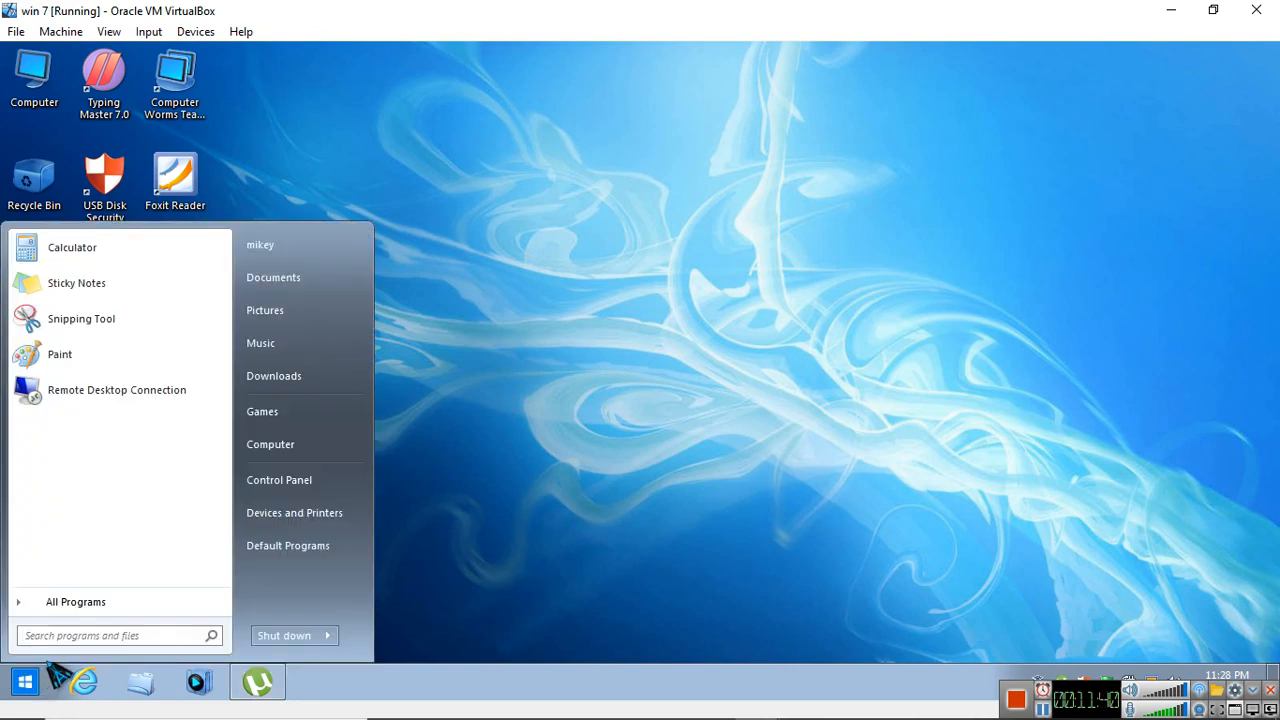
type("cmd")
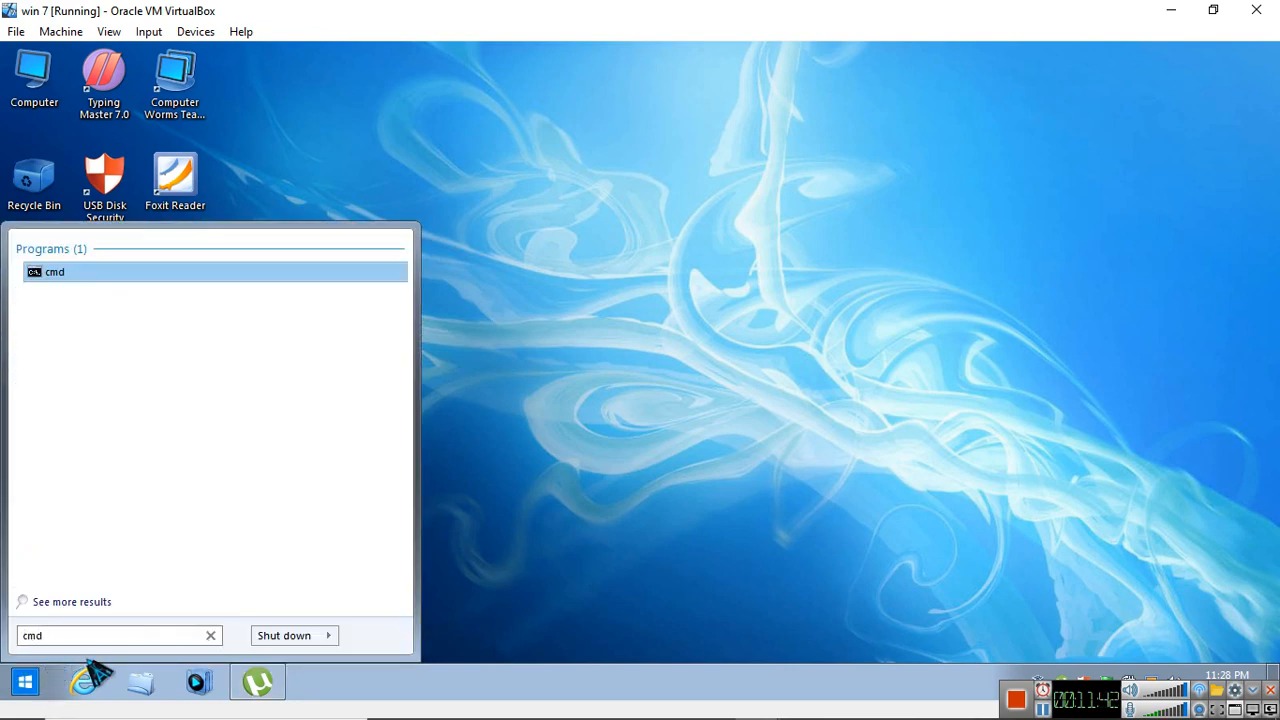
left_click(90, 282)
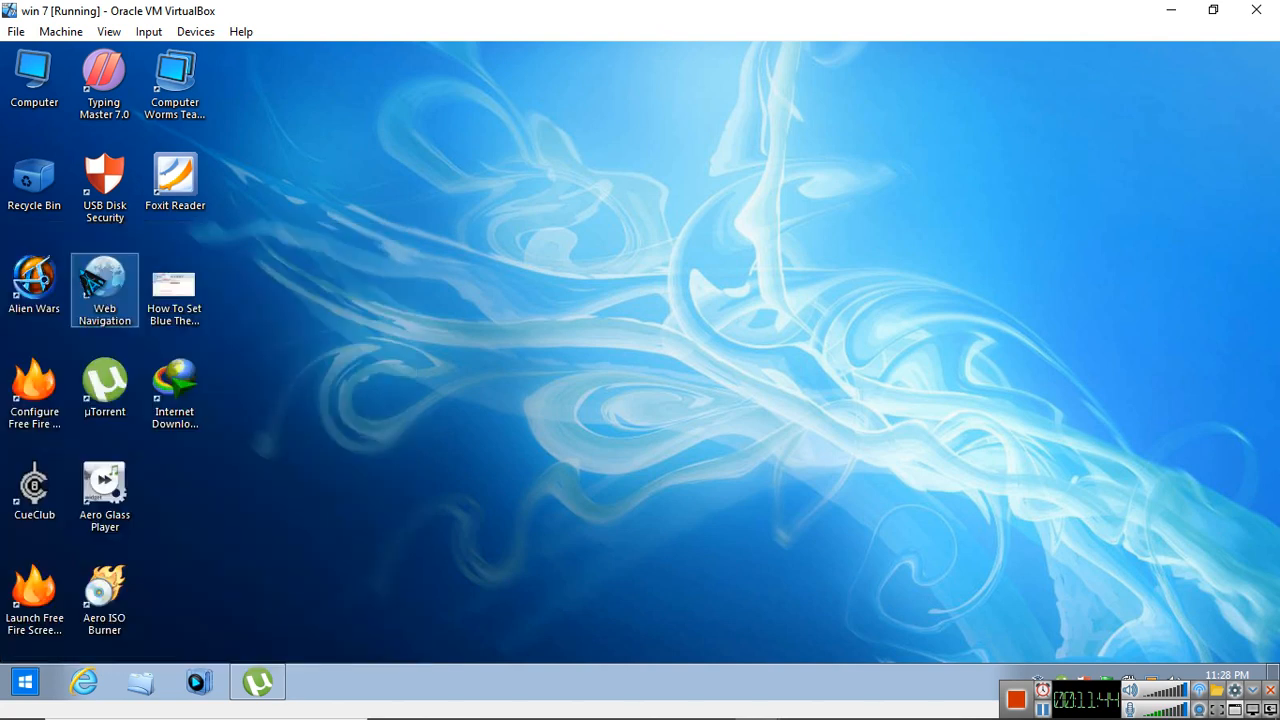
left_click(1044, 712)
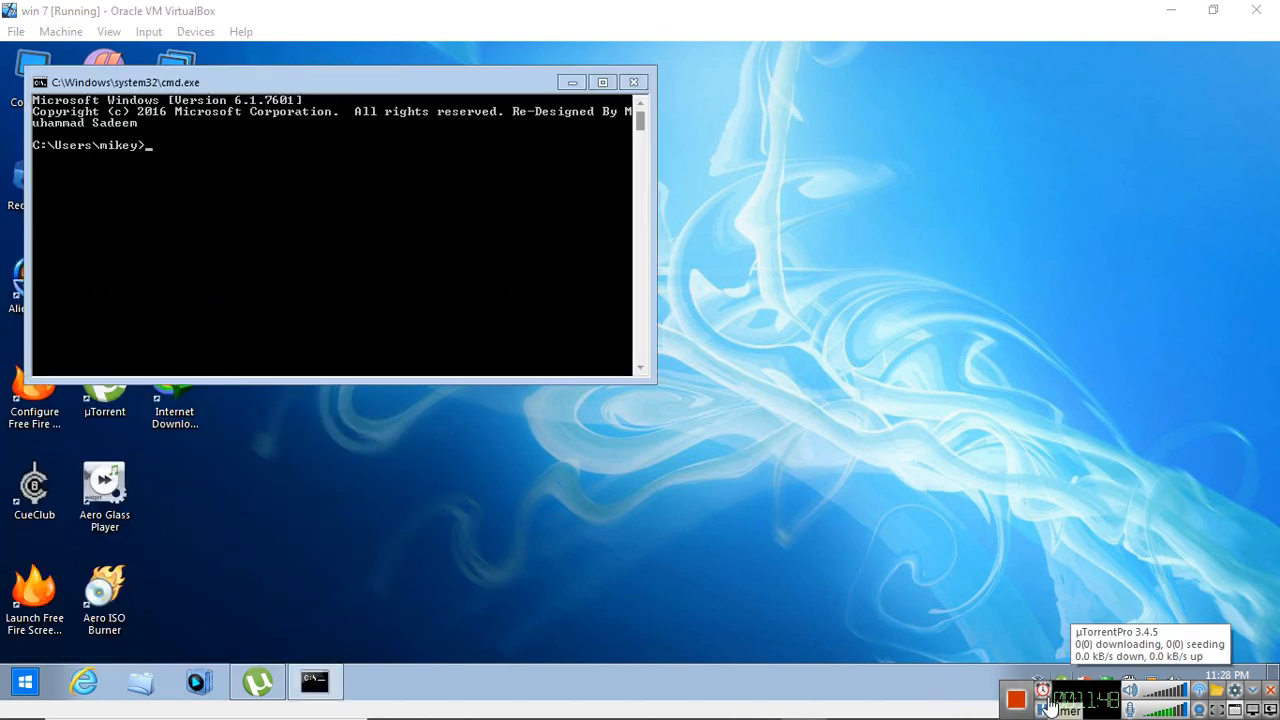
left_click(320, 260)
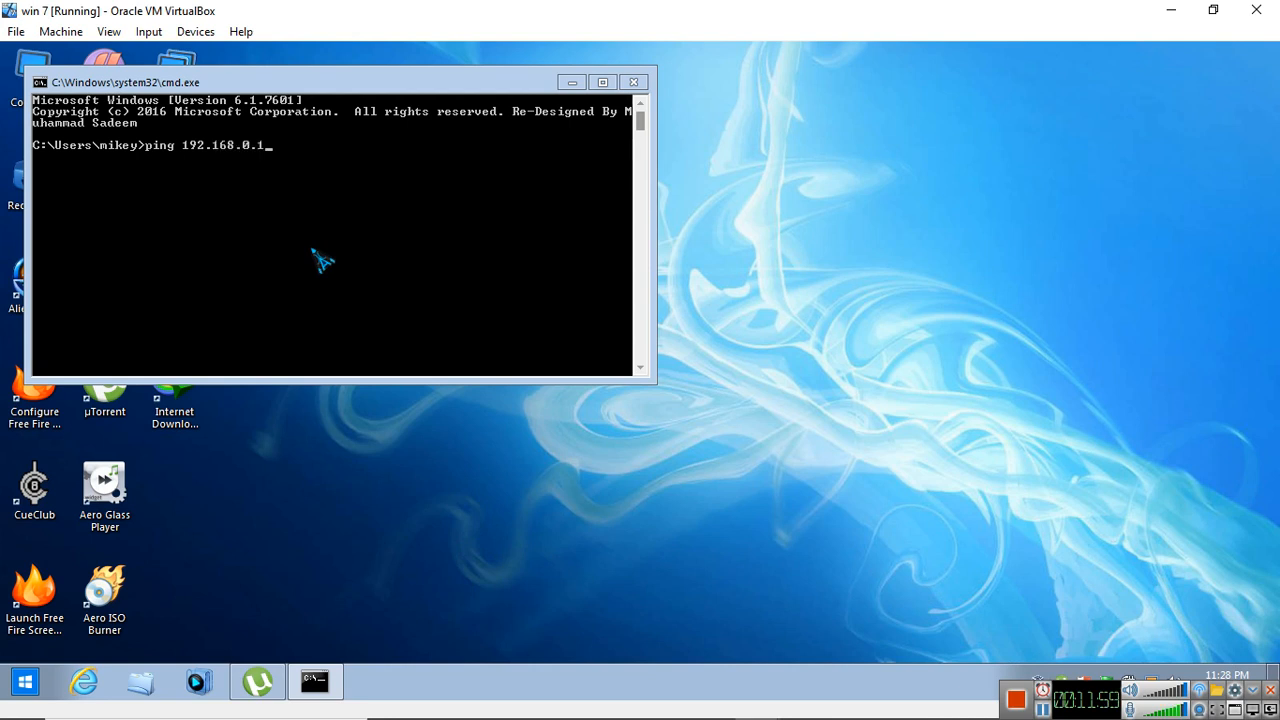
key("Return")
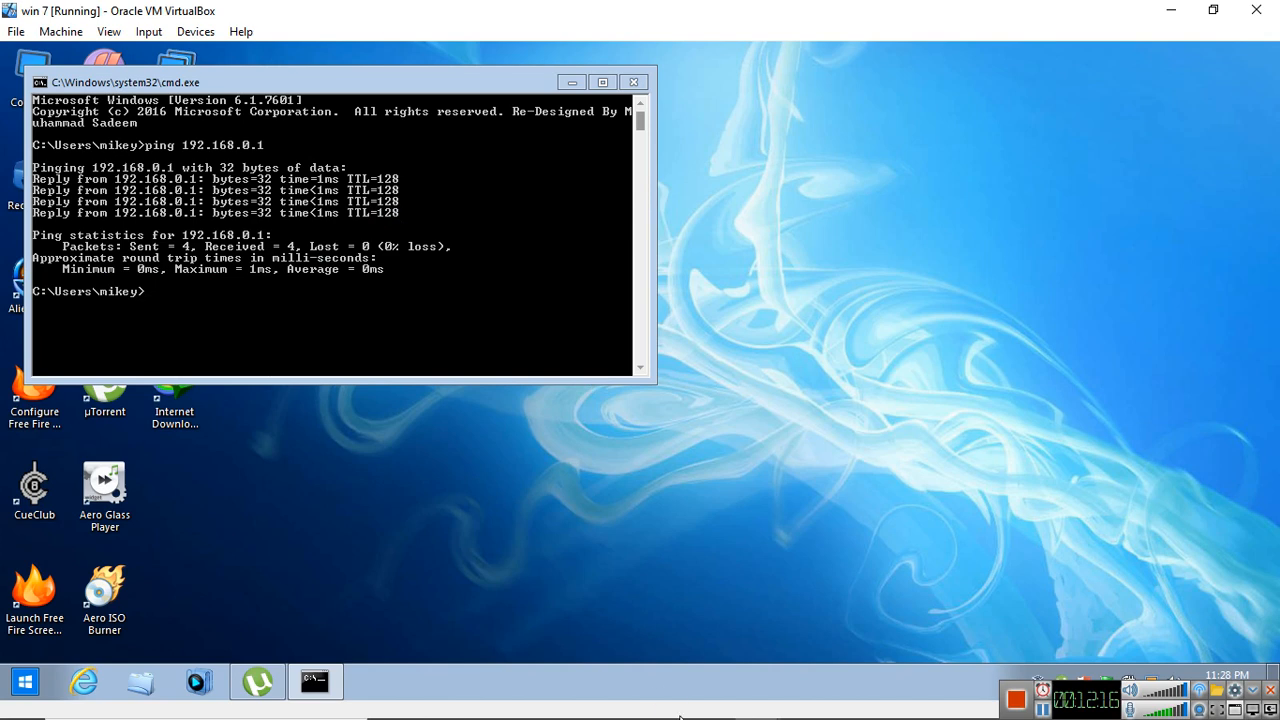
Switch to the server 16 virtual machine, open a Command Prompt and ping 192.168.0.1
mouse_move(757, 700)
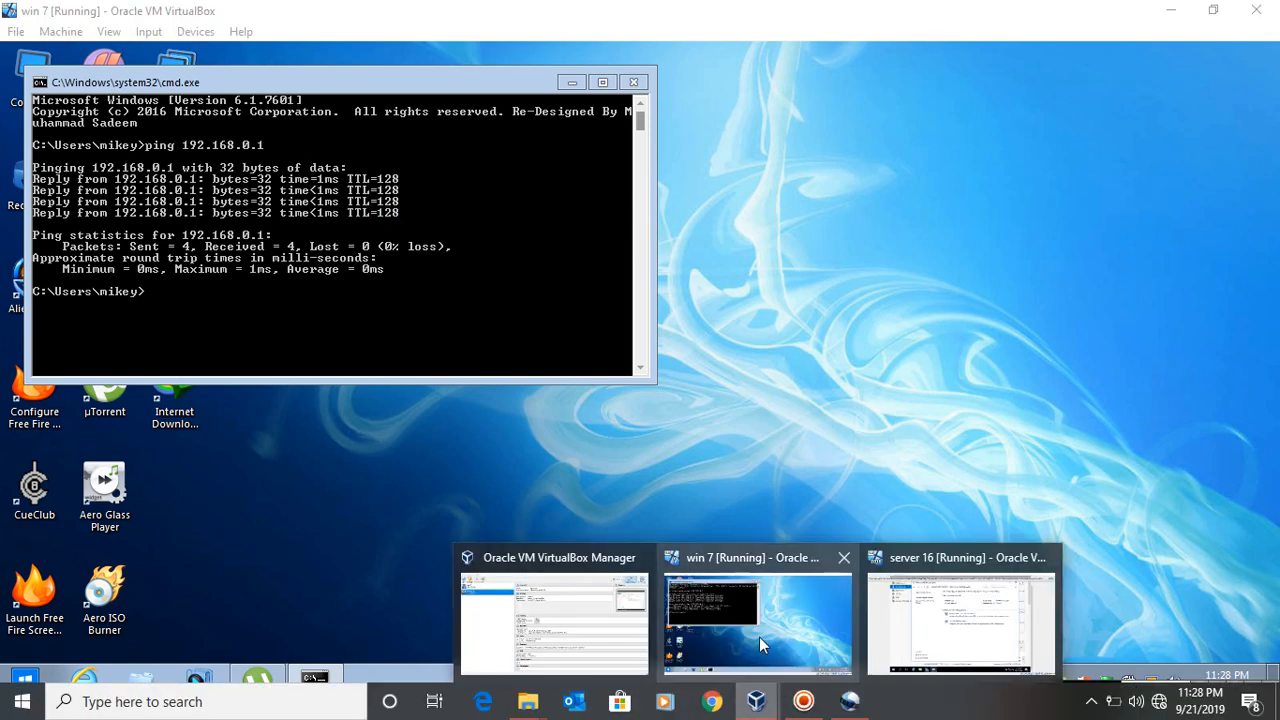
left_click(921, 622)
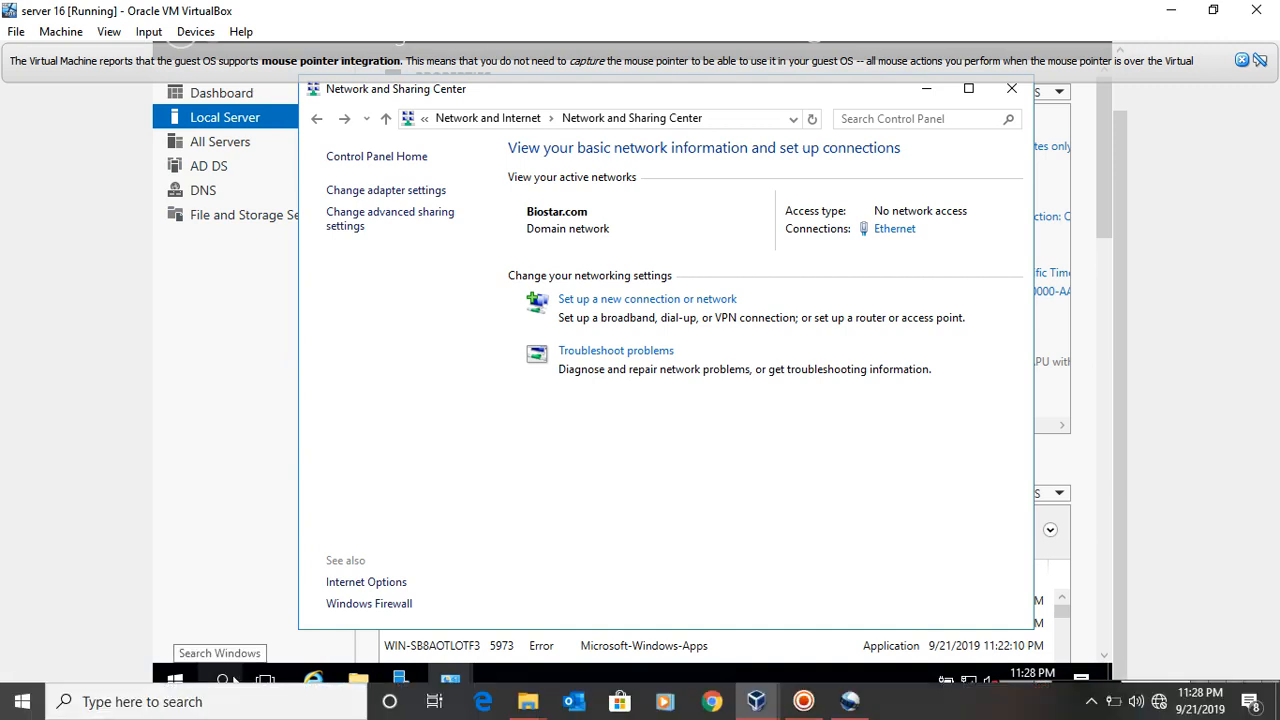
left_click(225, 681)
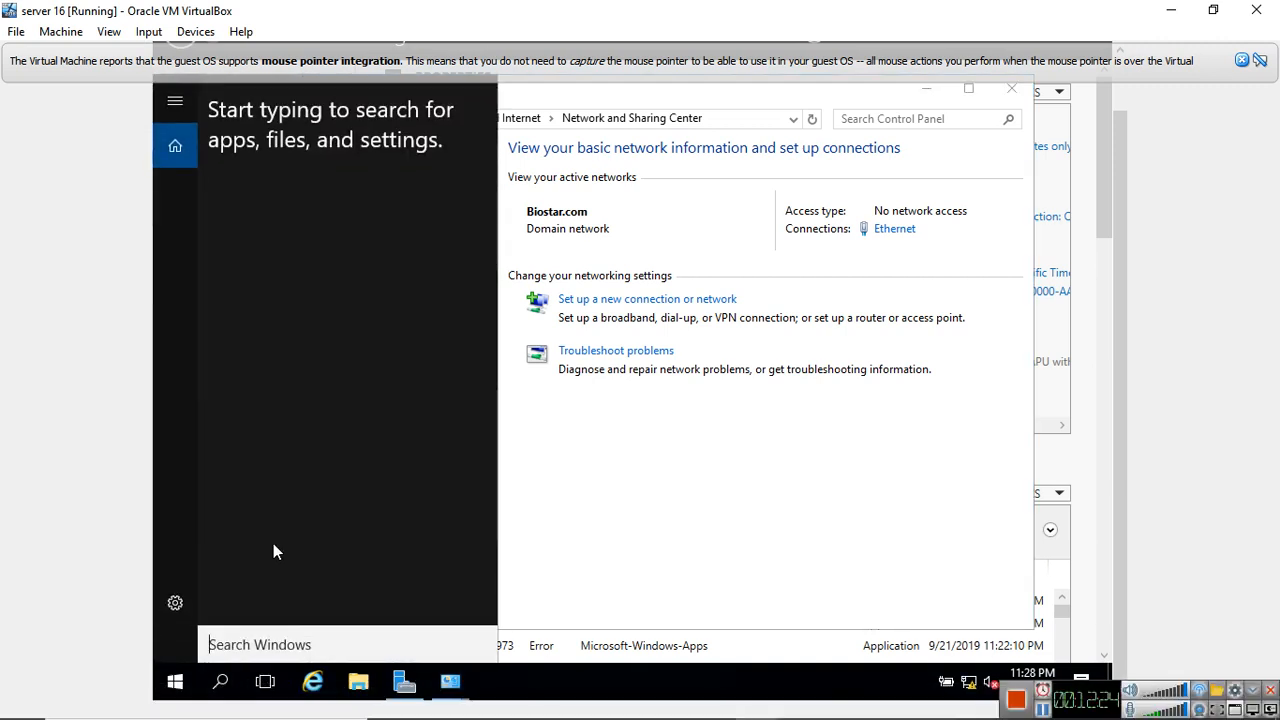
type("cmd")
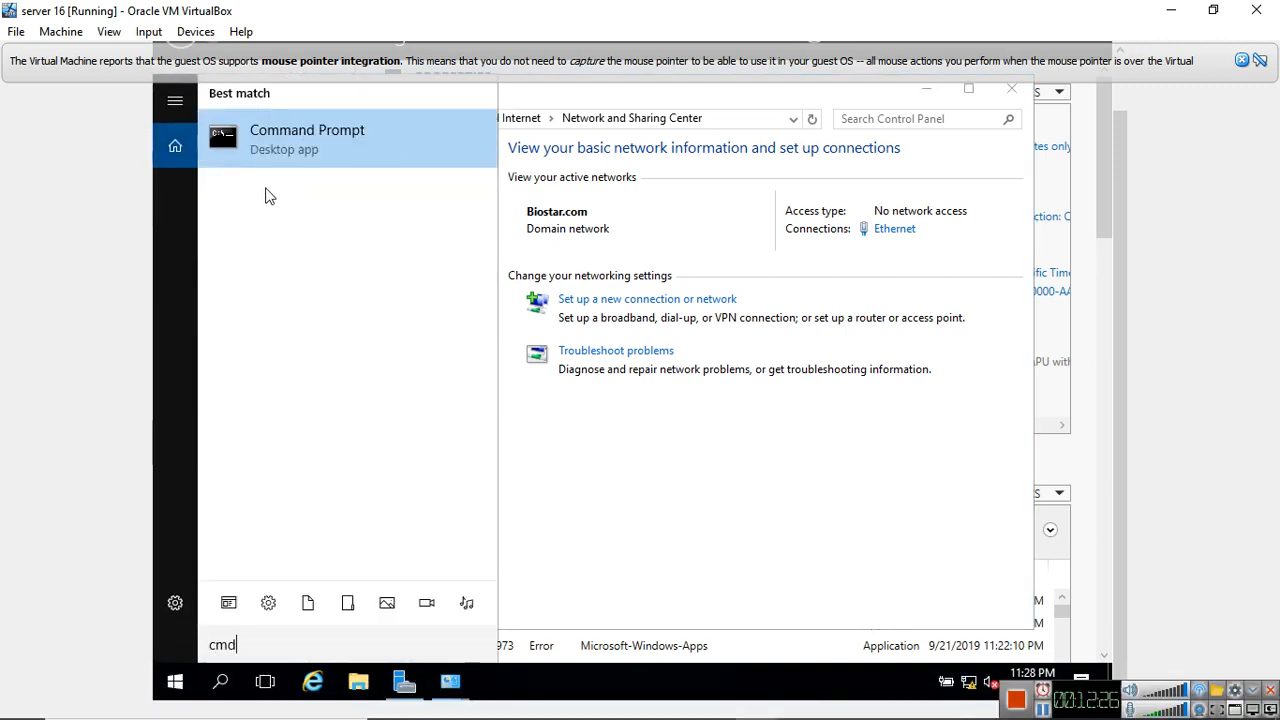
left_click(267, 148)
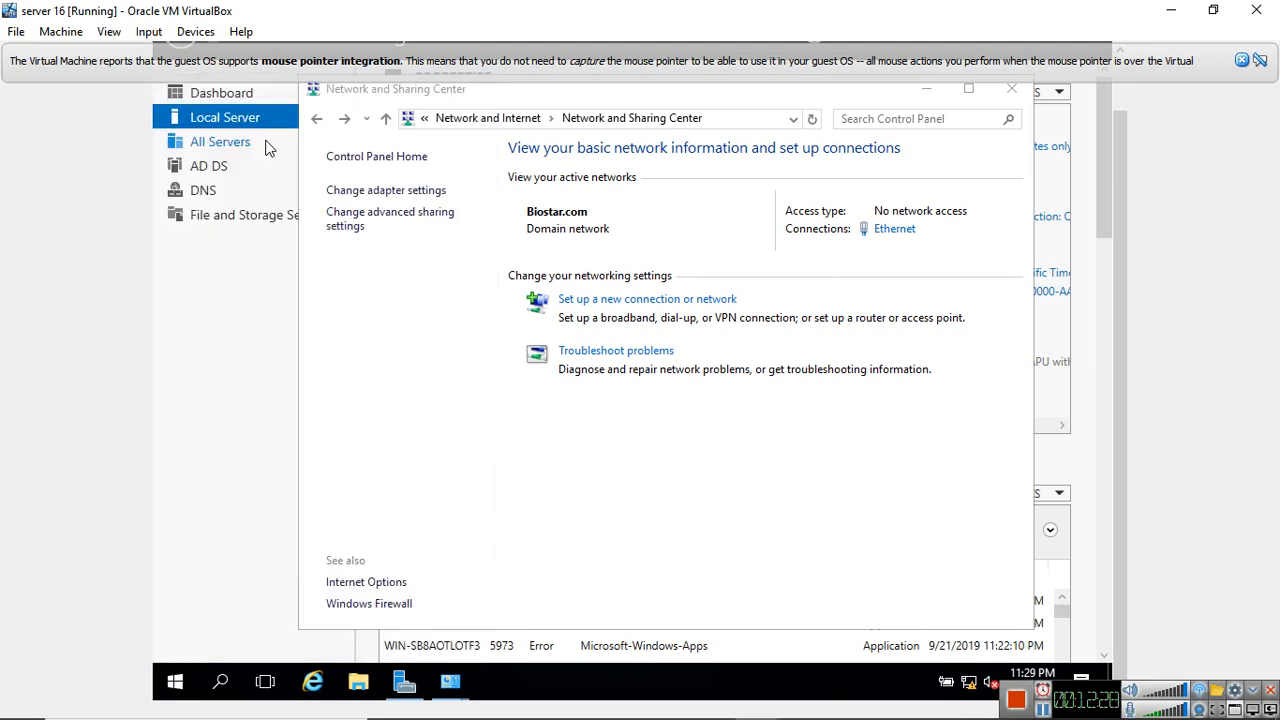
type("ping 192.1")
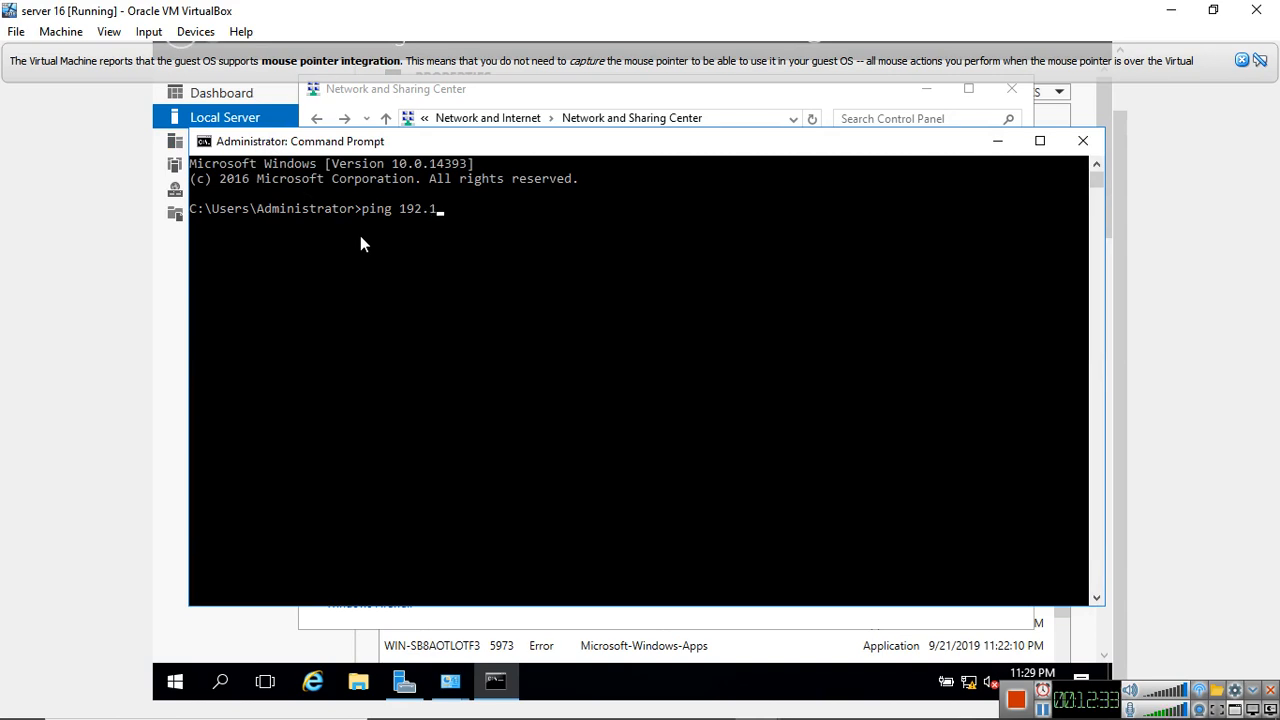
type("68.0.1")
key("Return")
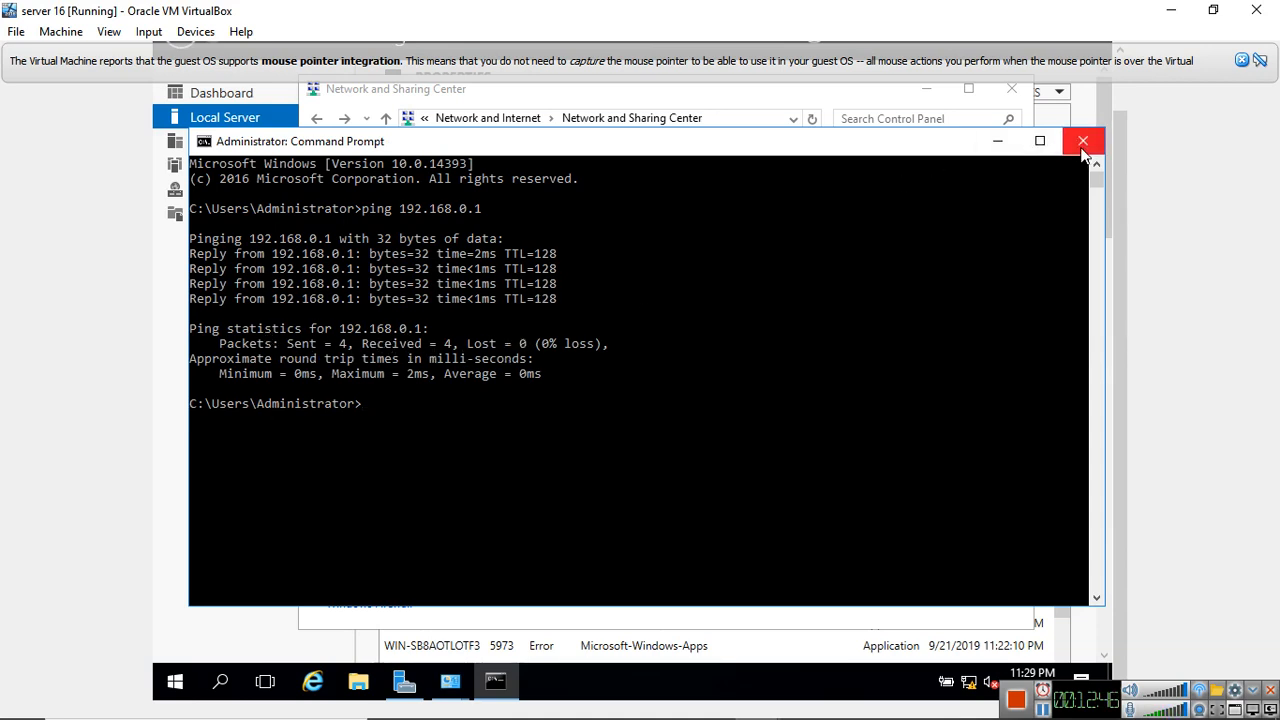
Minimize the Command Prompt and Network and Sharing Center windows, and dismiss the mouse pointer integration notice
left_click(998, 142)
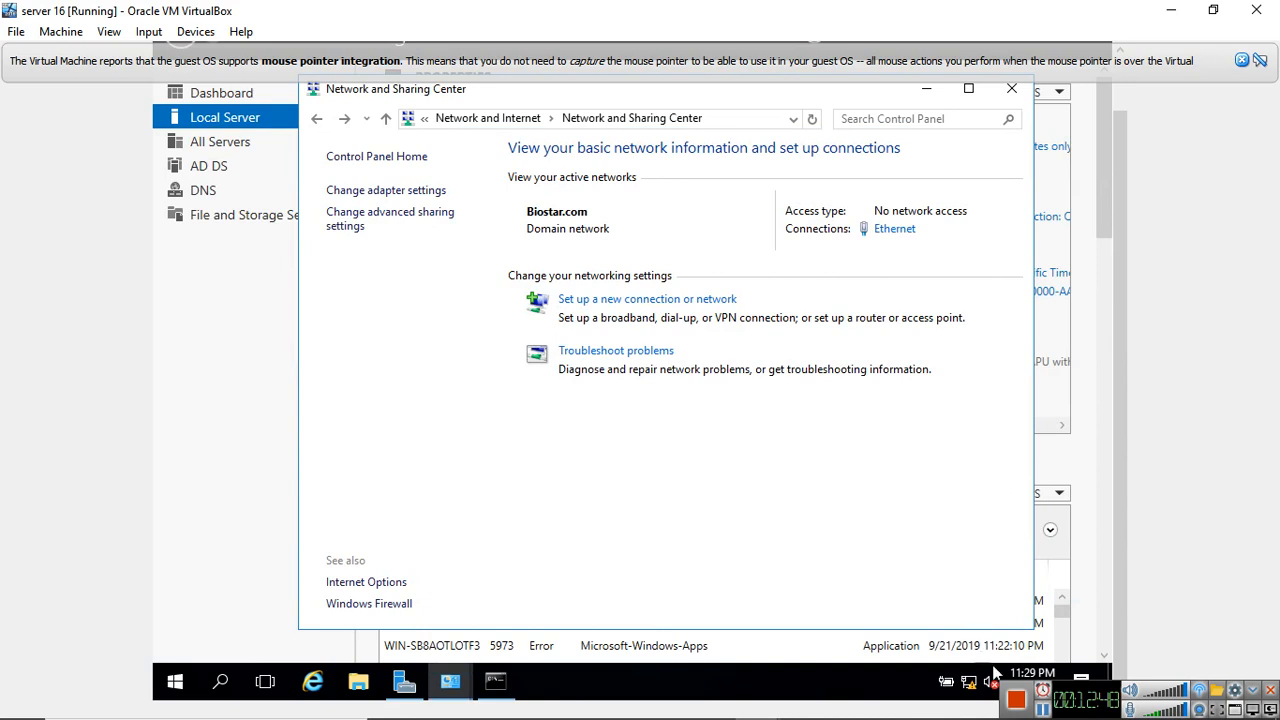
left_click(926, 92)
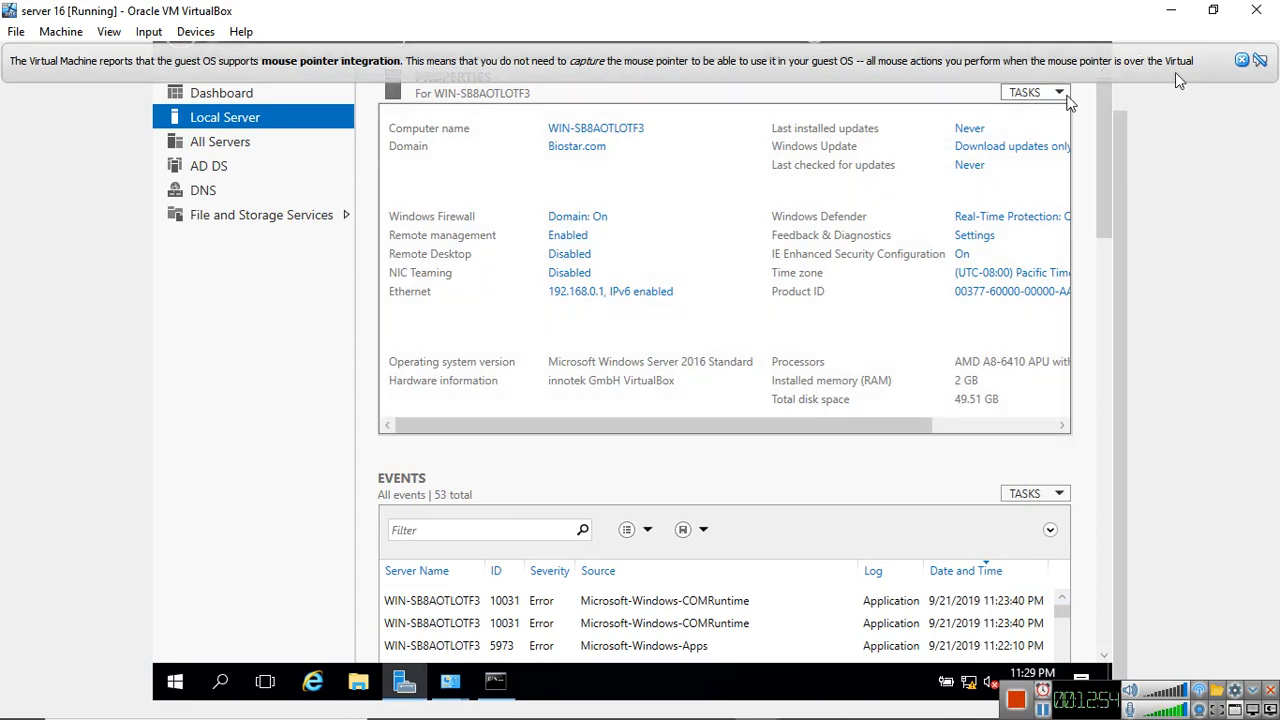
left_click_drag(1123, 171, 1119, 80)
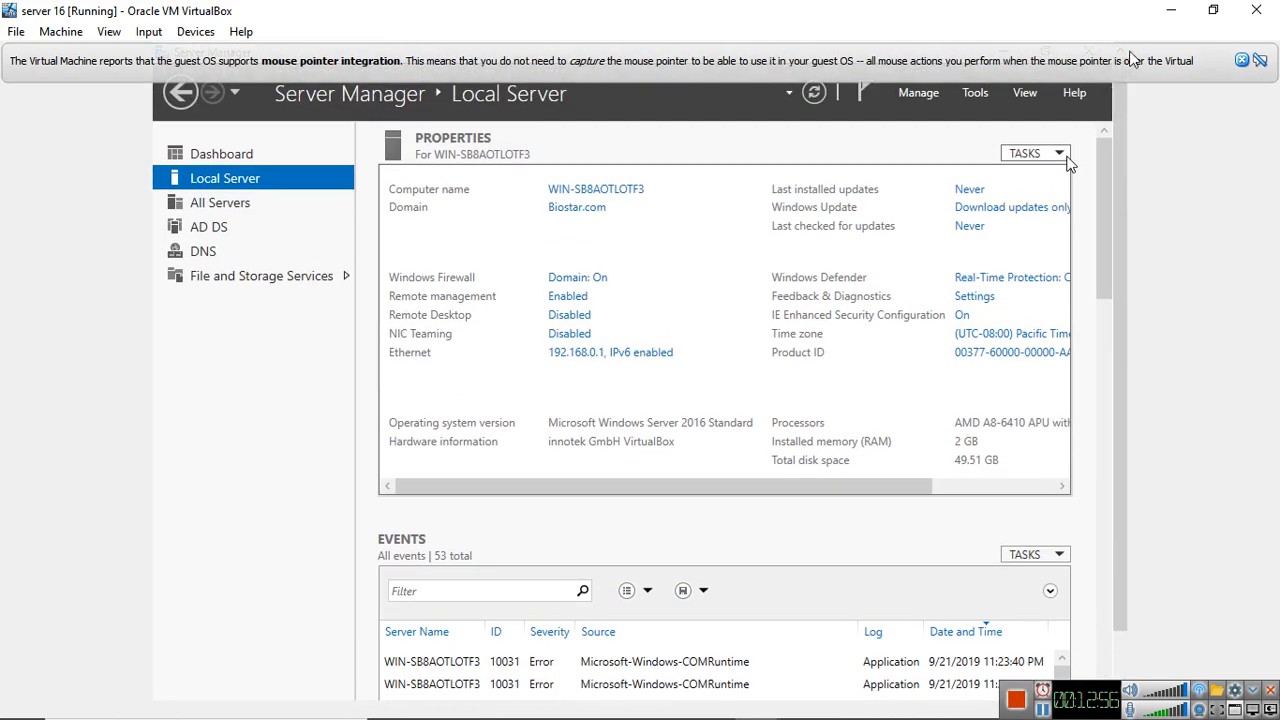
left_click(1242, 62)
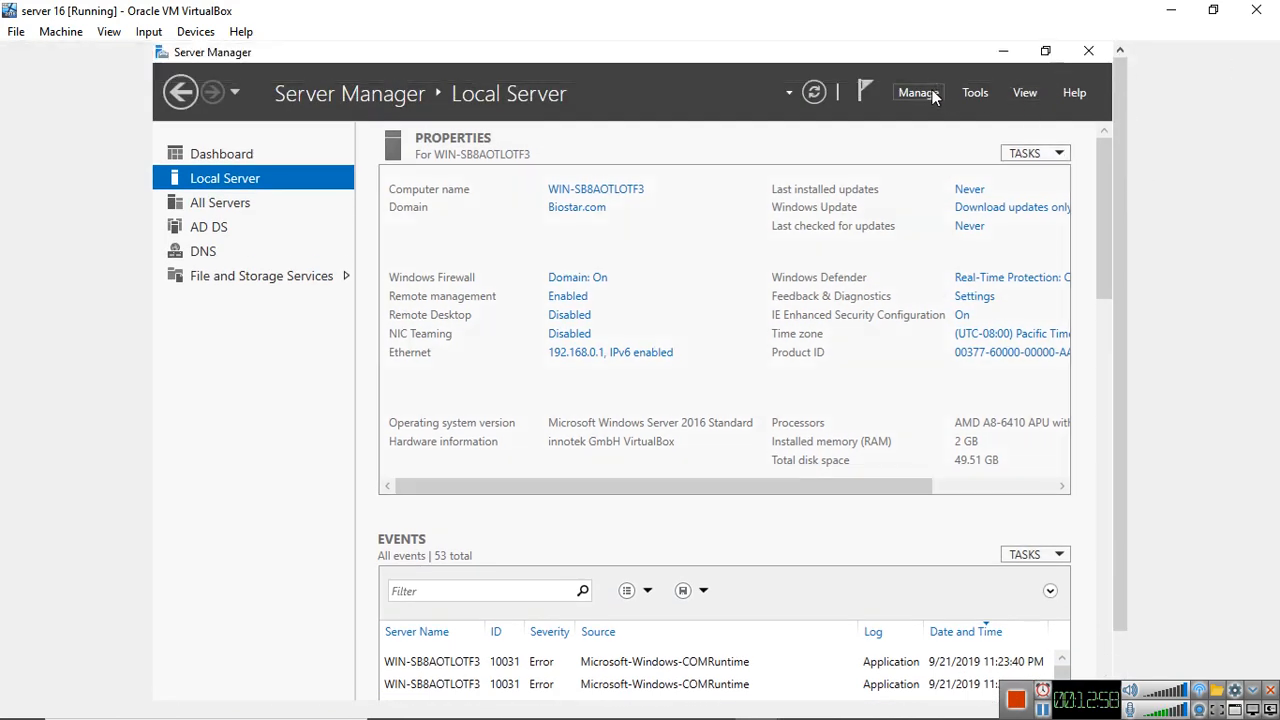
Open Active Directory Users and Computers and check the Computers container under the Biostar.com domain
left_click(976, 93)
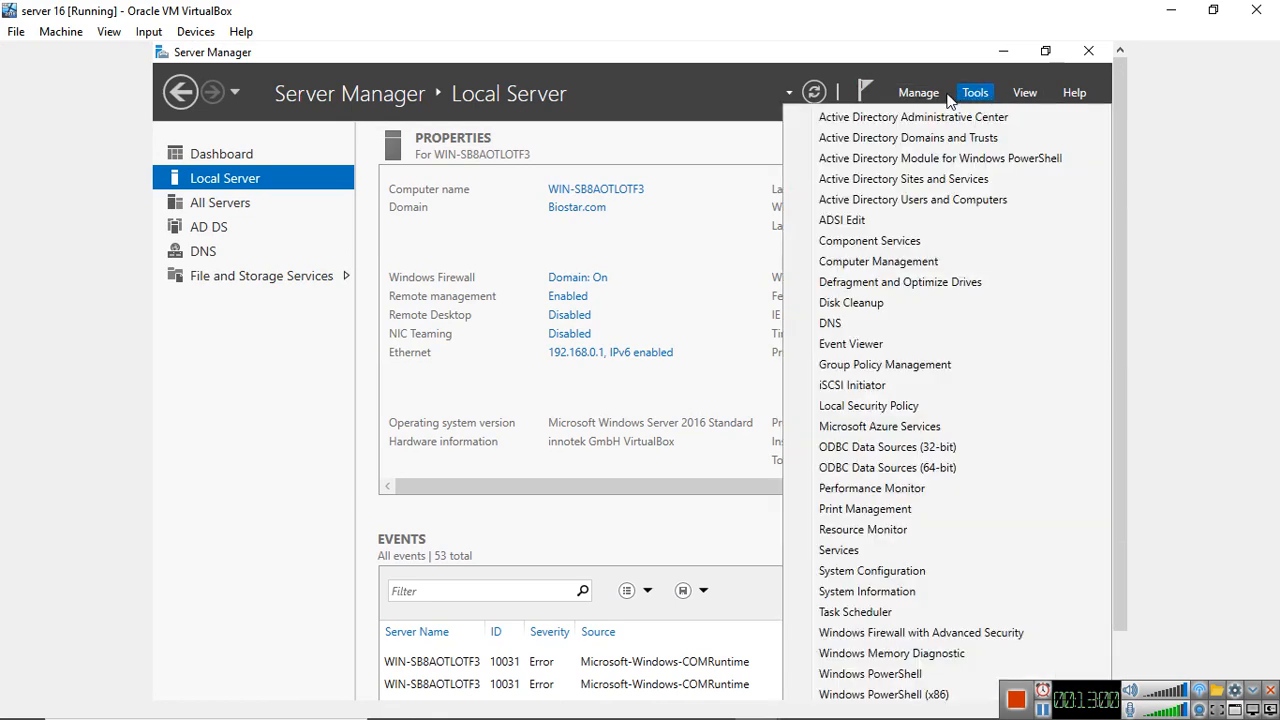
left_click(940, 200)
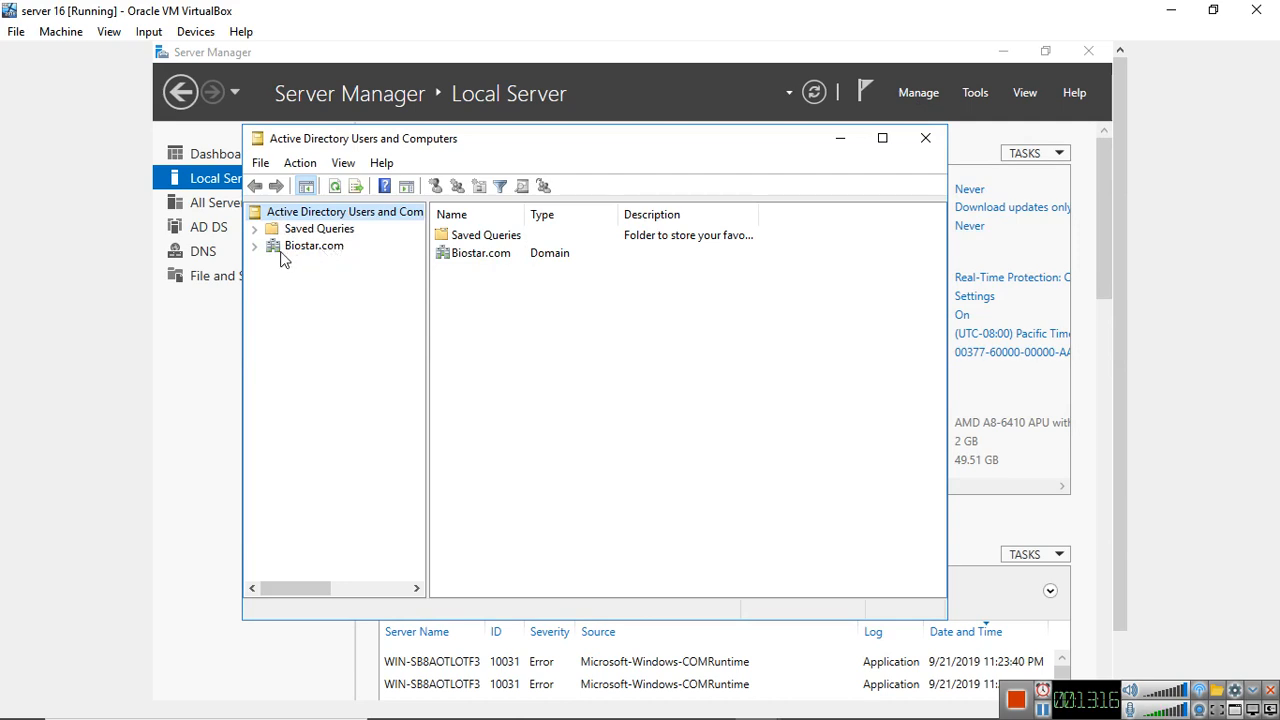
left_click(254, 246)
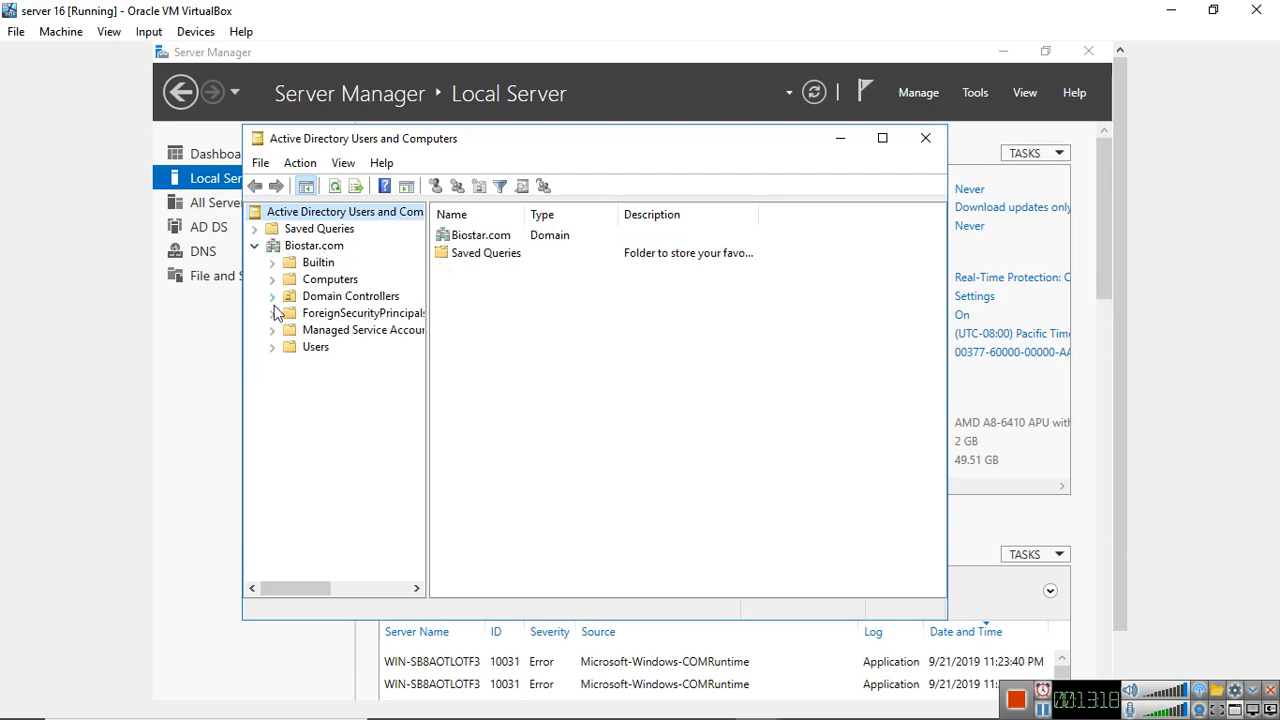
left_click(328, 280)
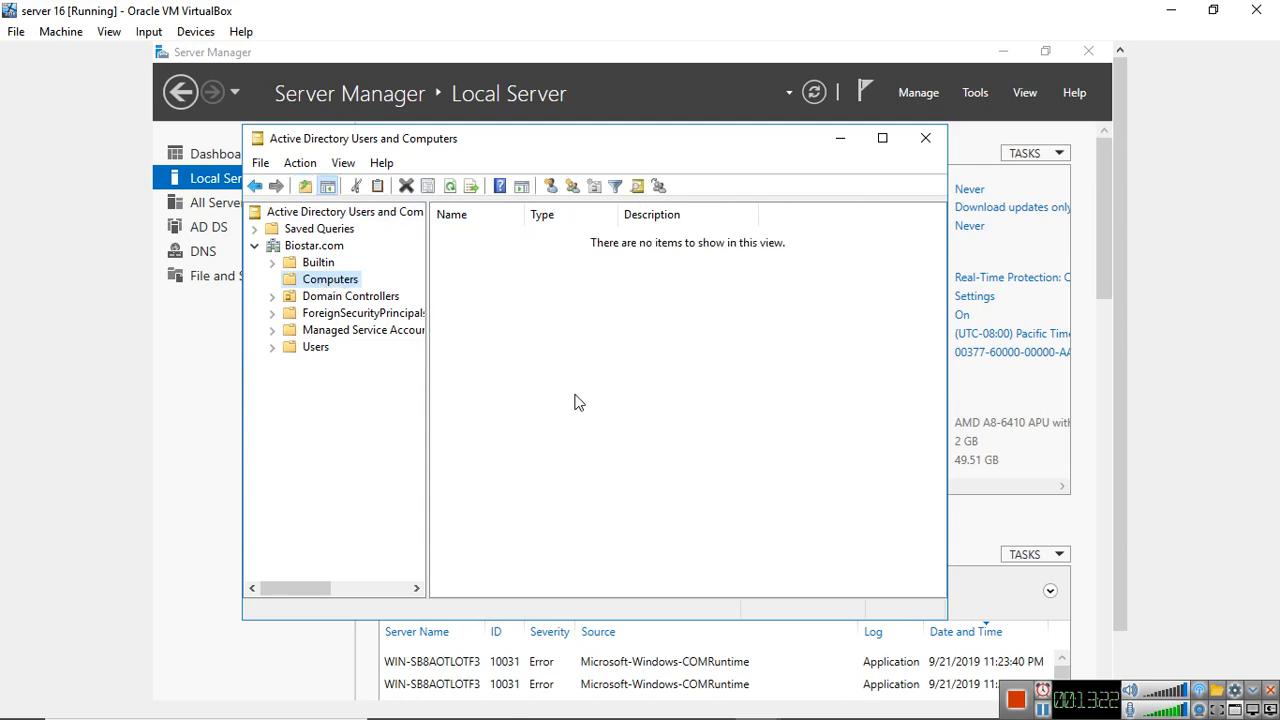
left_click(618, 305)
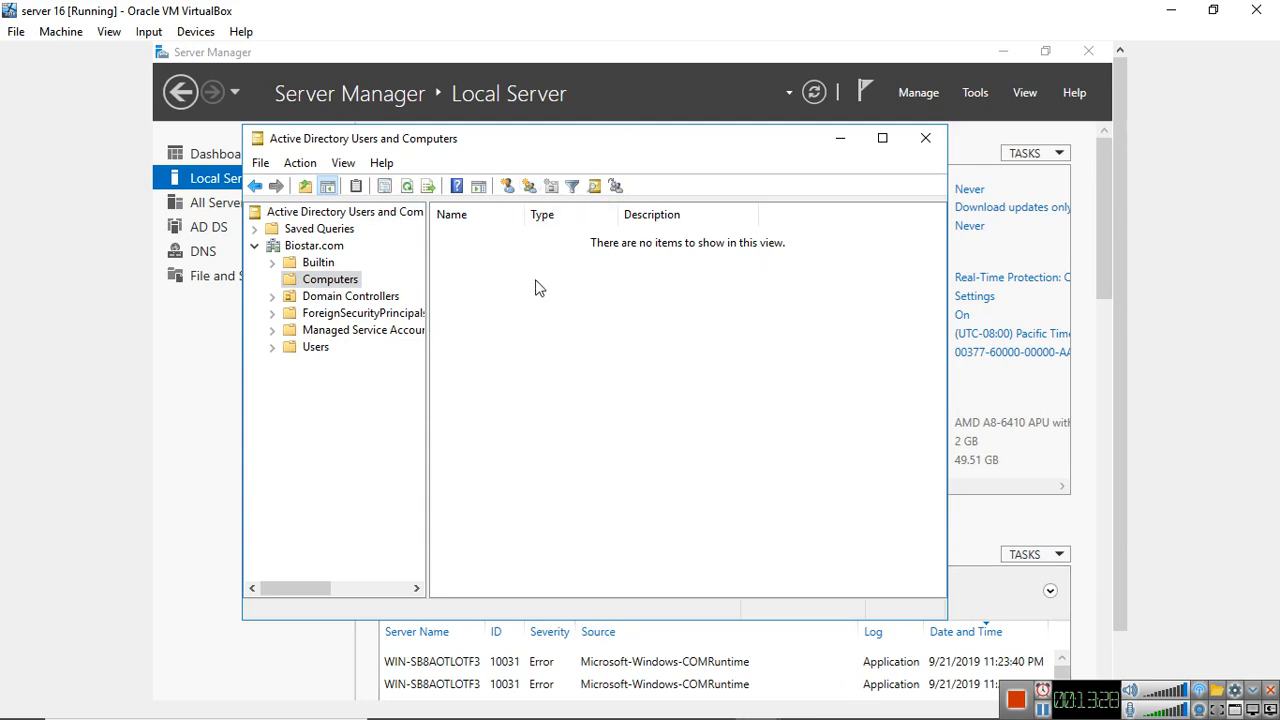
Switch to the win 7 virtual machine and open Control Panel's System page under System and Security
mouse_move(722, 715)
mouse_move(772, 709)
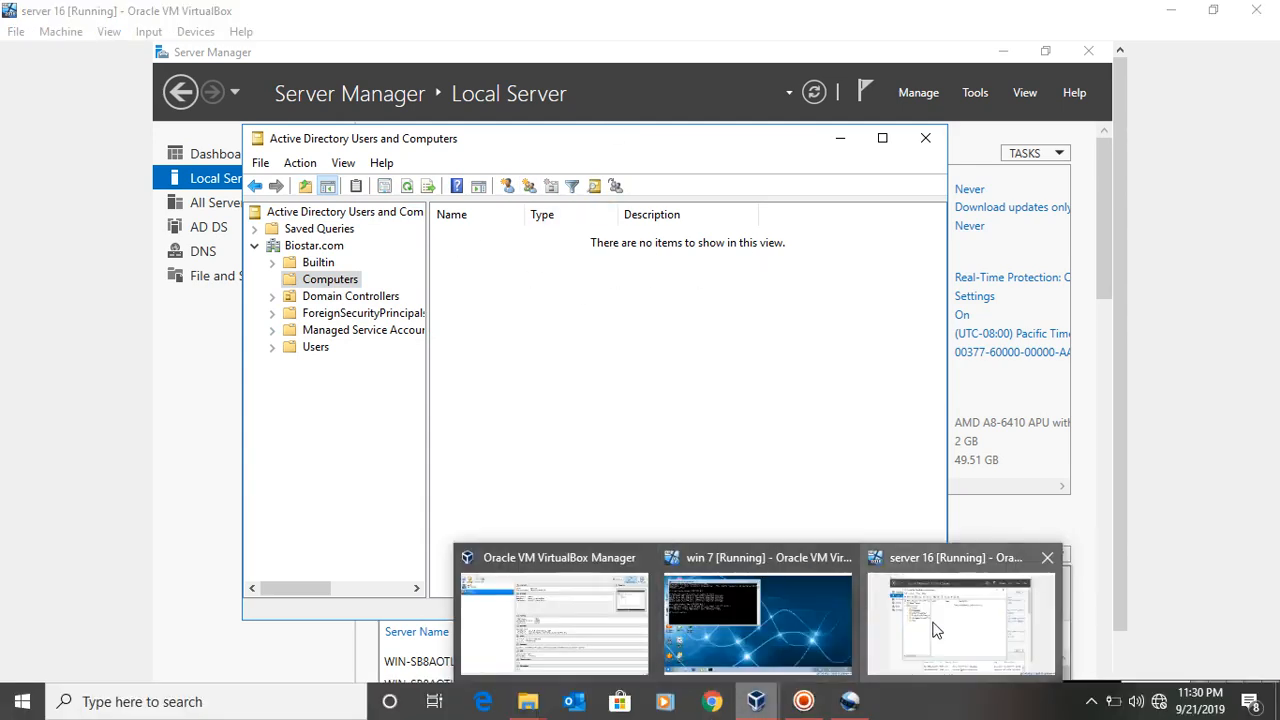
left_click(821, 628)
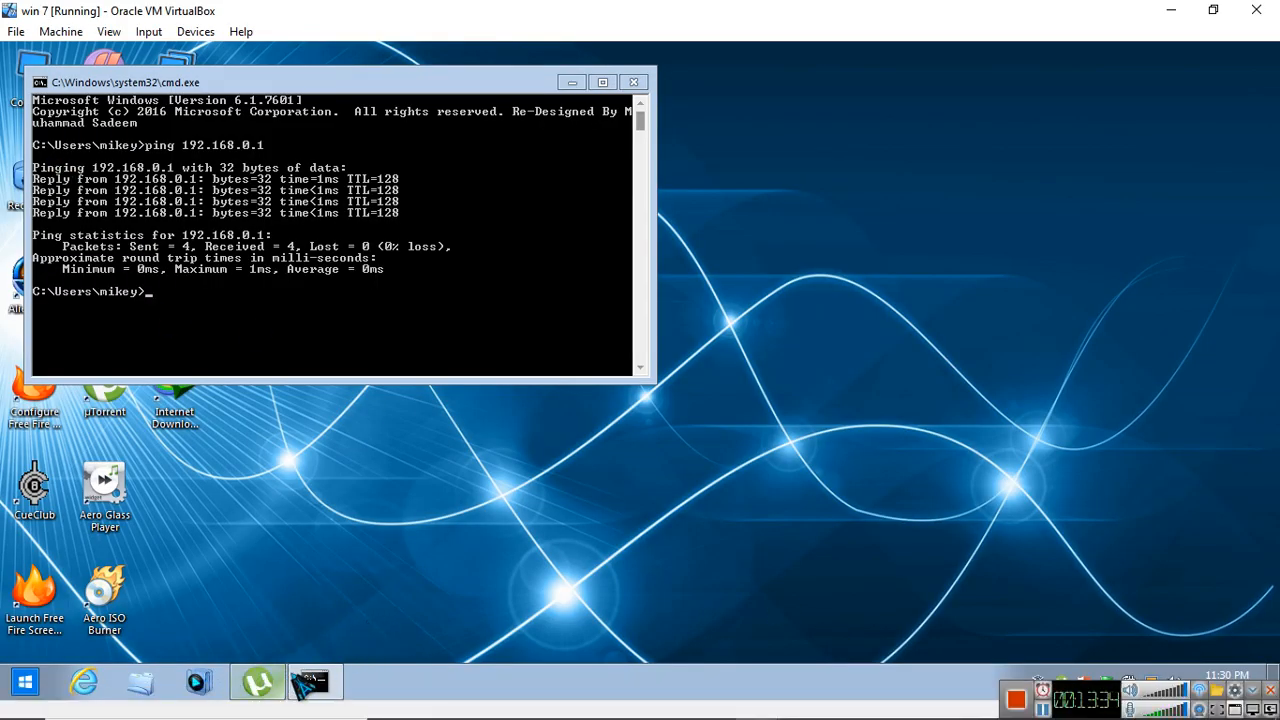
left_click(42, 678)
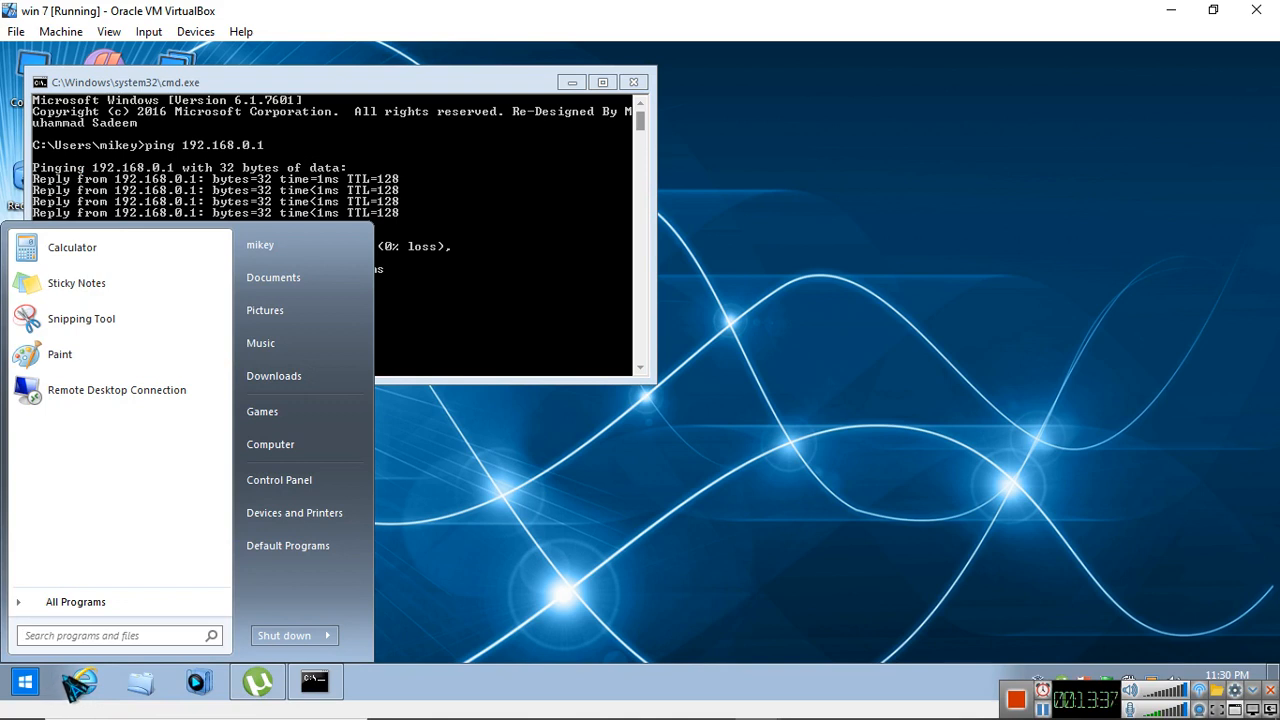
type("con")
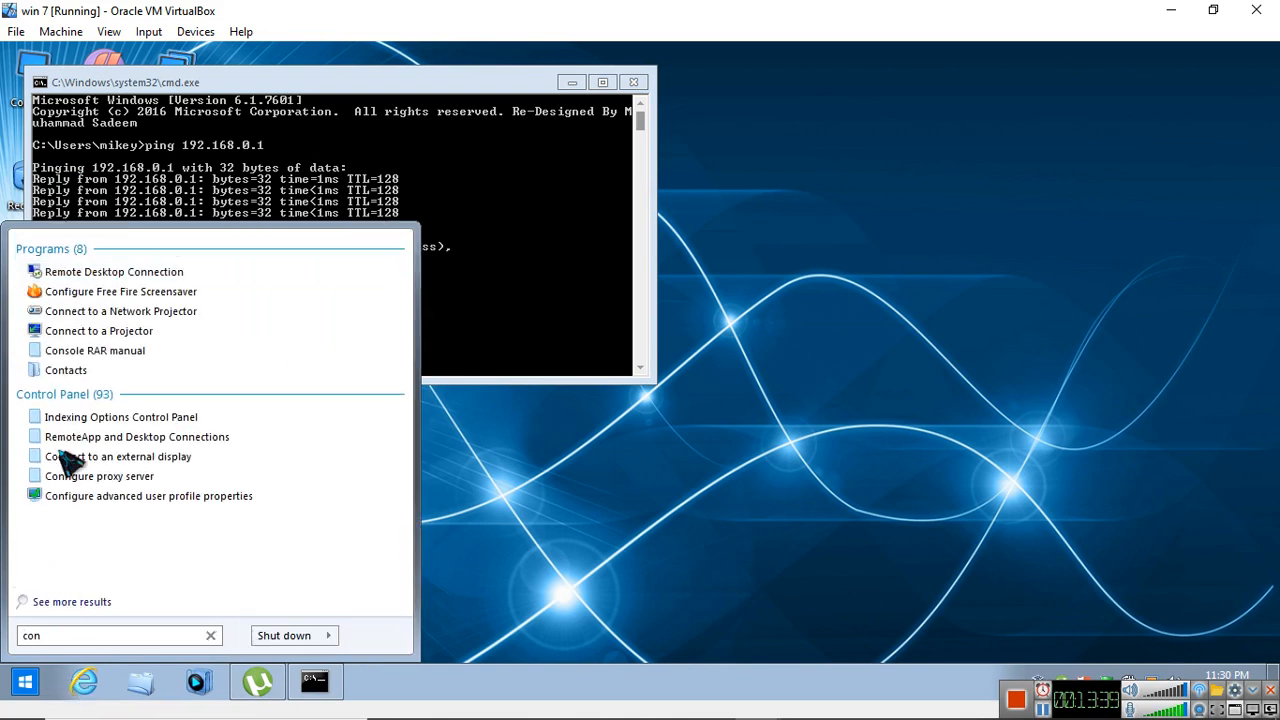
type("t")
left_click(96, 300)
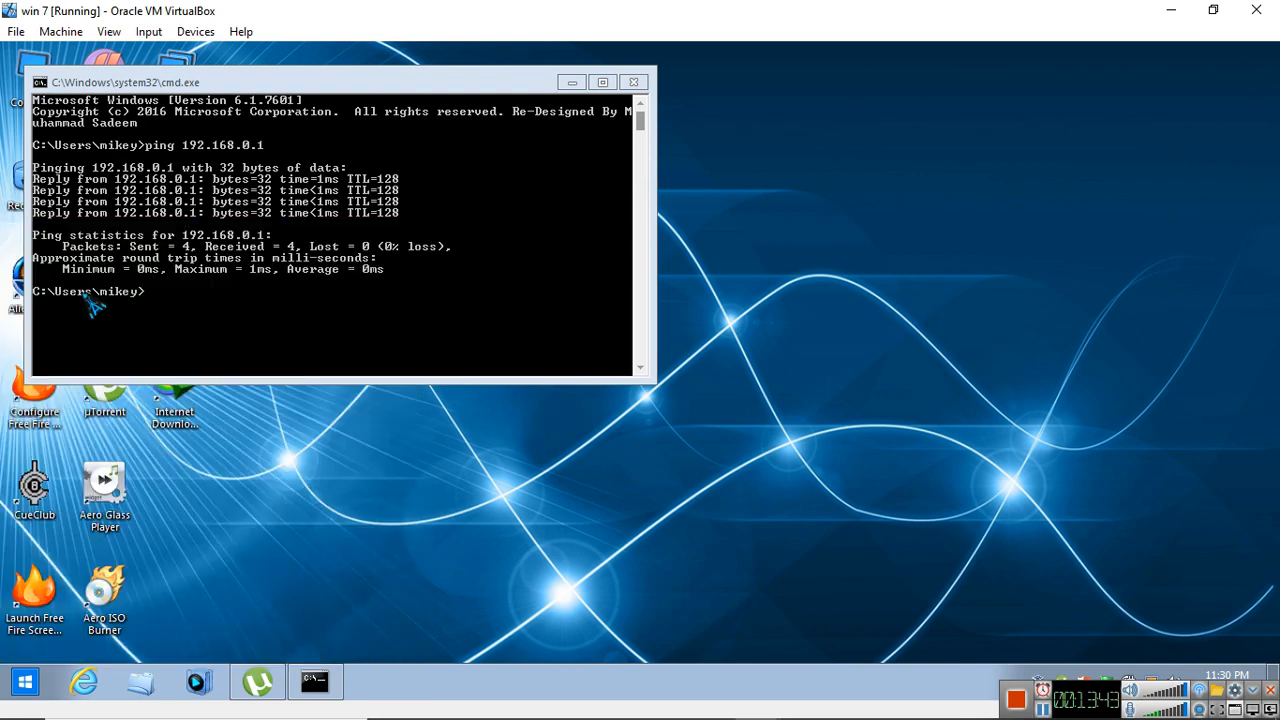
left_click(662, 205)
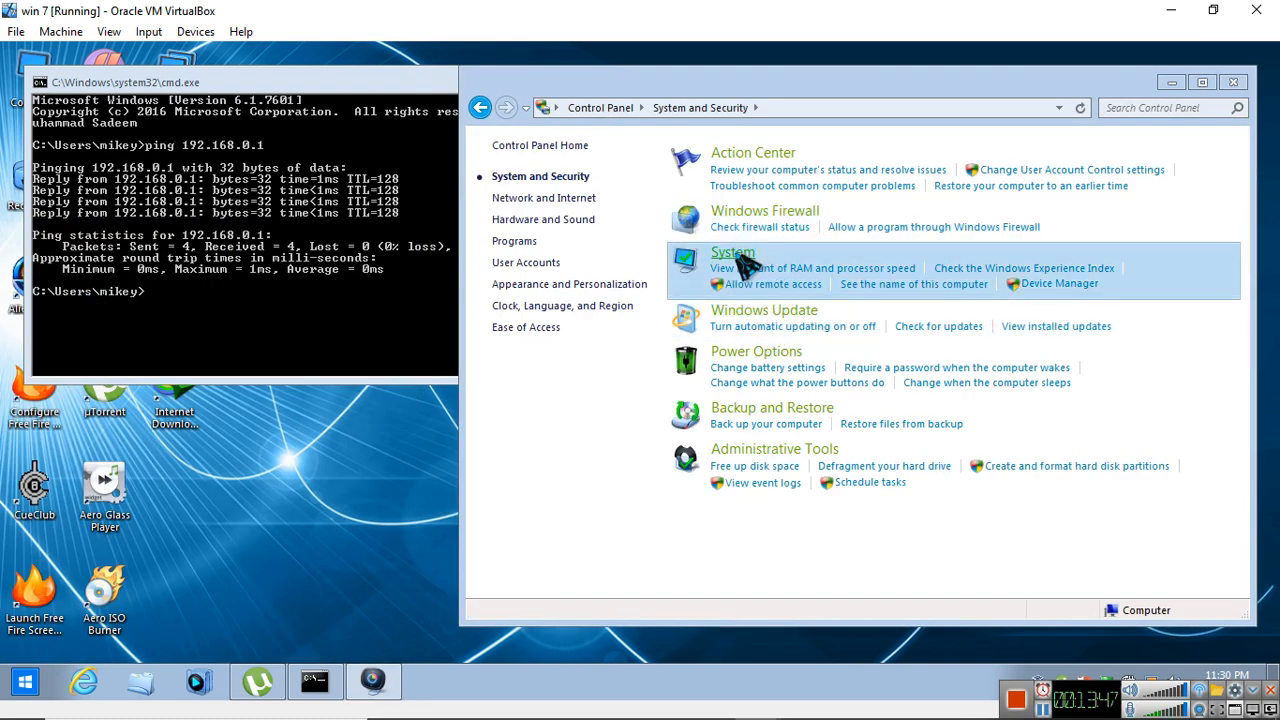
left_click(740, 254)
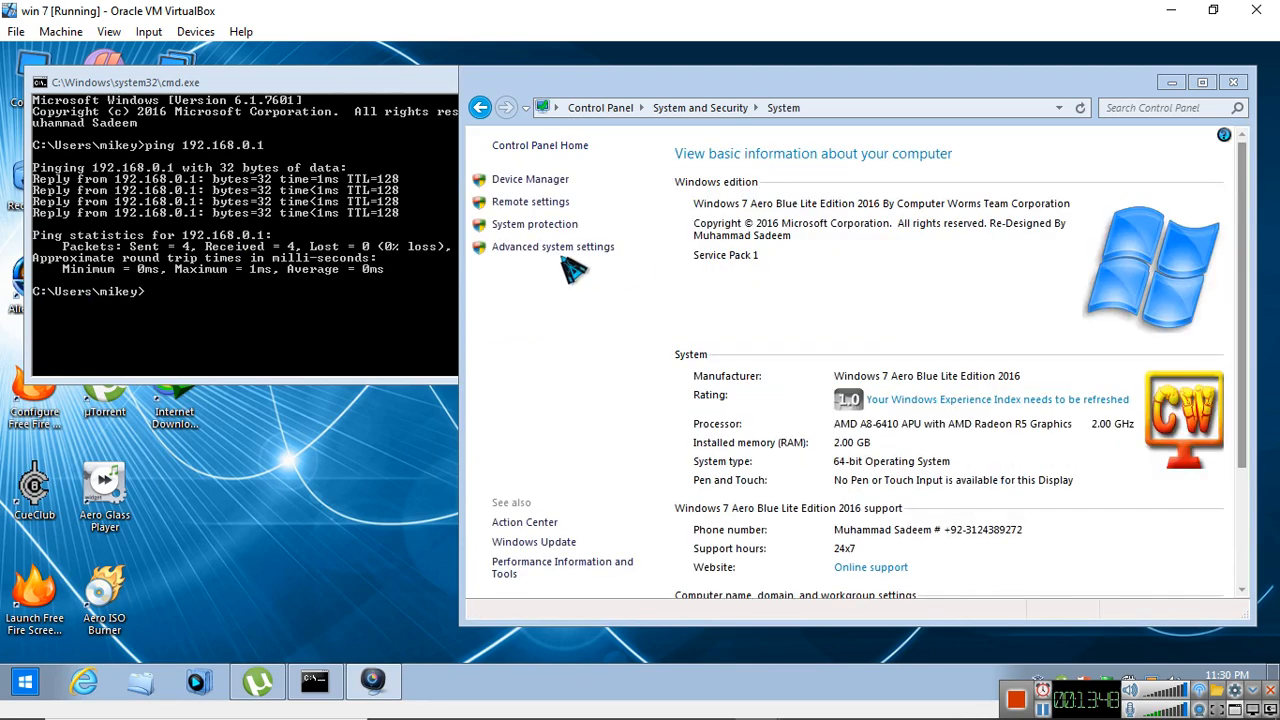
Open the advanced system settings and bring up the Computer Name/Domain Changes dialog
left_click(537, 248)
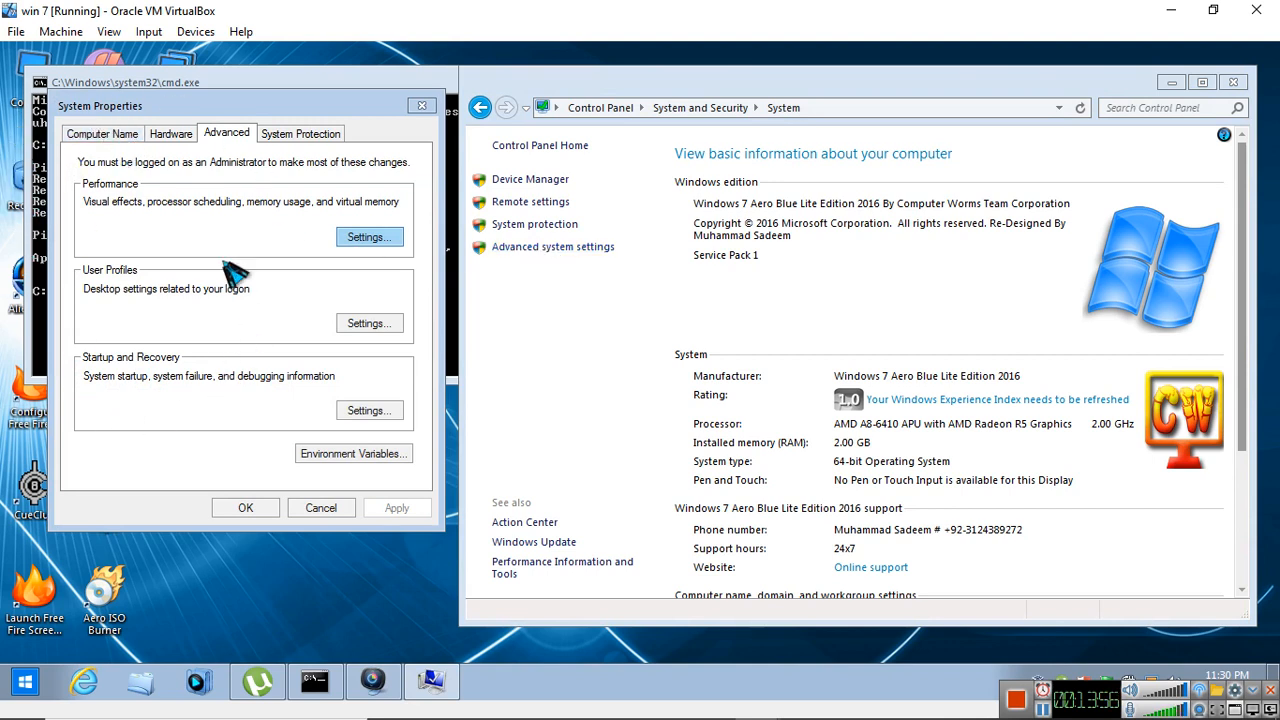
left_click(126, 135)
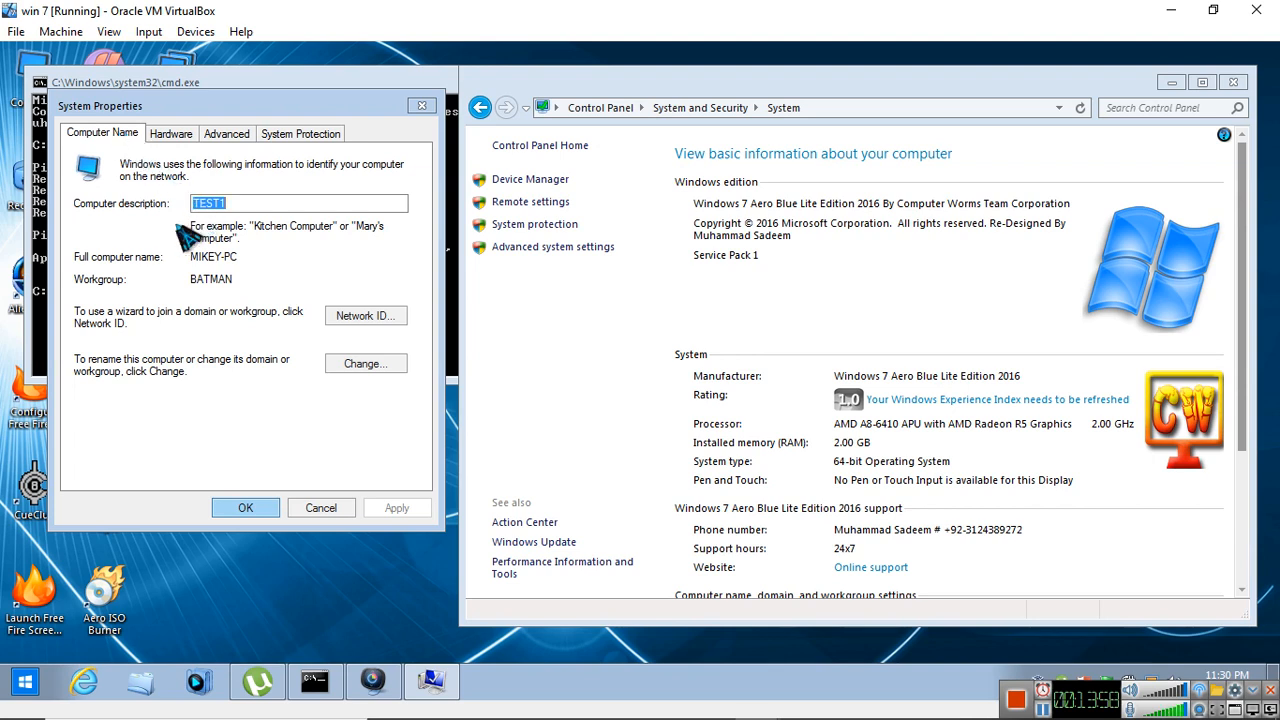
left_click(360, 366)
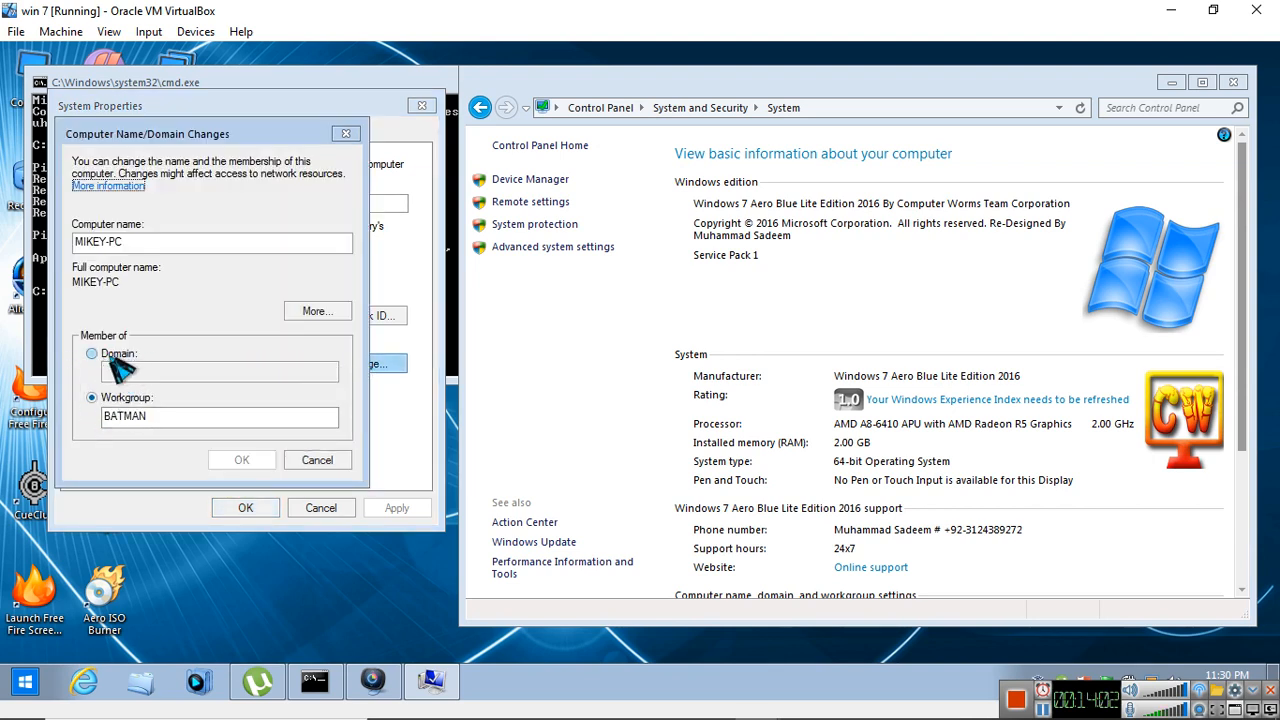
Change the client's membership from workgroup to the domain Biostar.com and submit the change
left_click(112, 362)
left_click(118, 371)
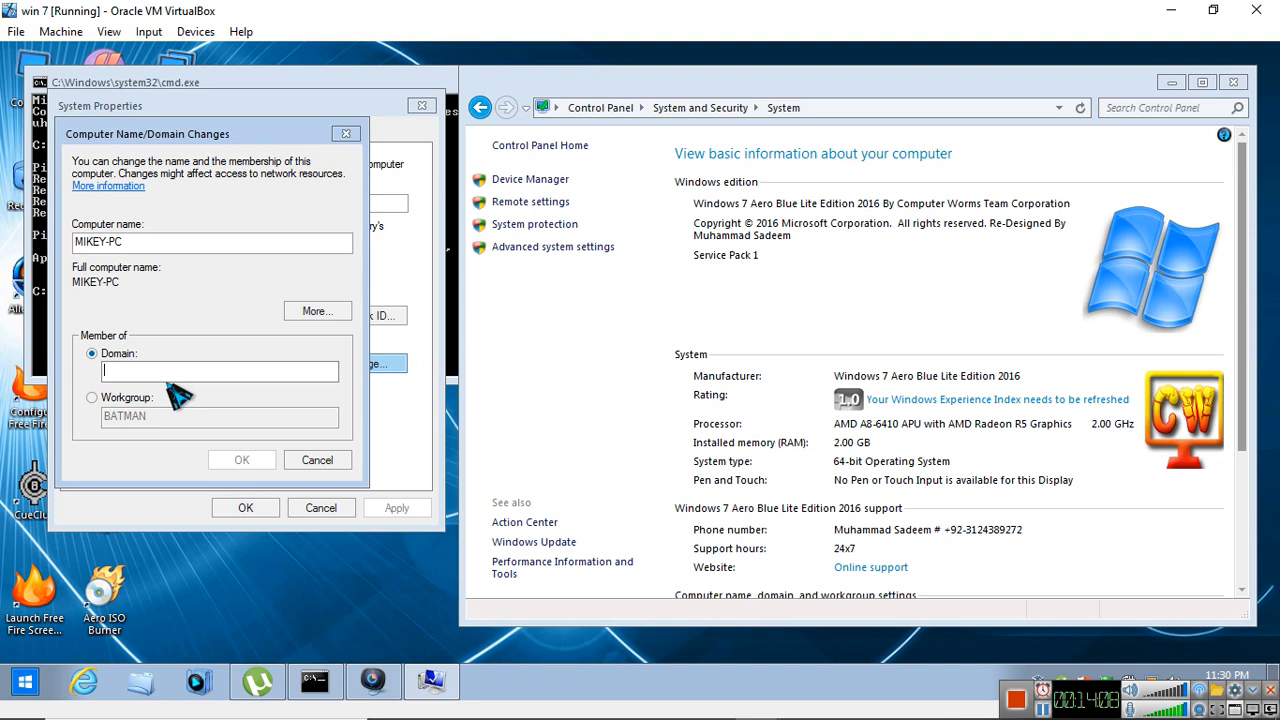
type("Biostar.com")
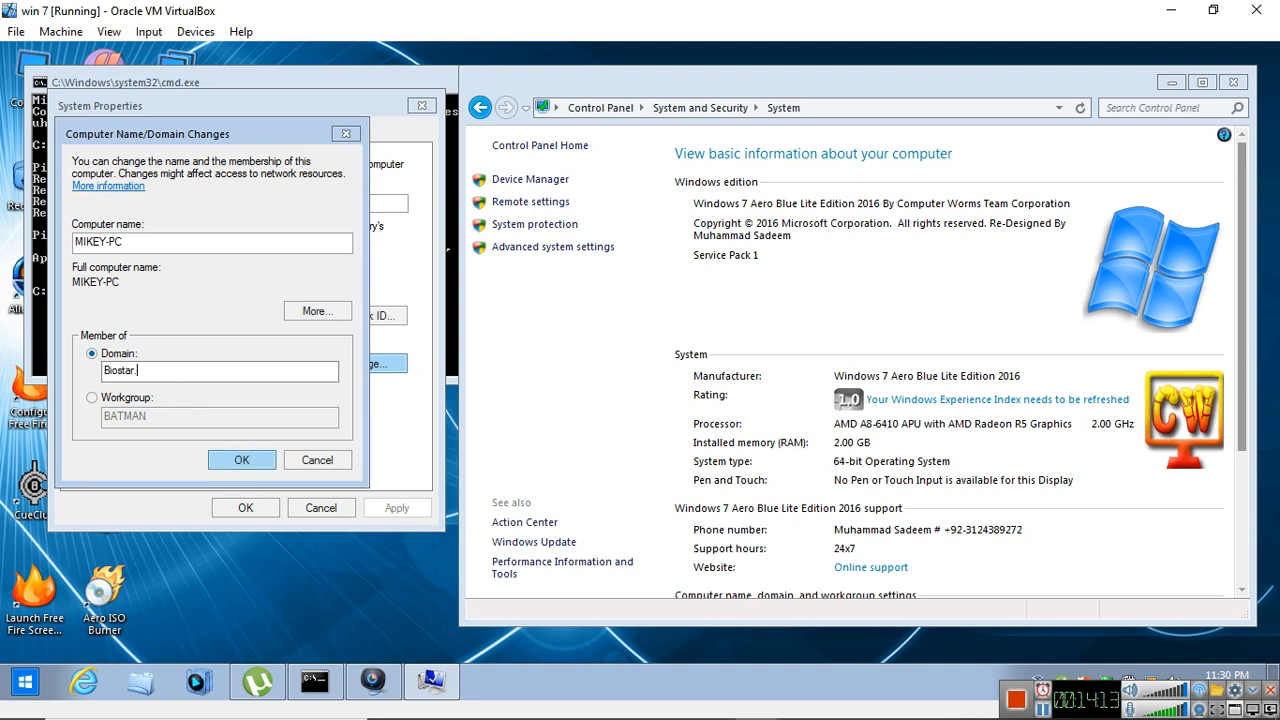
left_click(248, 460)
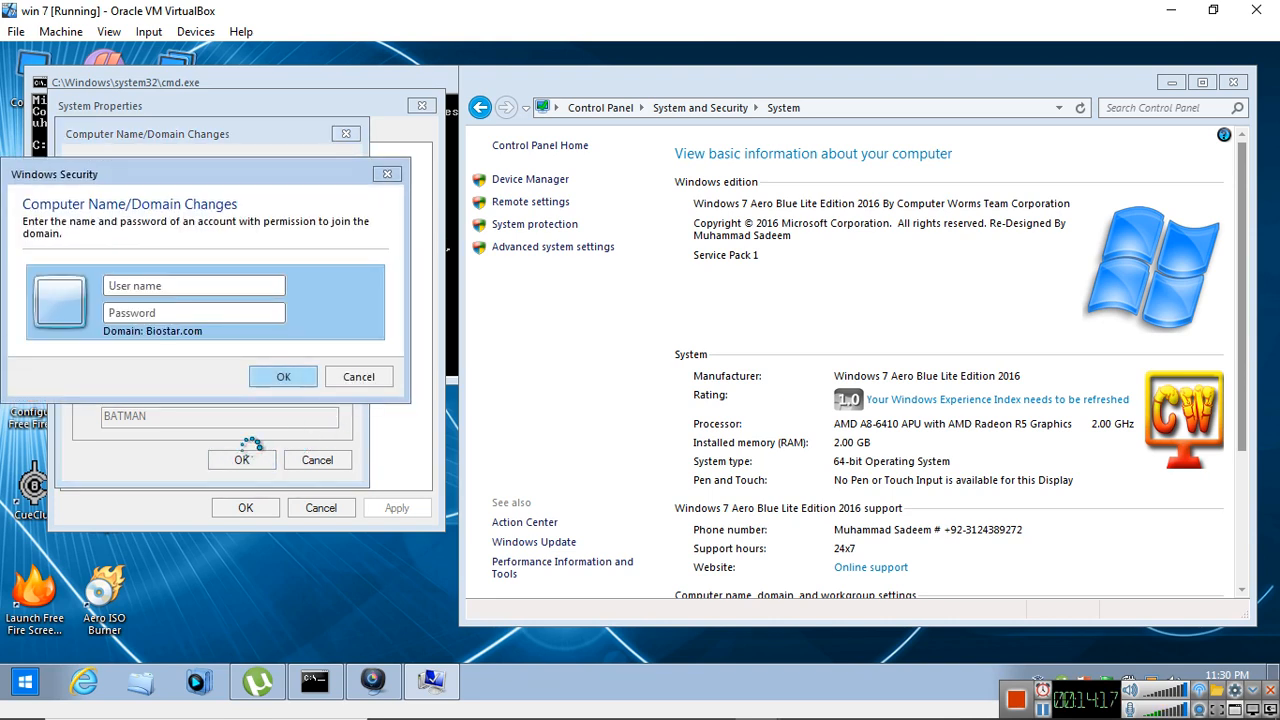
Authorize the domain join with the user name Administrator and the domain account's password
left_click_drag(162, 168, 210, 169)
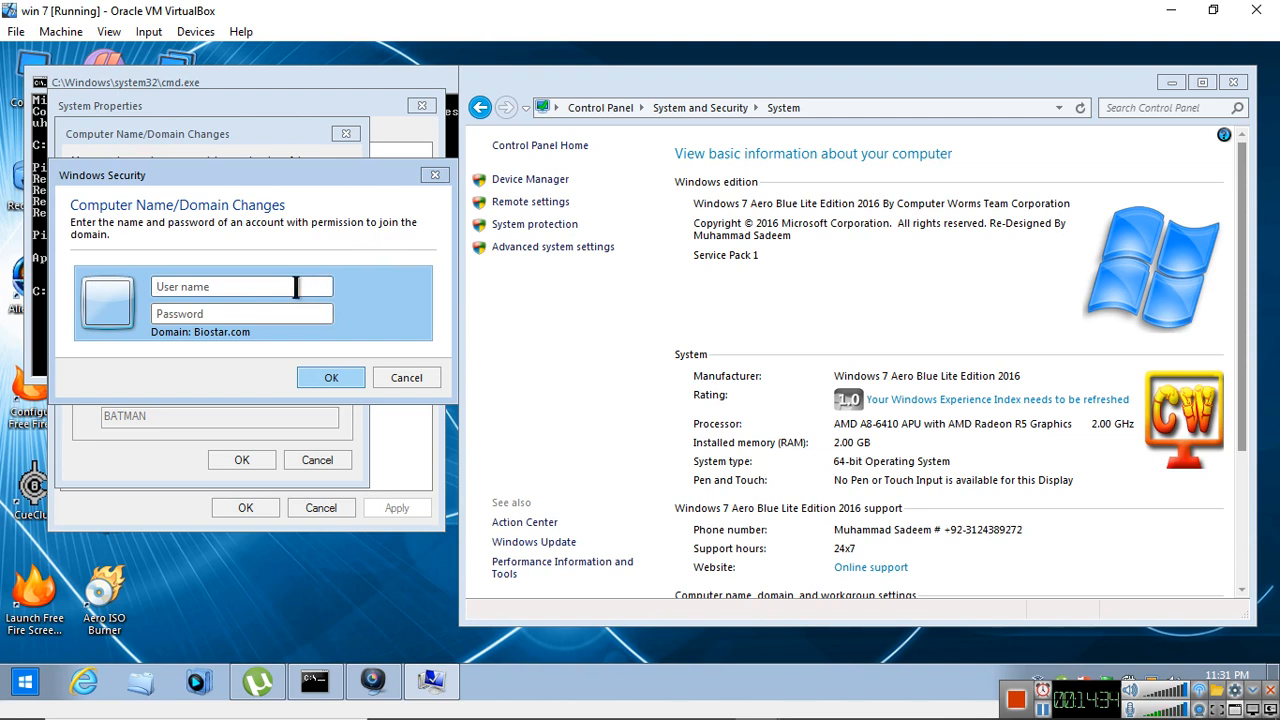
type("Administrator")
left_click(197, 313)
type("P")
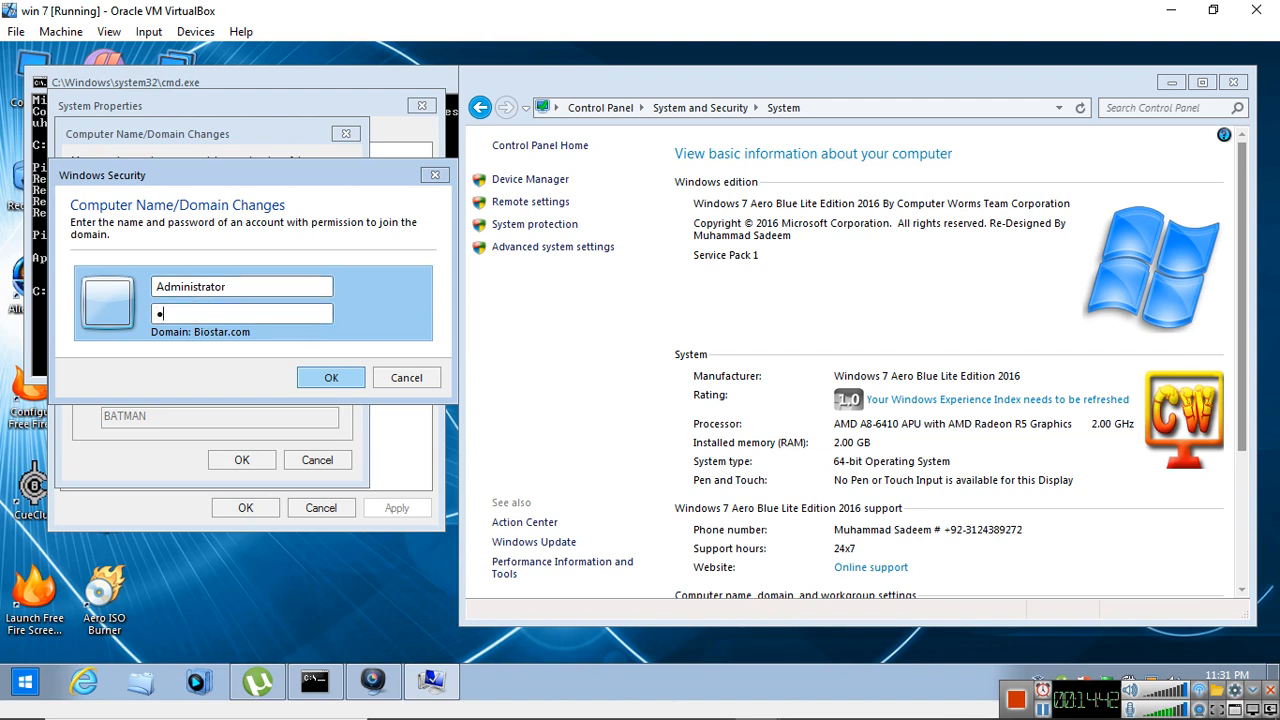
type("●●●●●●●")
key("Return")
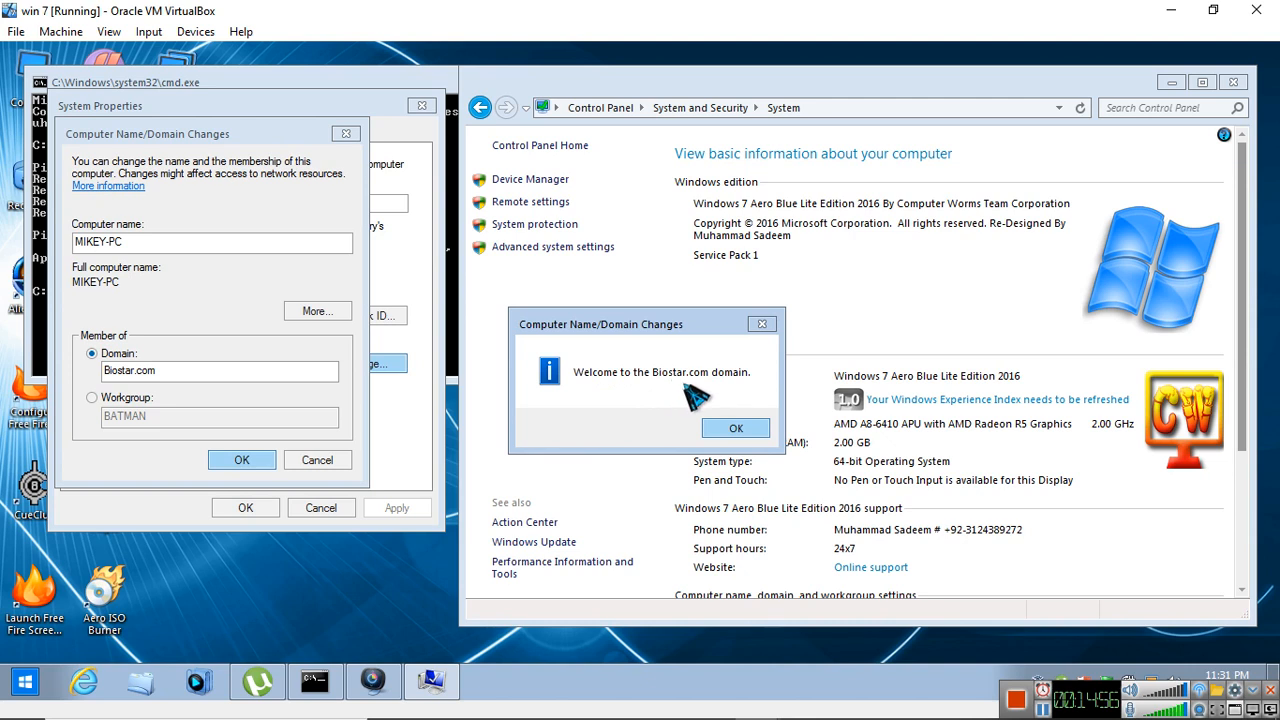
Acknowledge the domain welcome and restart notices, close System Properties, and restart the client immediately
left_click(737, 425)
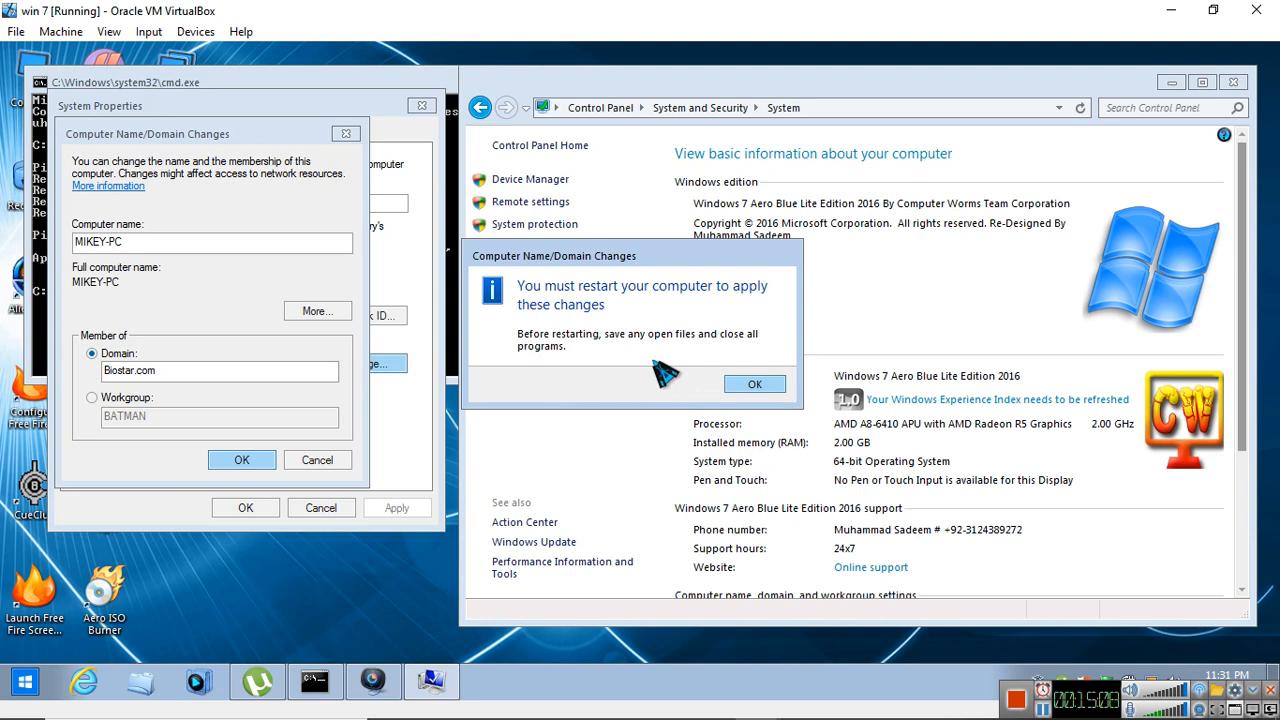
left_click(755, 385)
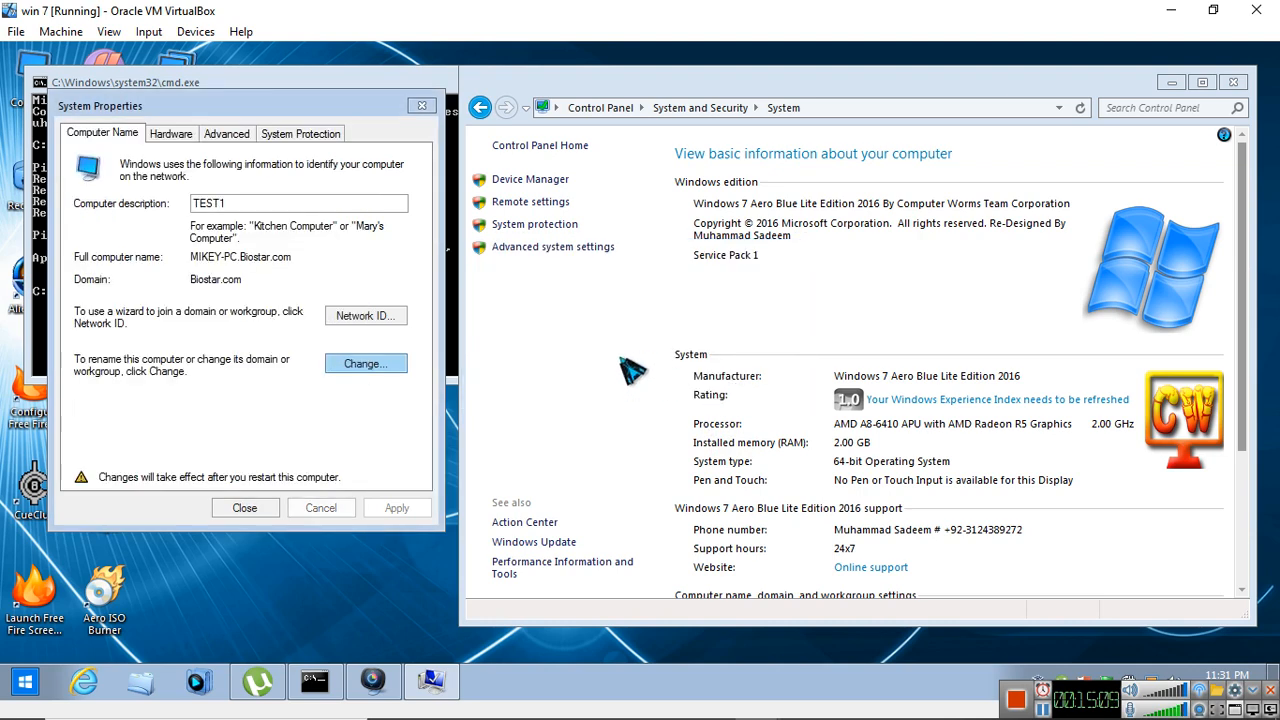
left_click(260, 507)
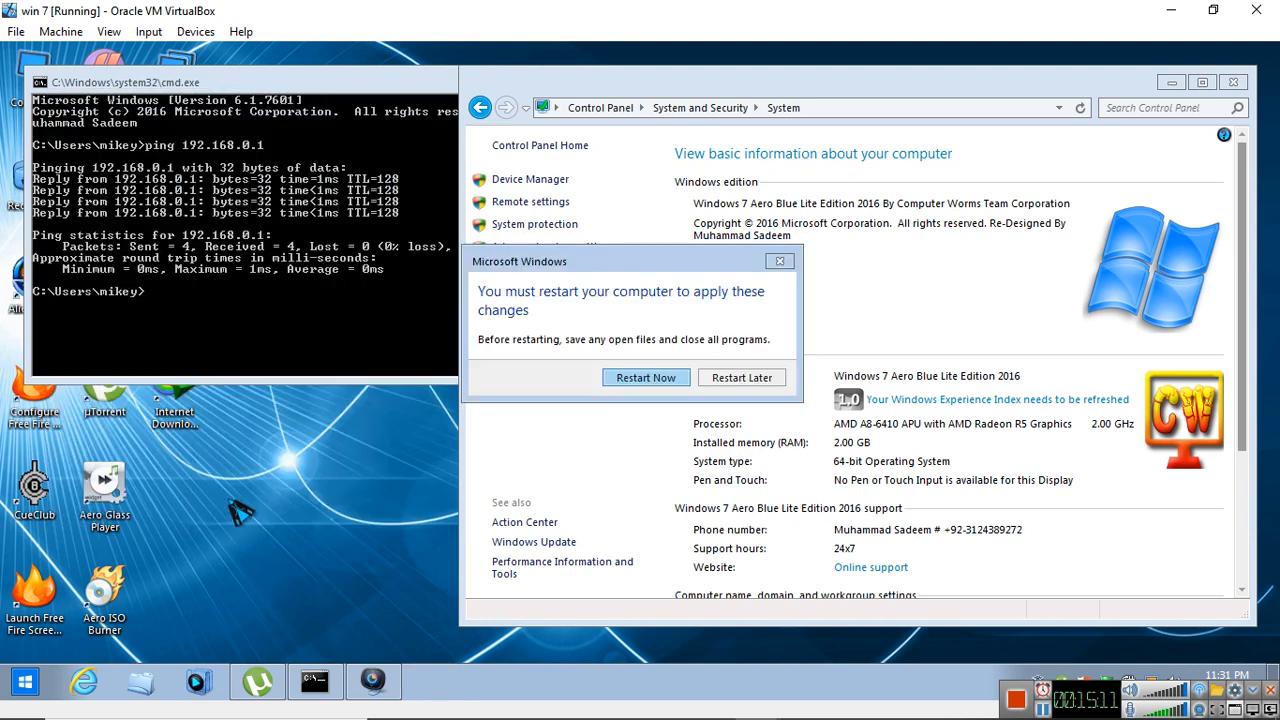
left_click(661, 378)
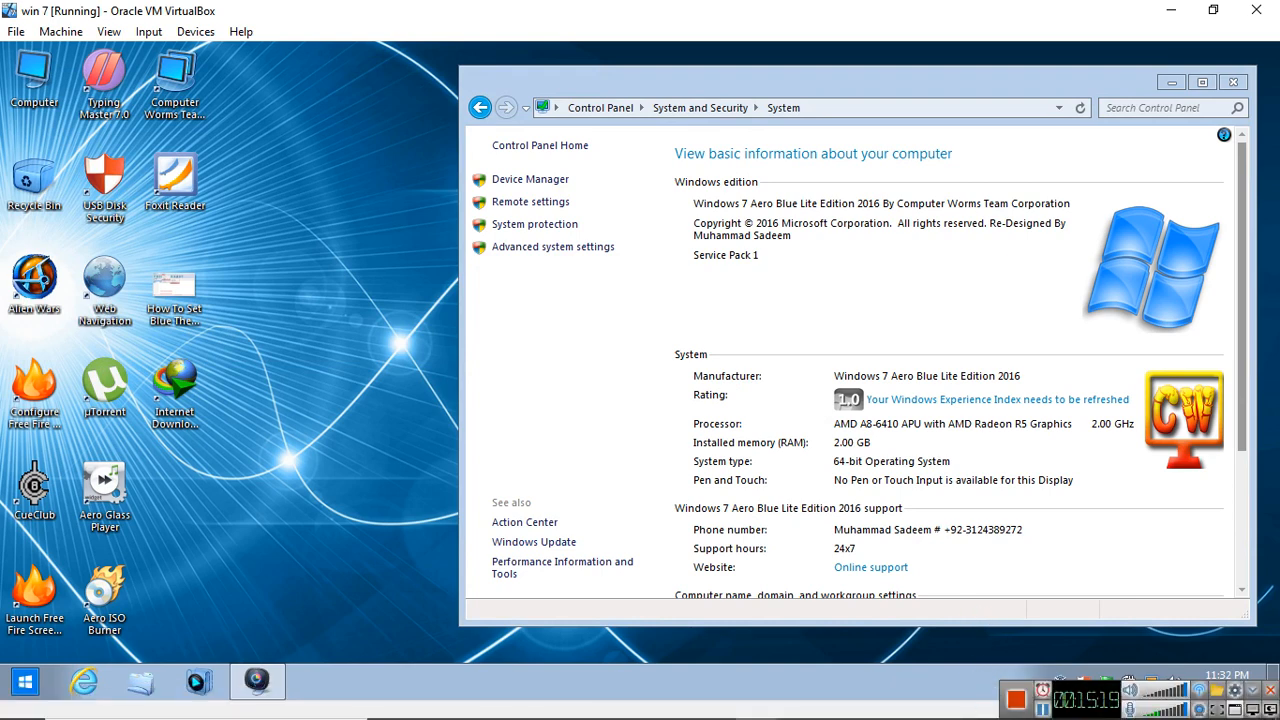
left_click(1043, 710)
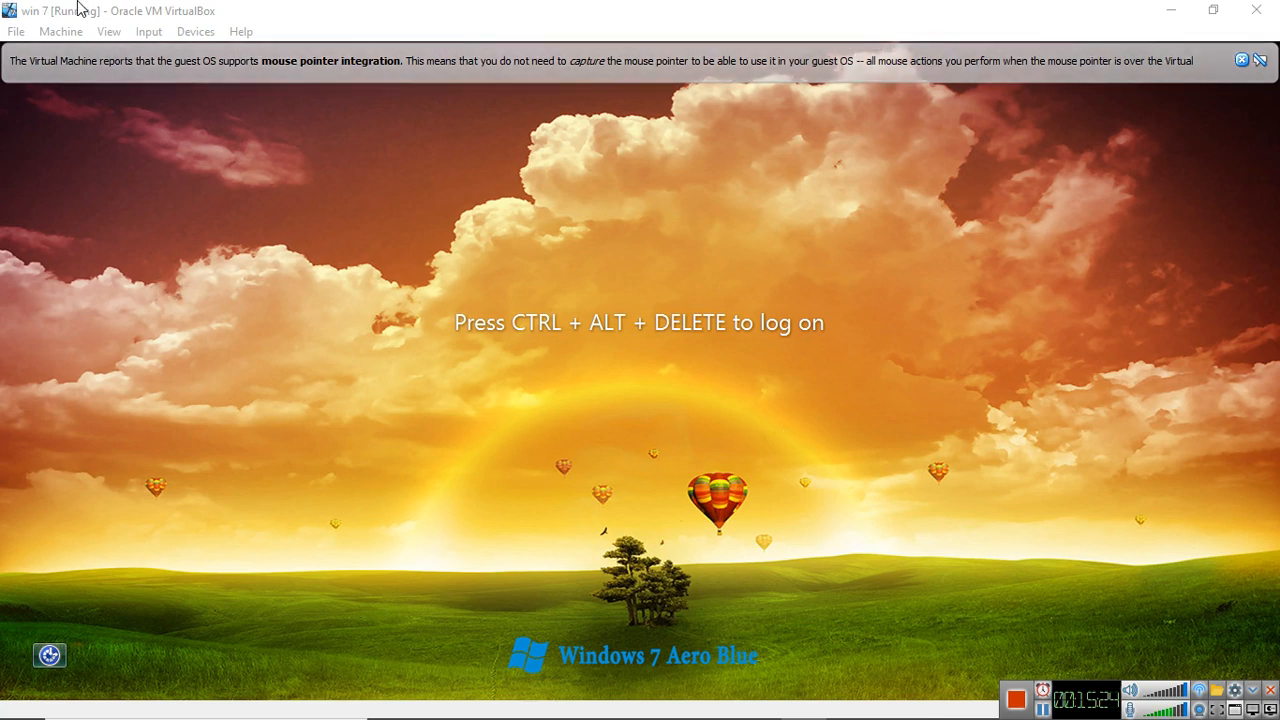
Send Ctrl-Alt-Del to the win 7 guest and switch to the logon form for another user
left_click(161, 34)
mouse_move(173, 46)
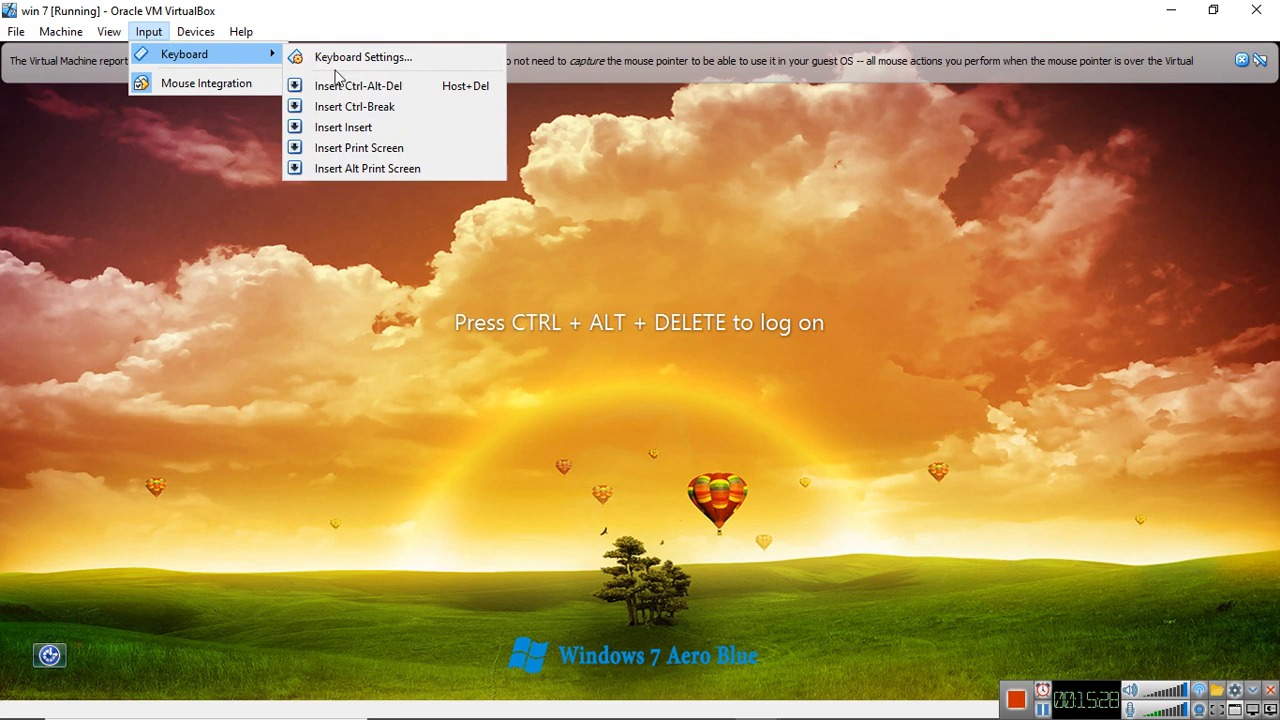
left_click(342, 86)
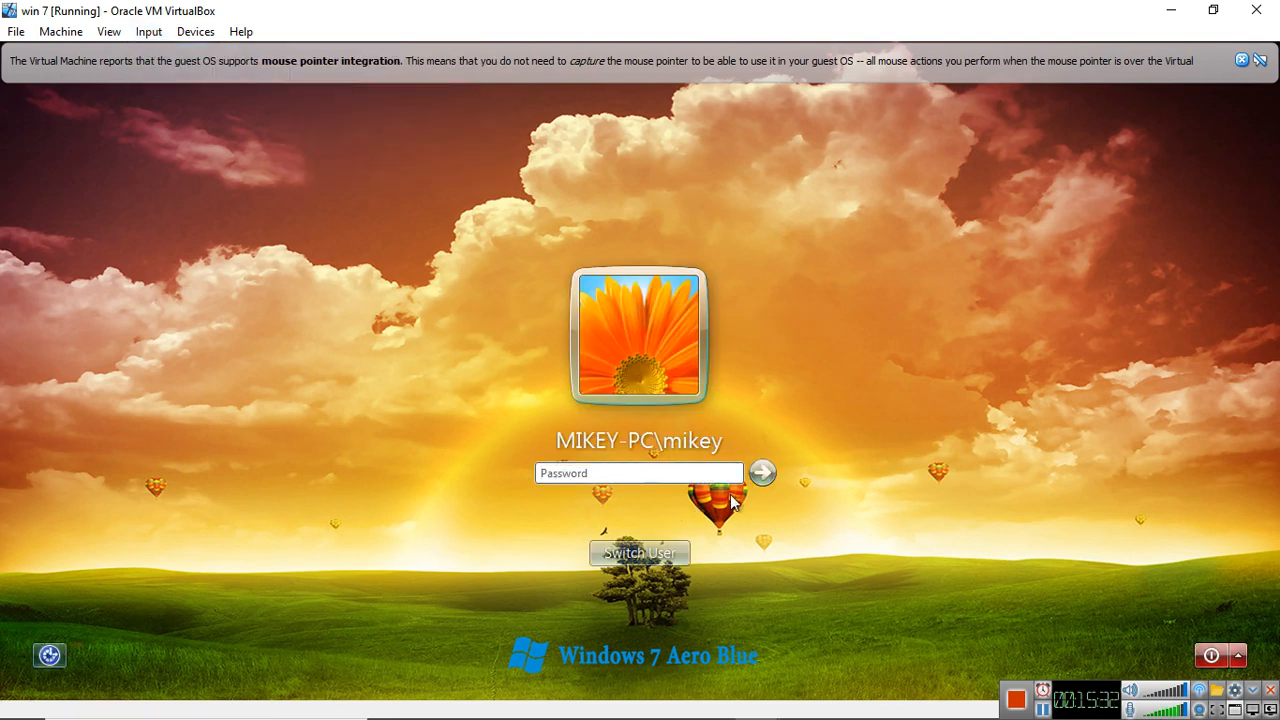
left_click(624, 566)
left_click(735, 445)
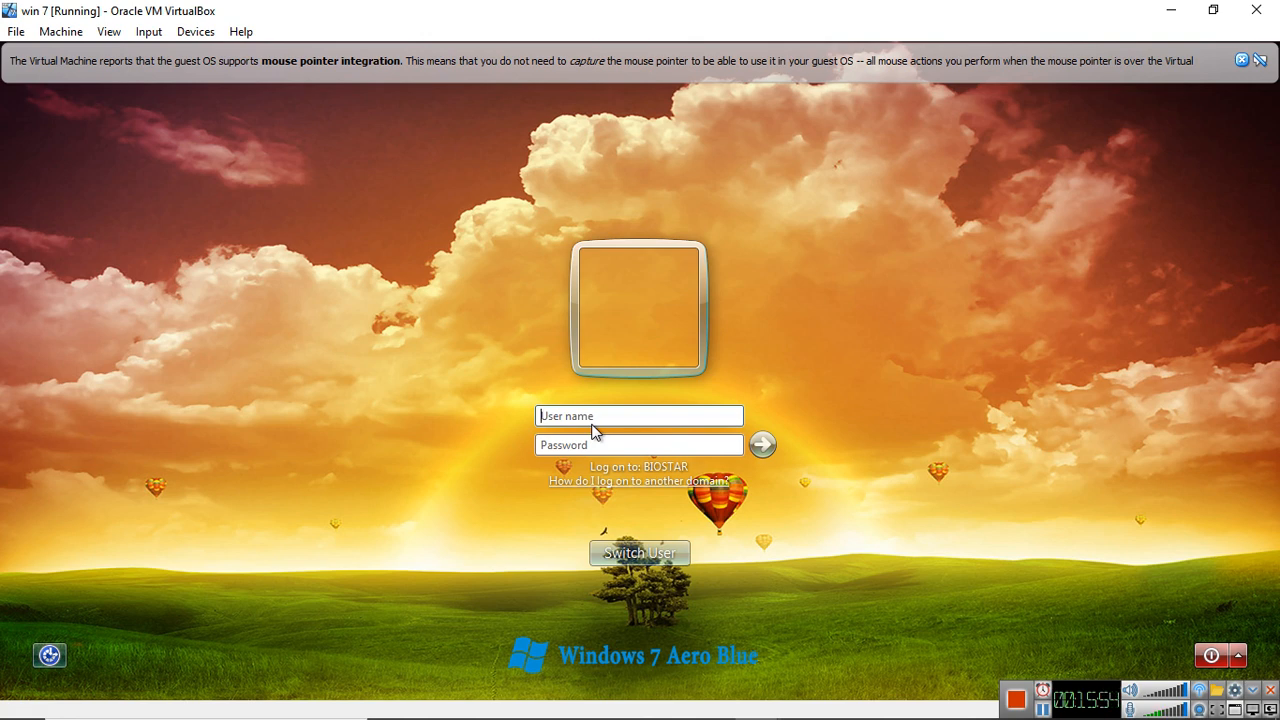
Try to log on as WIN-SB8A0TL0TF3\Administrator with the account password, and dismiss the logon message
type("WIN")
key("BackSpace")
type("B")
type("TL0T")
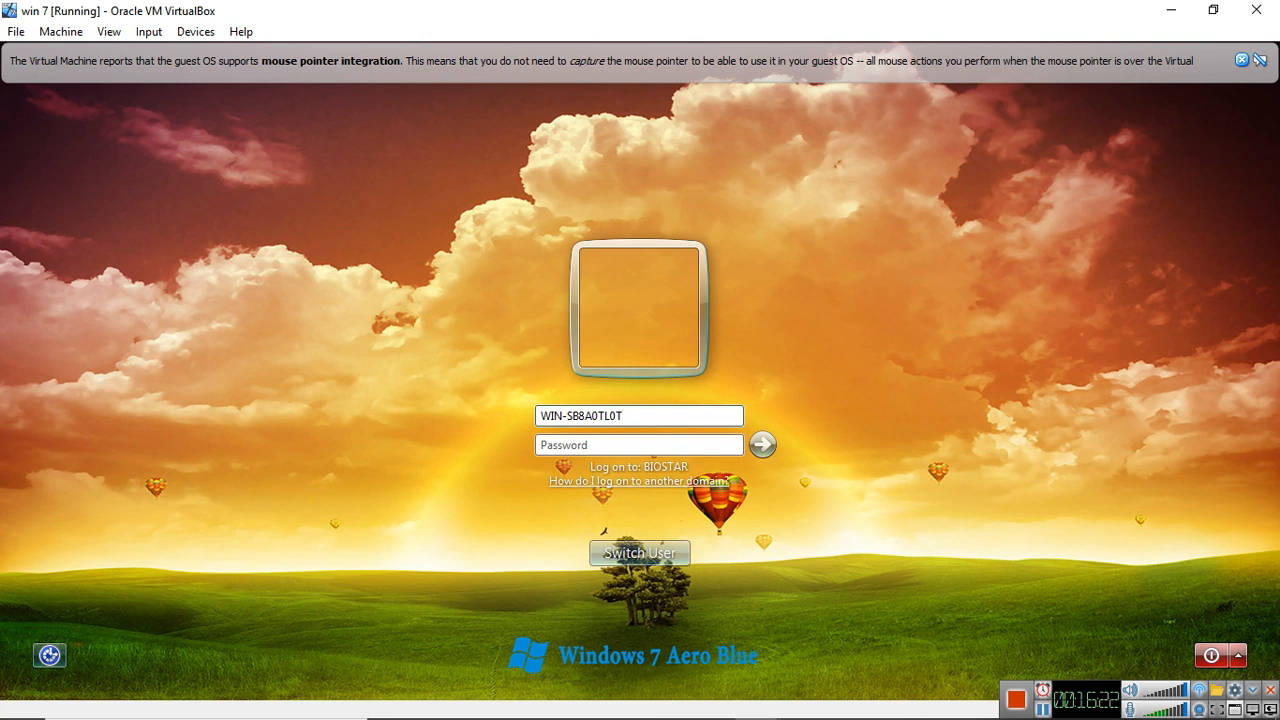
type("F3\\")
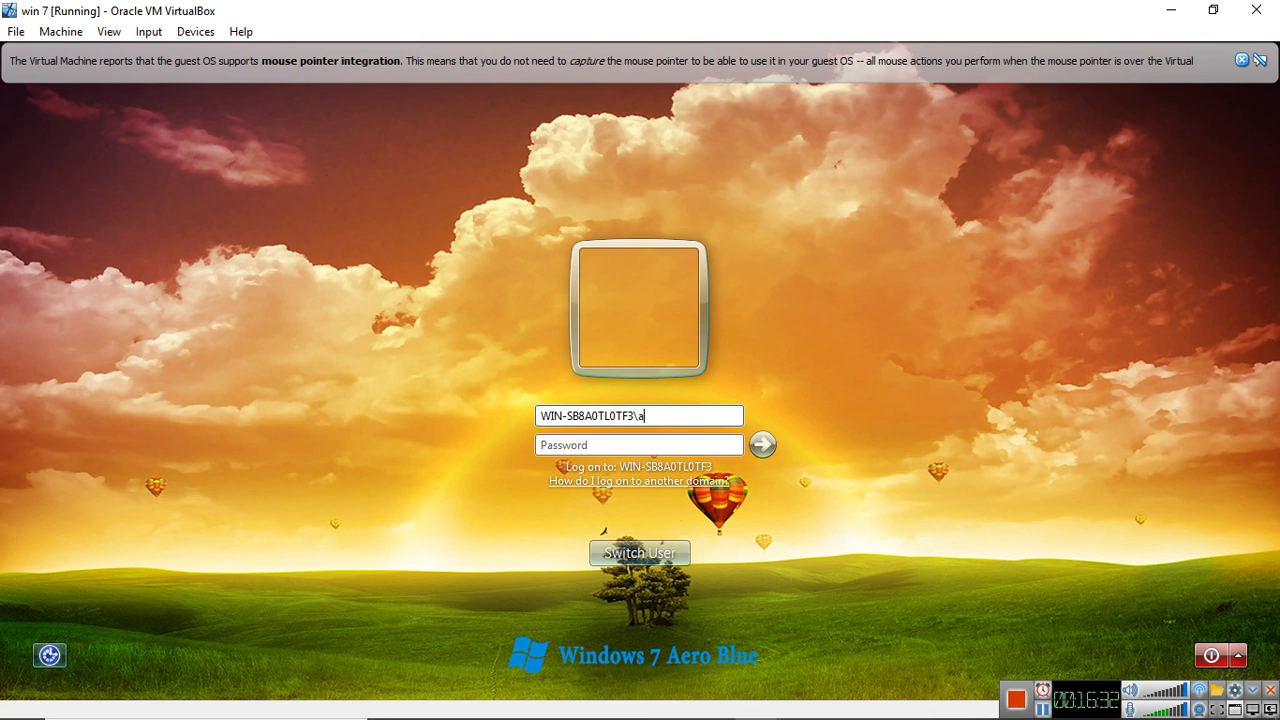
type("AD")
key("BackSpace")
type("dministrato")
left_click(607, 443)
type("••••••••")
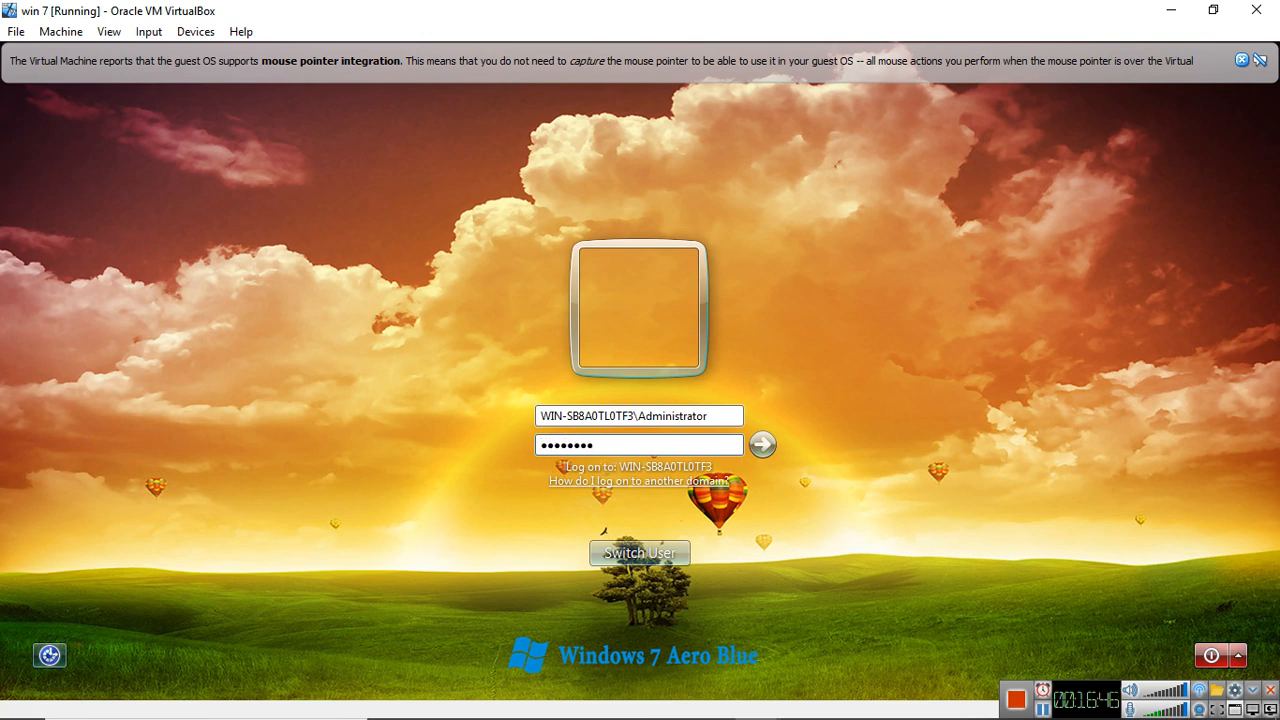
key("Return")
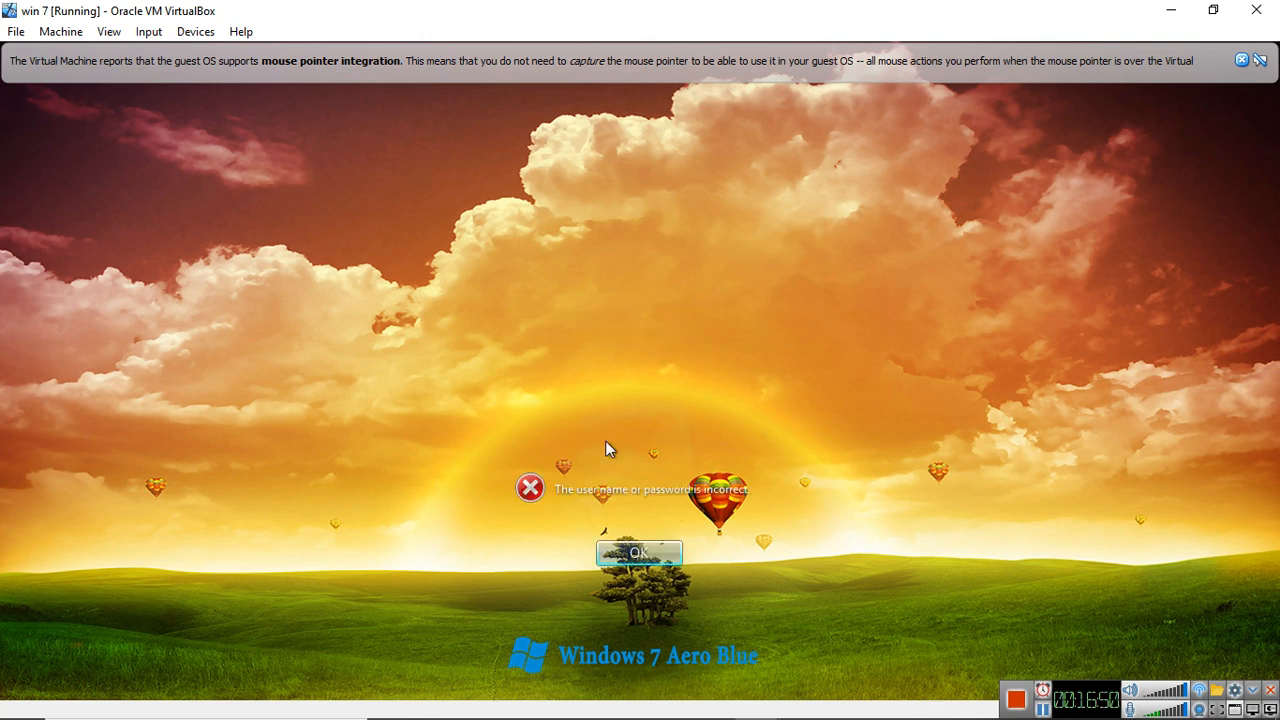
left_click(664, 553)
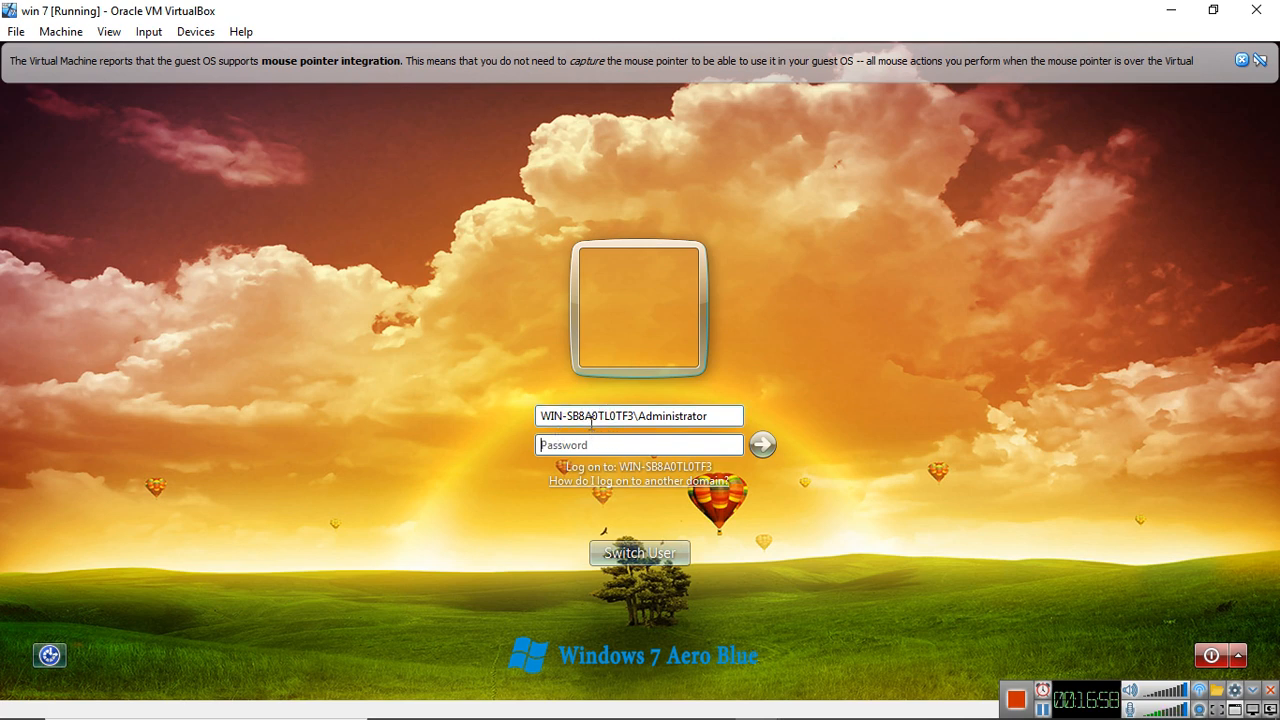
Retry the WIN-SB8A0TL0TF3\Administrator logon by re-entering the account password
left_click(666, 445)
left_click(654, 445)
type("••••••••")
key("Return")
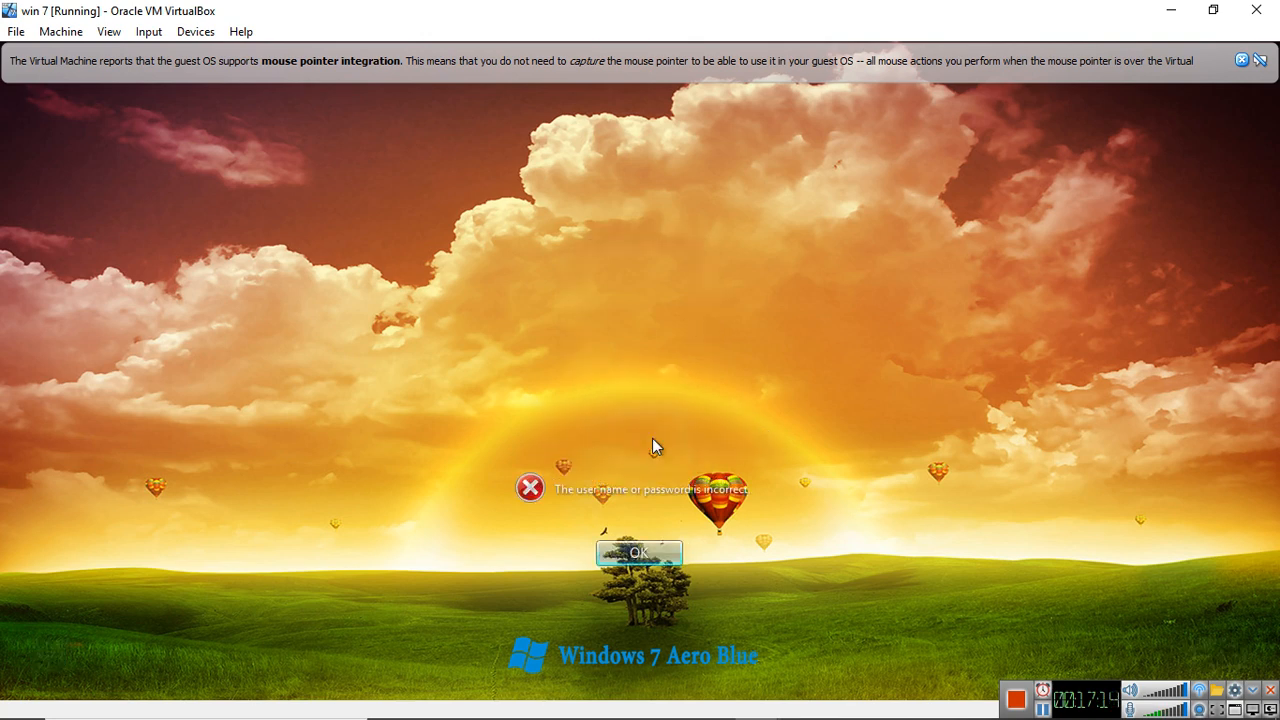
key("Return")
Remove the computer name prefix from the user name and try to log on as Administrator with the account password
left_click_drag(639, 417, 479, 428)
key("BackSpace")
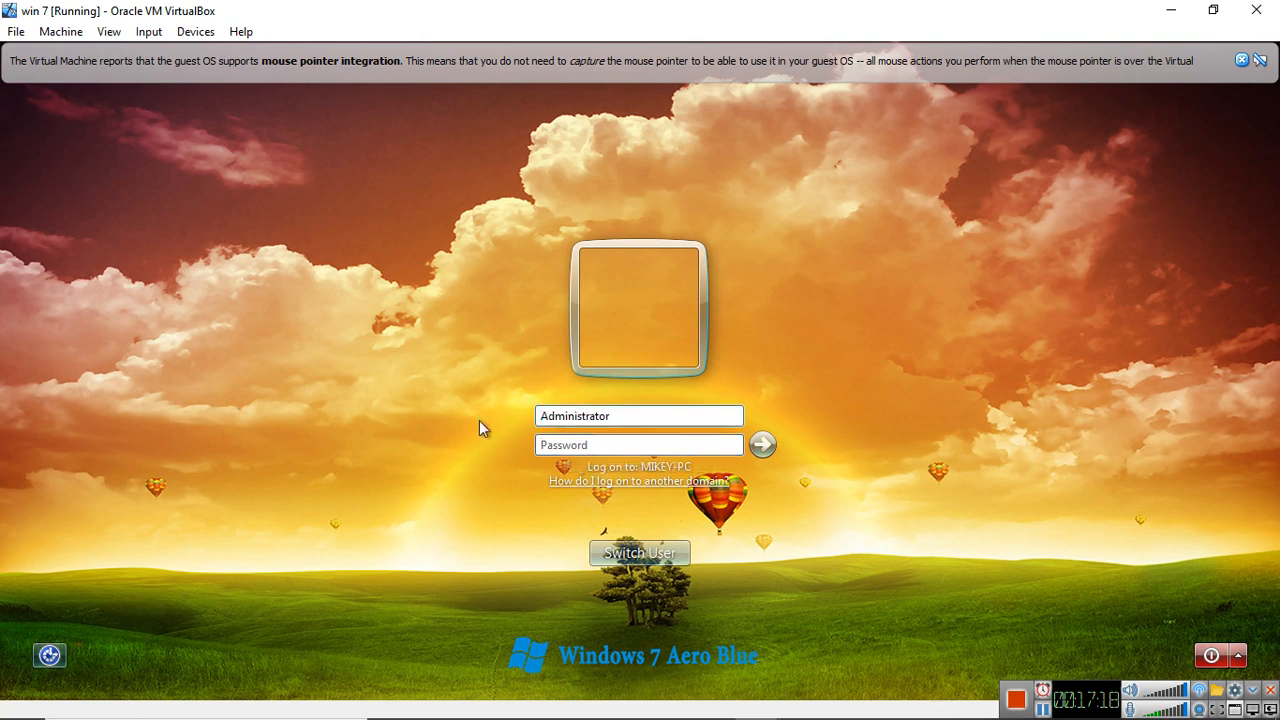
left_click(573, 445)
type("123456")
key("Return")
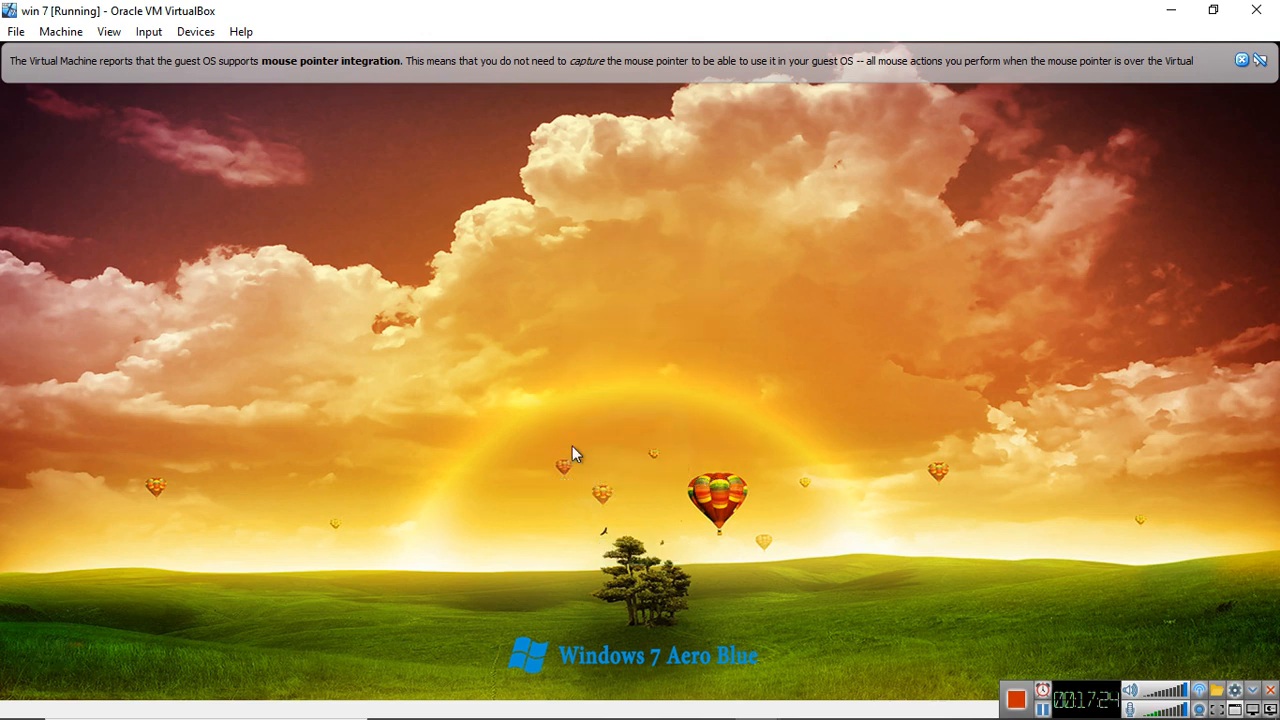
key("Return")
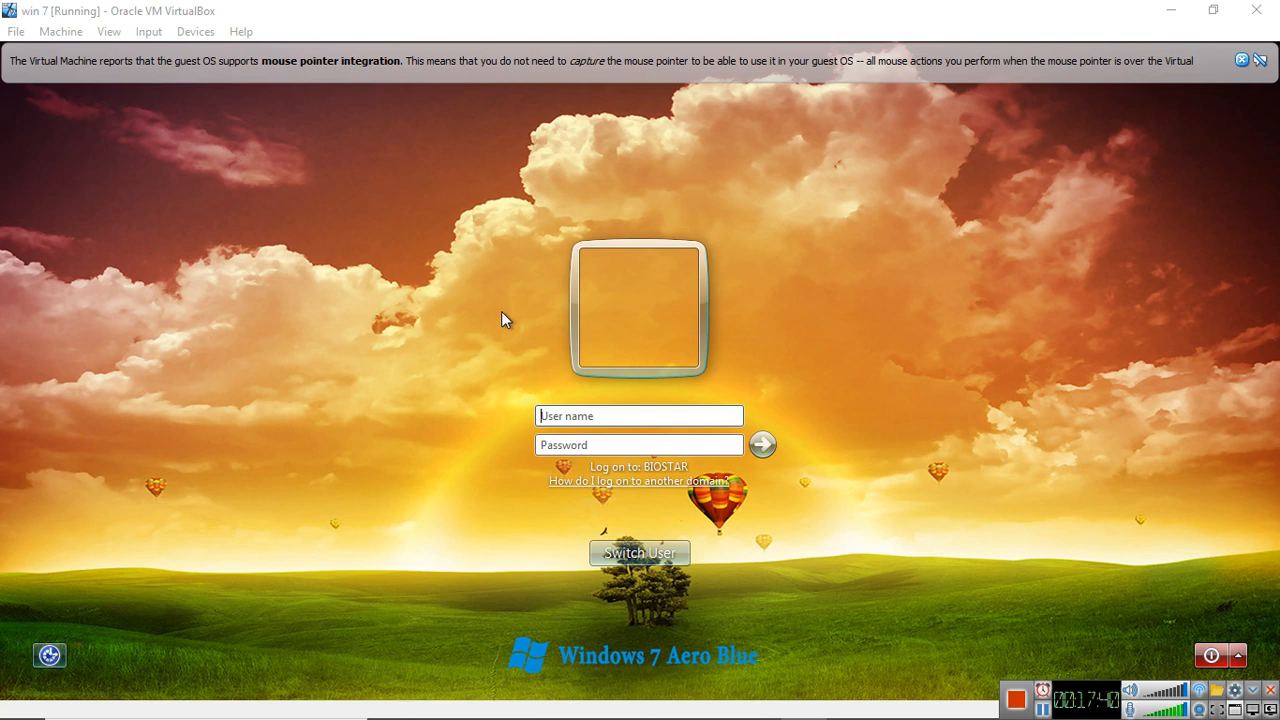
Log on to the domain as Biostar\Administrator with the domain account's password
left_click(566, 412)
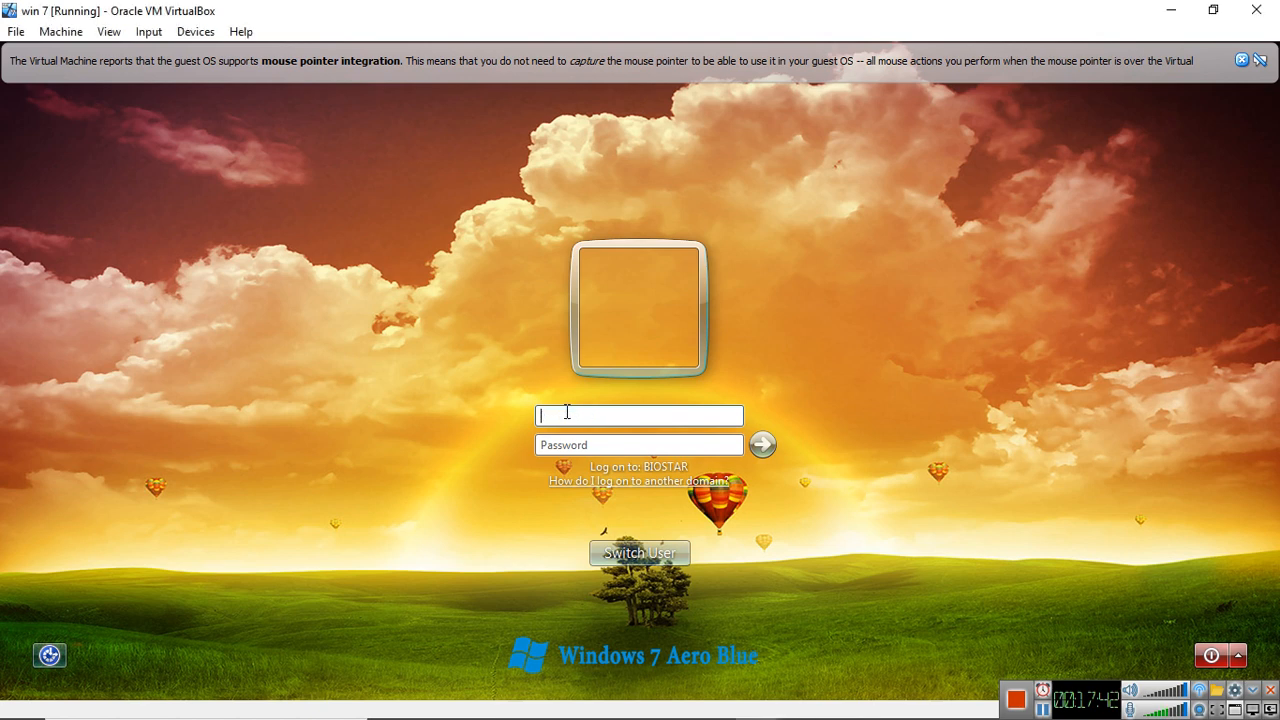
type("B")
type("\\")
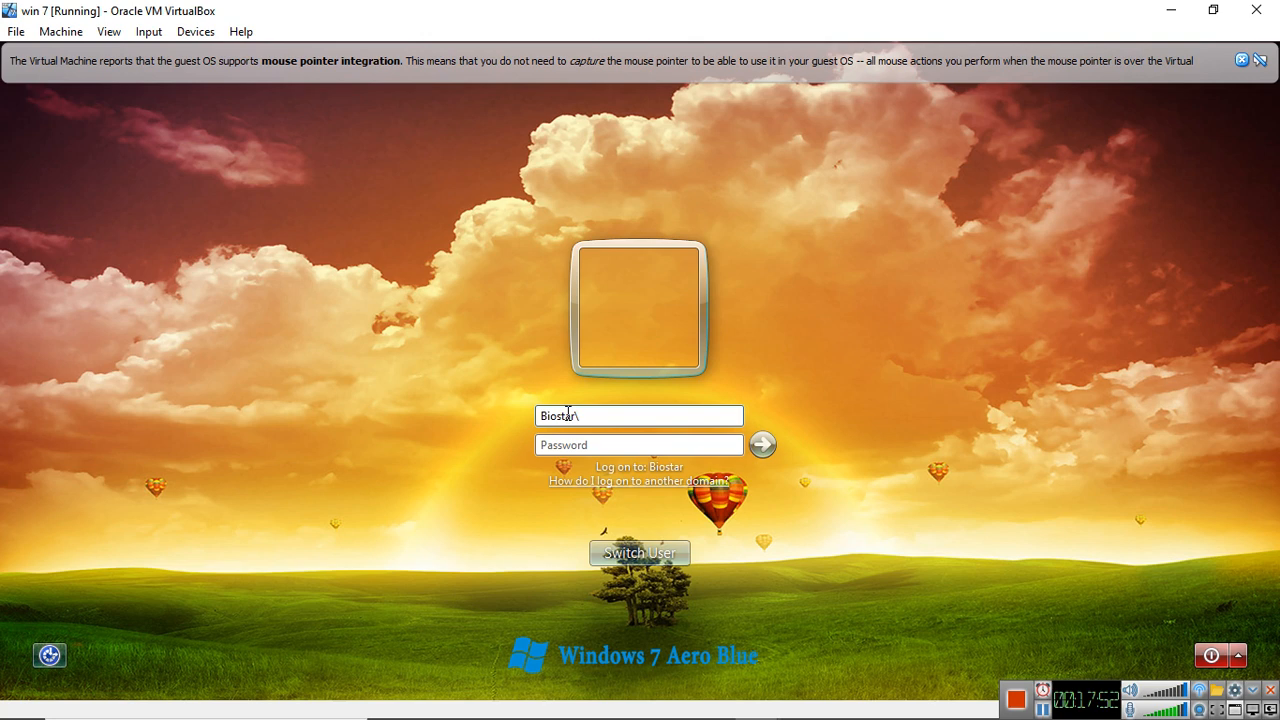
type("Administrator")
left_click(636, 444)
type("••••••")
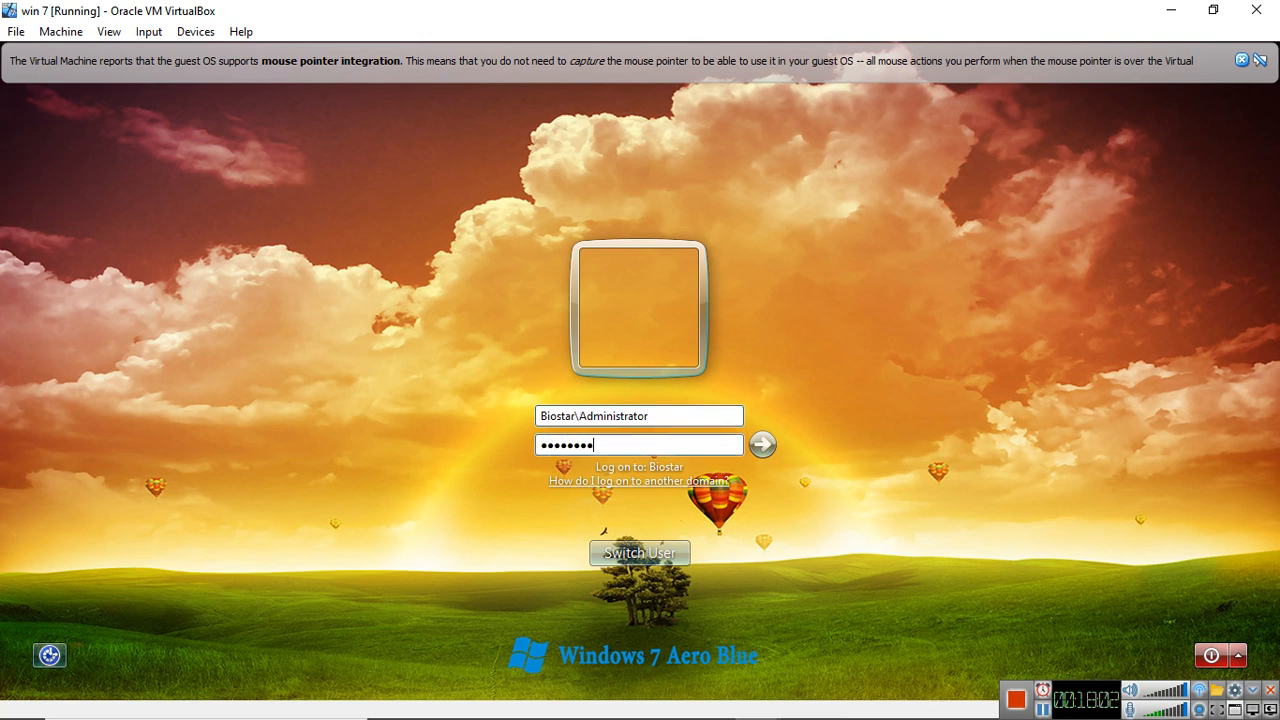
type("••")
key("Return")
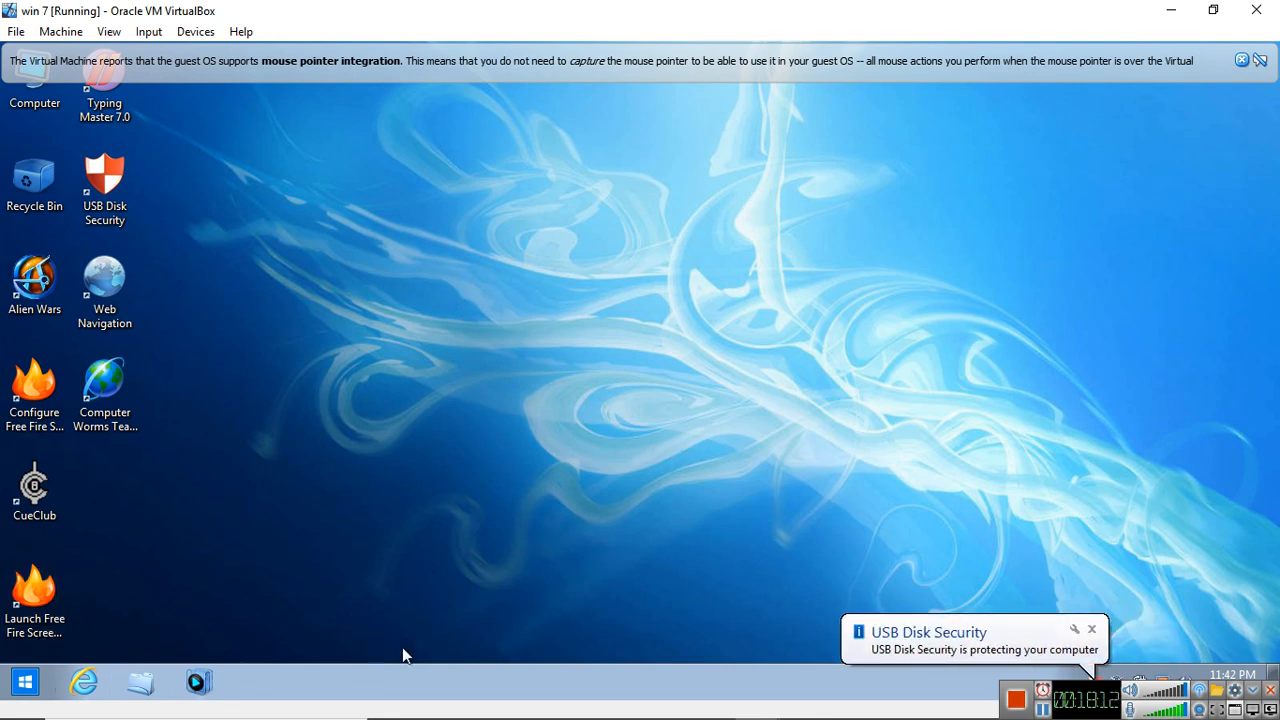
Open Control Panel's System page under System and Security and check the computer name and domain settings
left_click(1096, 634)
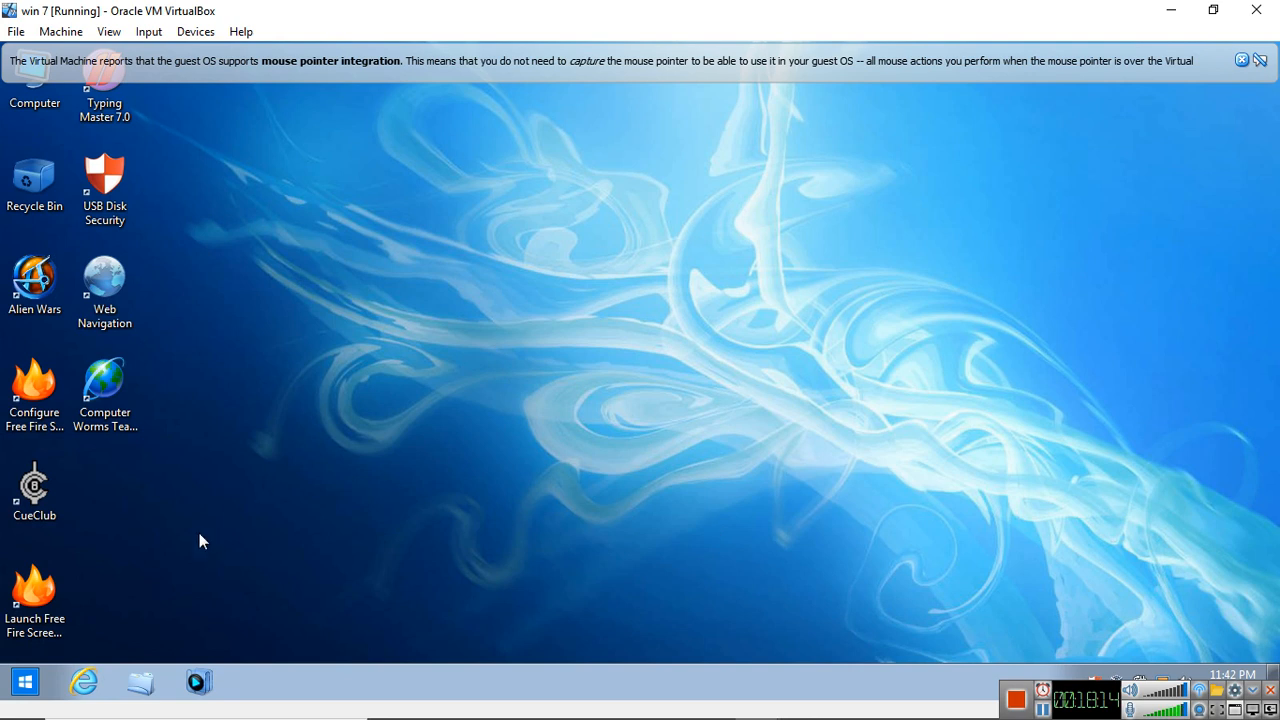
left_click(42, 686)
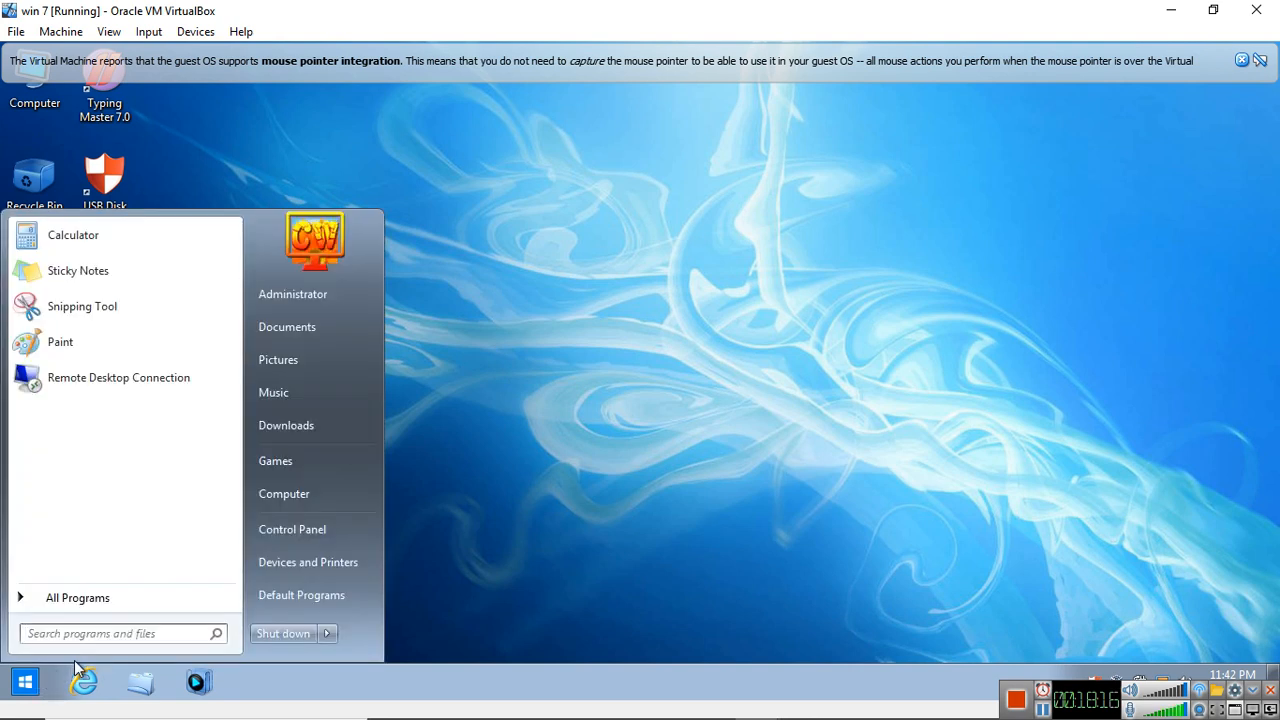
type("cont")
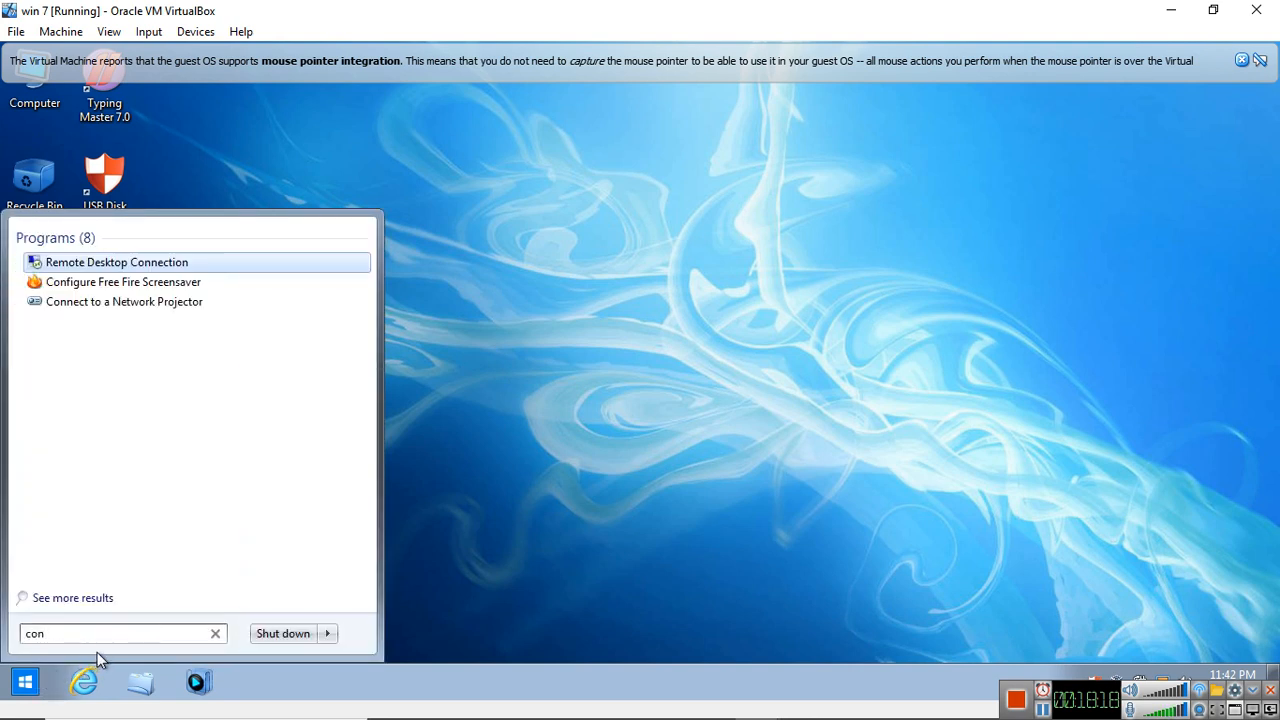
left_click(82, 287)
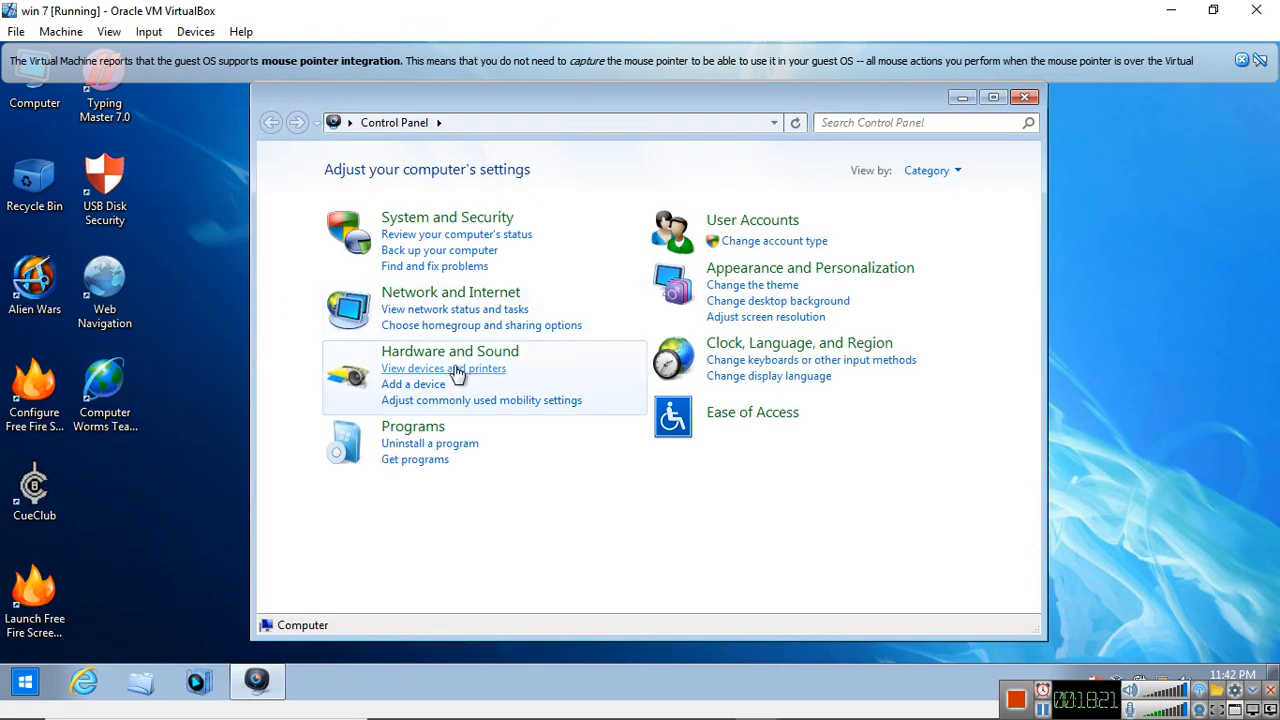
left_click(424, 224)
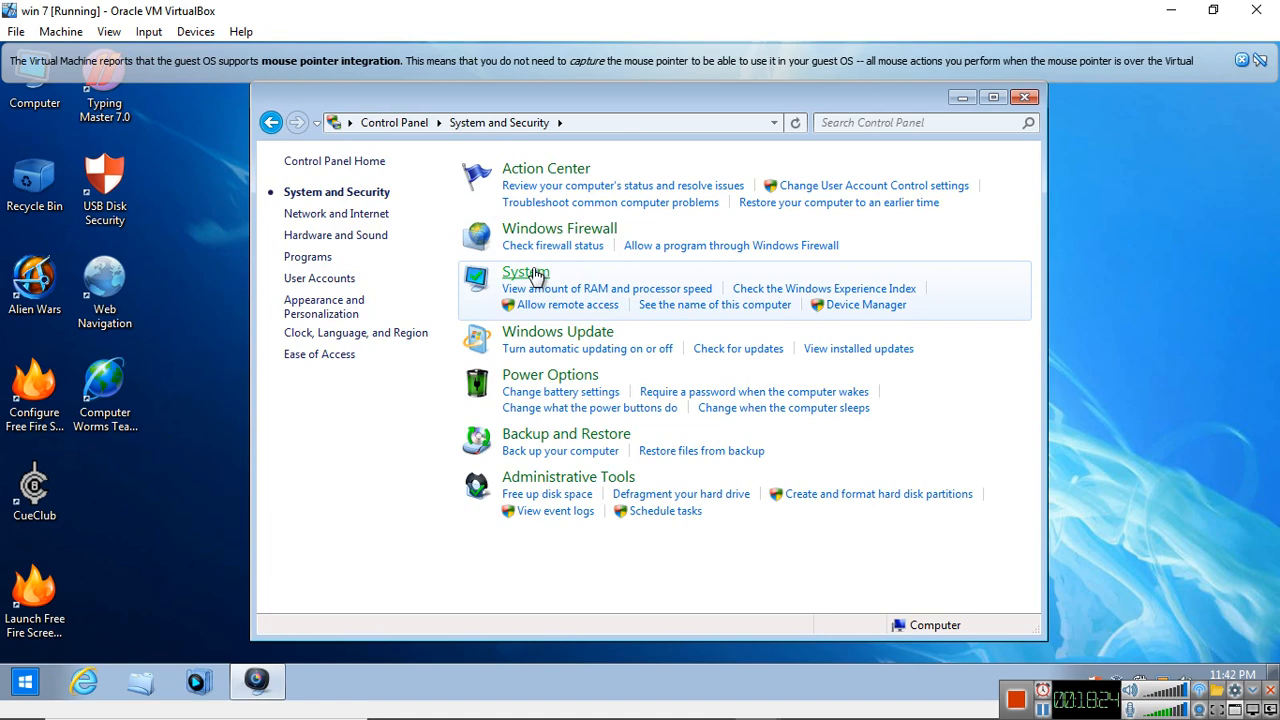
left_click(528, 273)
scroll(535, 270, "down", 3)
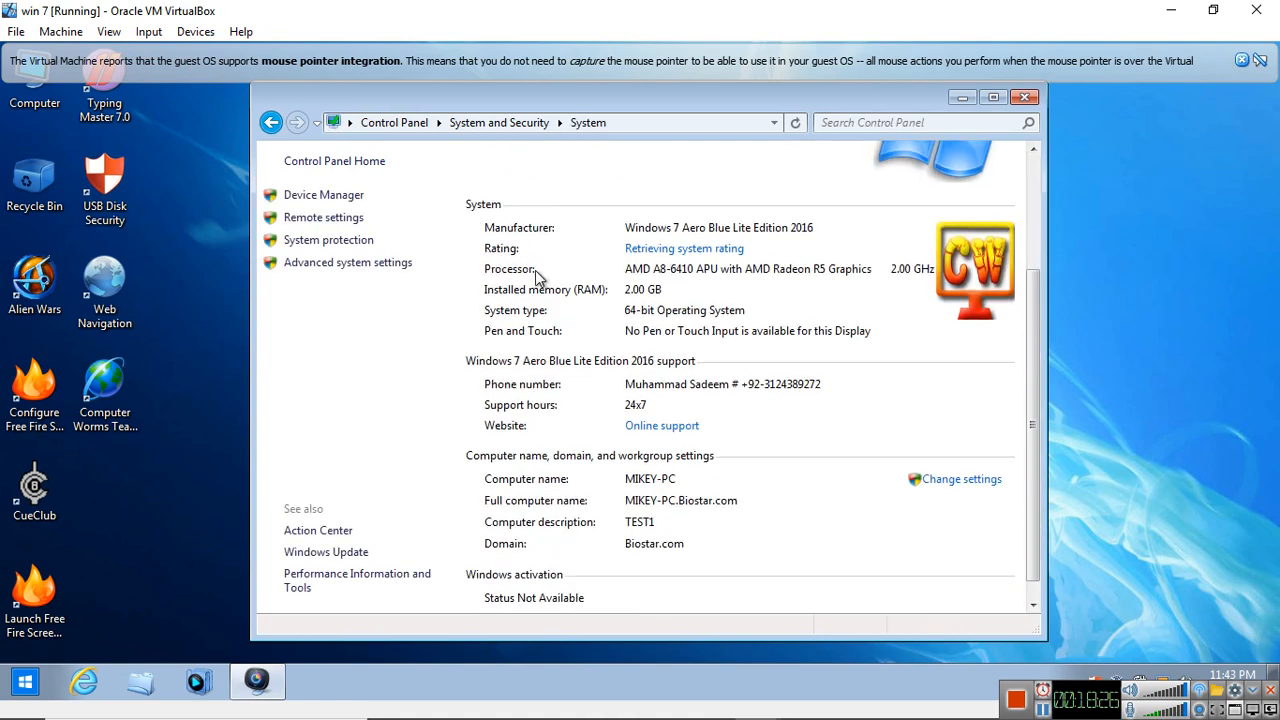
scroll(535, 270, "down", 1)
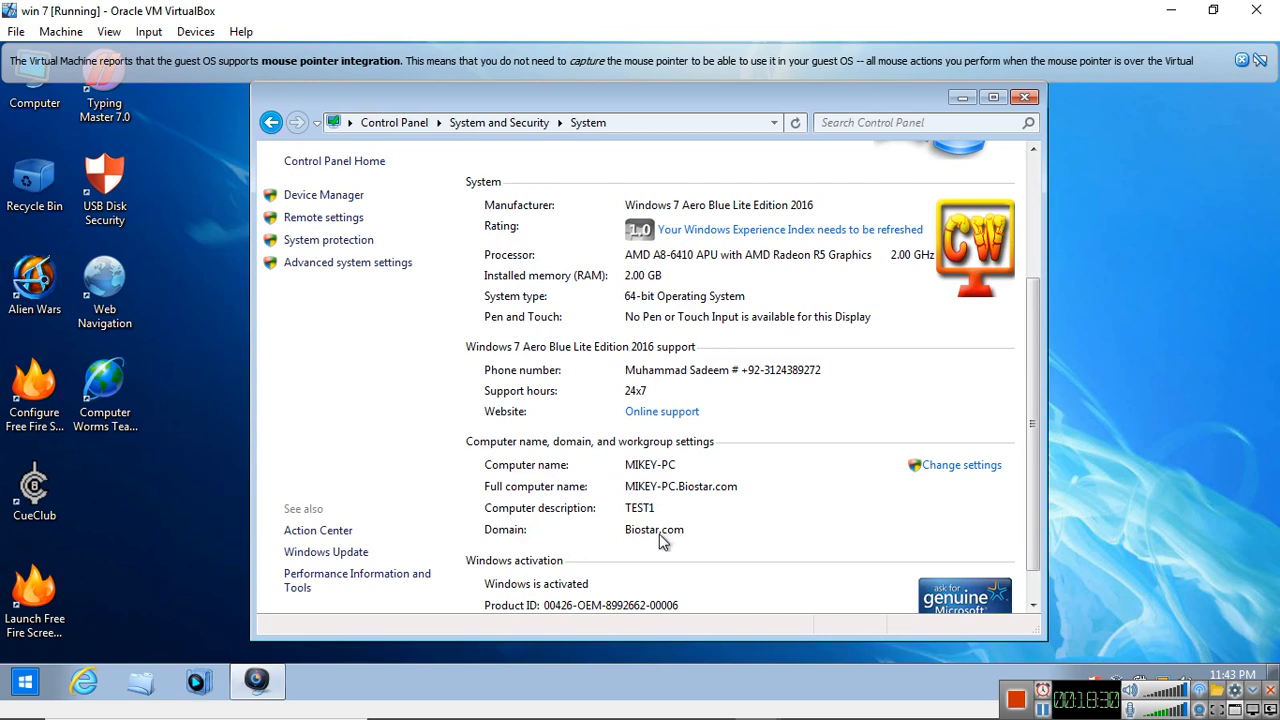
scroll(530, 405, "up", 2)
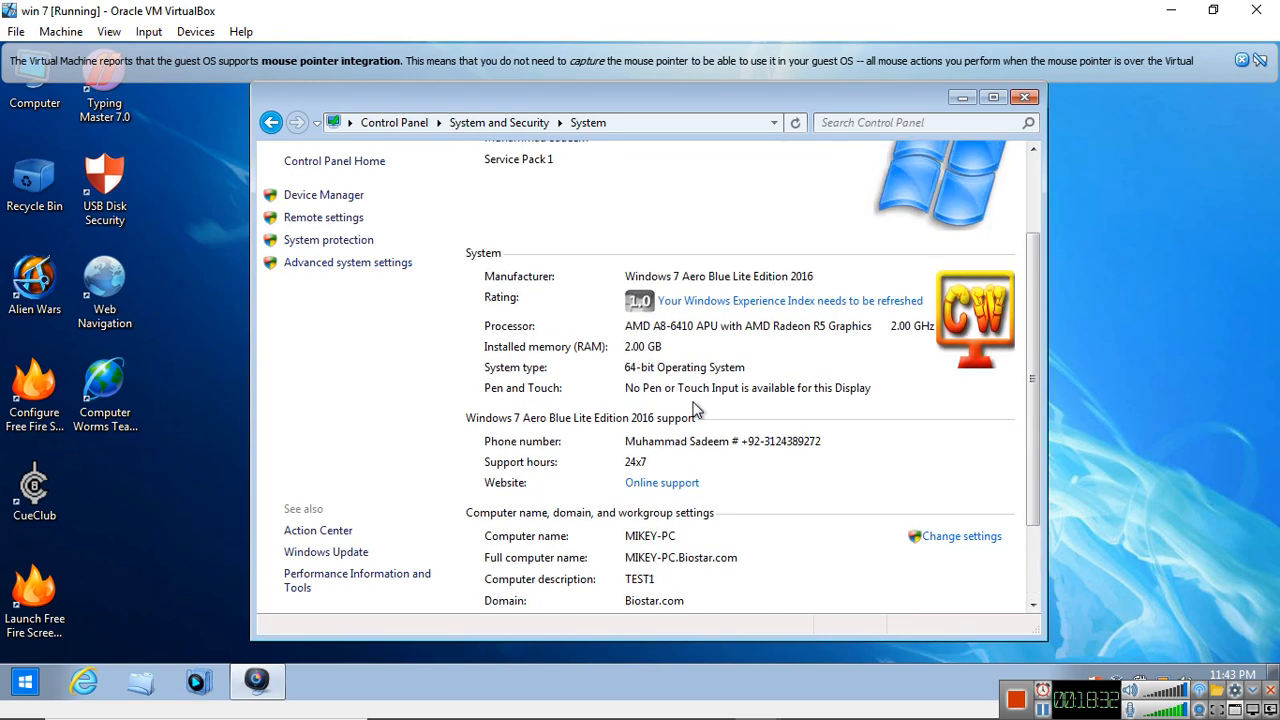
scroll(697, 410, "up", 3)
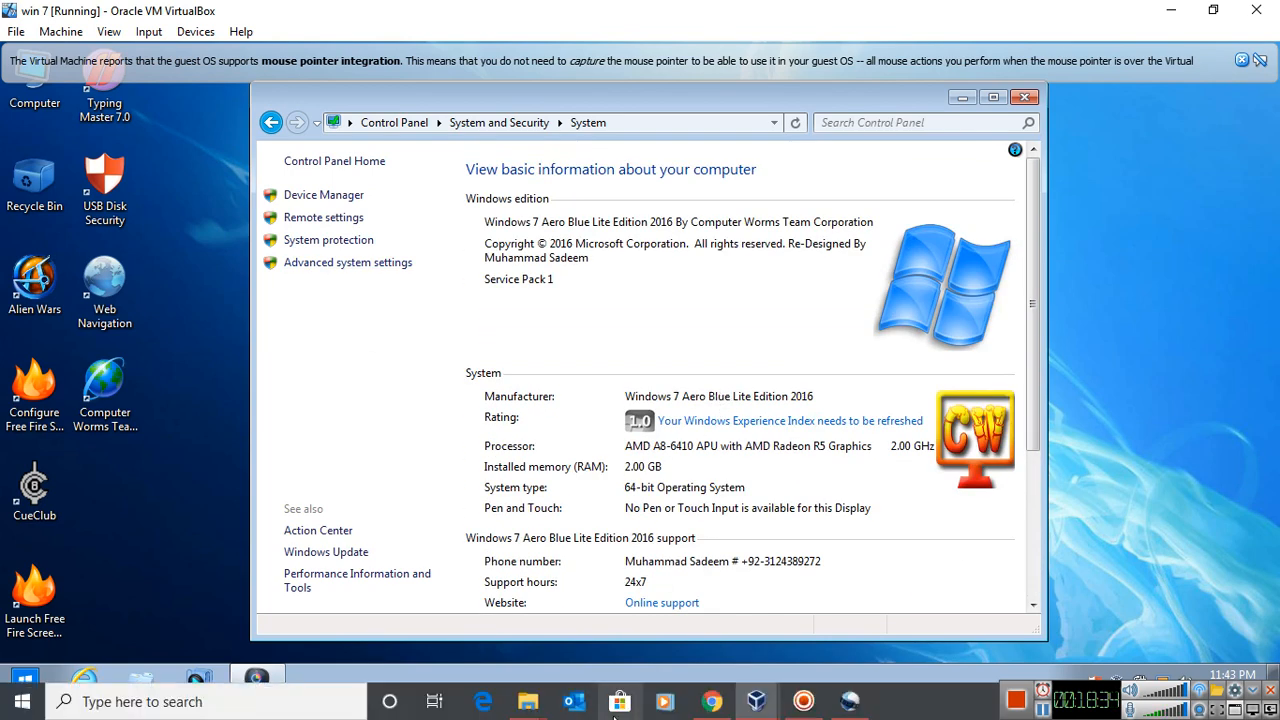
Switch to the server 16 virtual machine and close its System Properties dialog
mouse_move(756, 701)
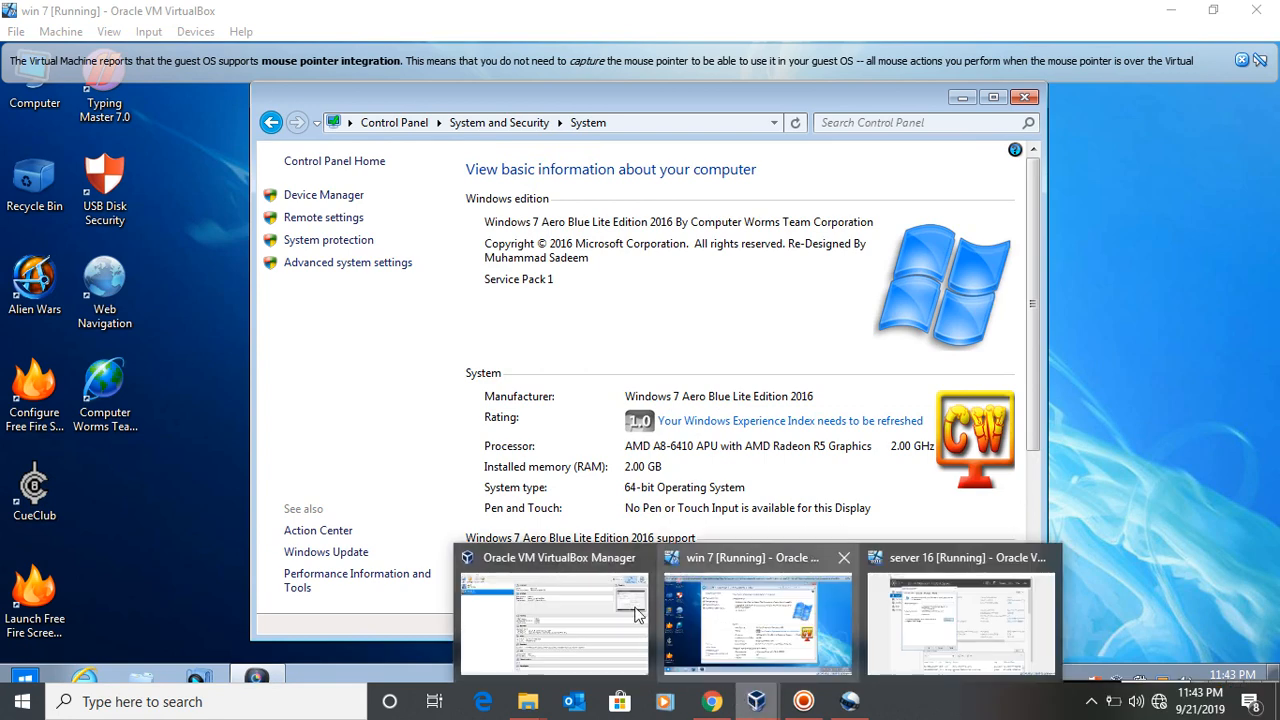
left_click(892, 614)
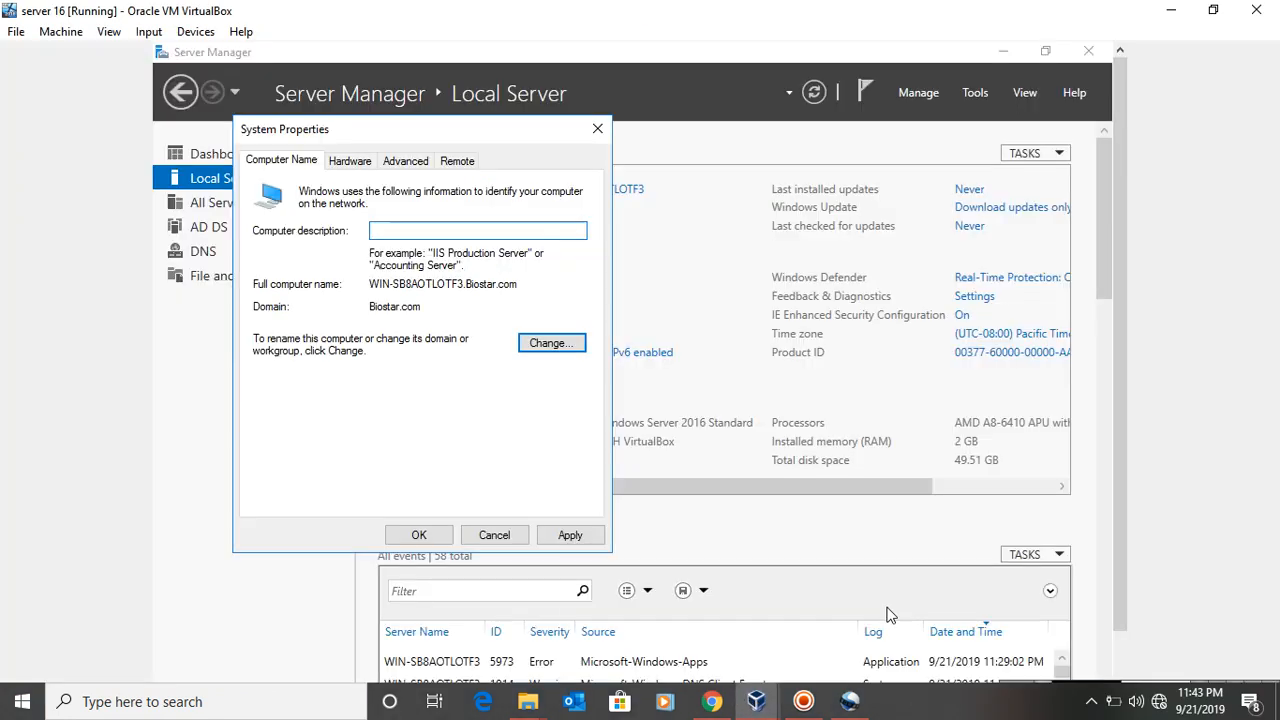
left_click(597, 128)
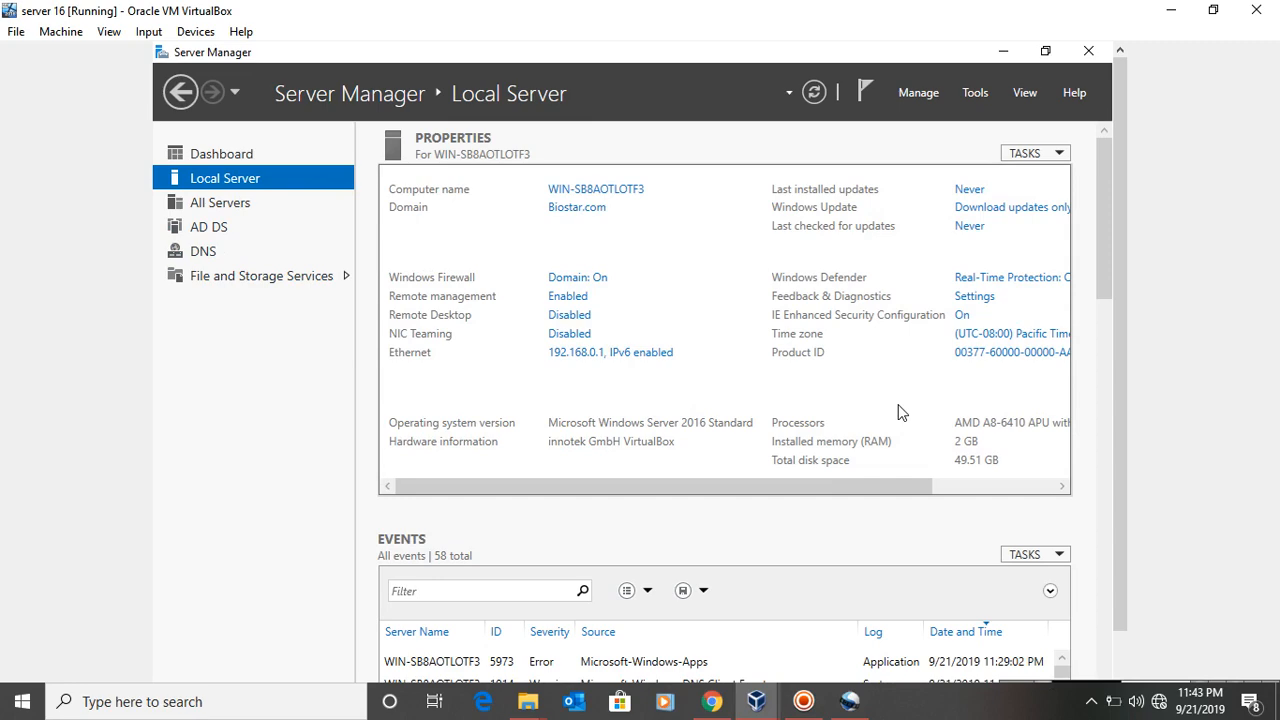
Launch the Active Directory Users and Computers console from Server Manager on the server
left_click_drag(1118, 367, 1116, 420)
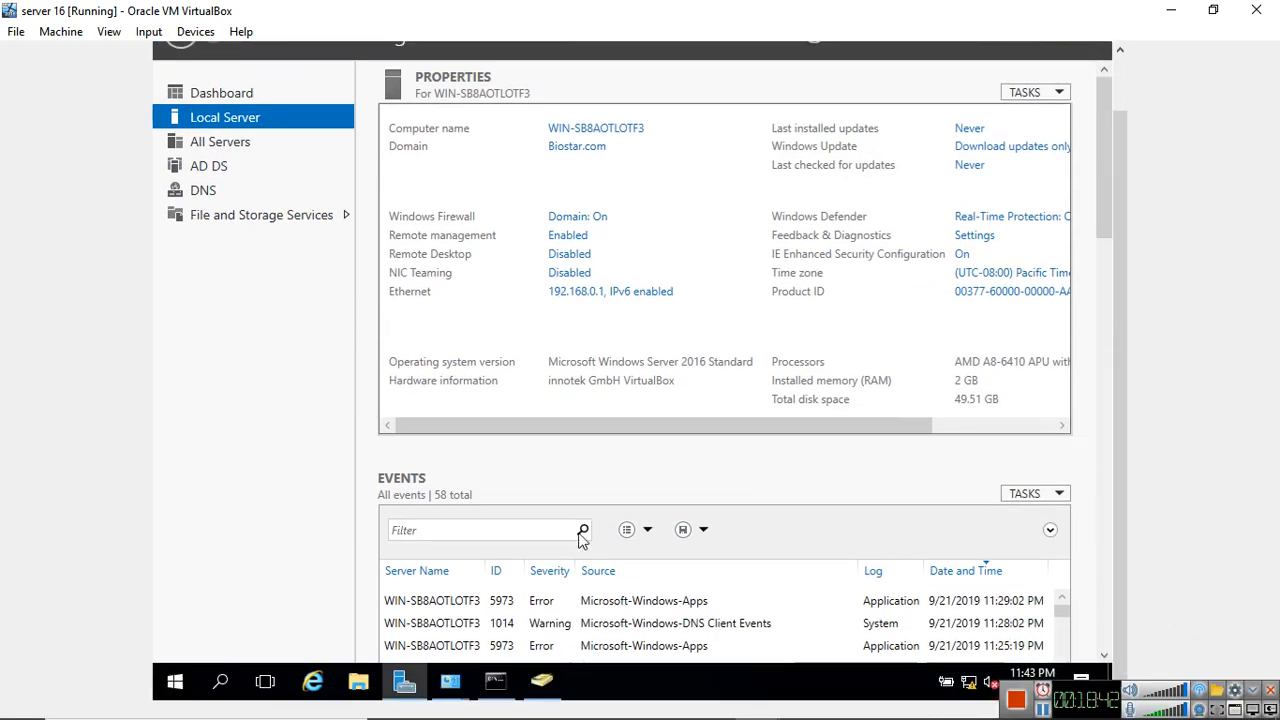
left_click(406, 681)
left_click(406, 681)
left_click_drag(1121, 180, 1097, 84)
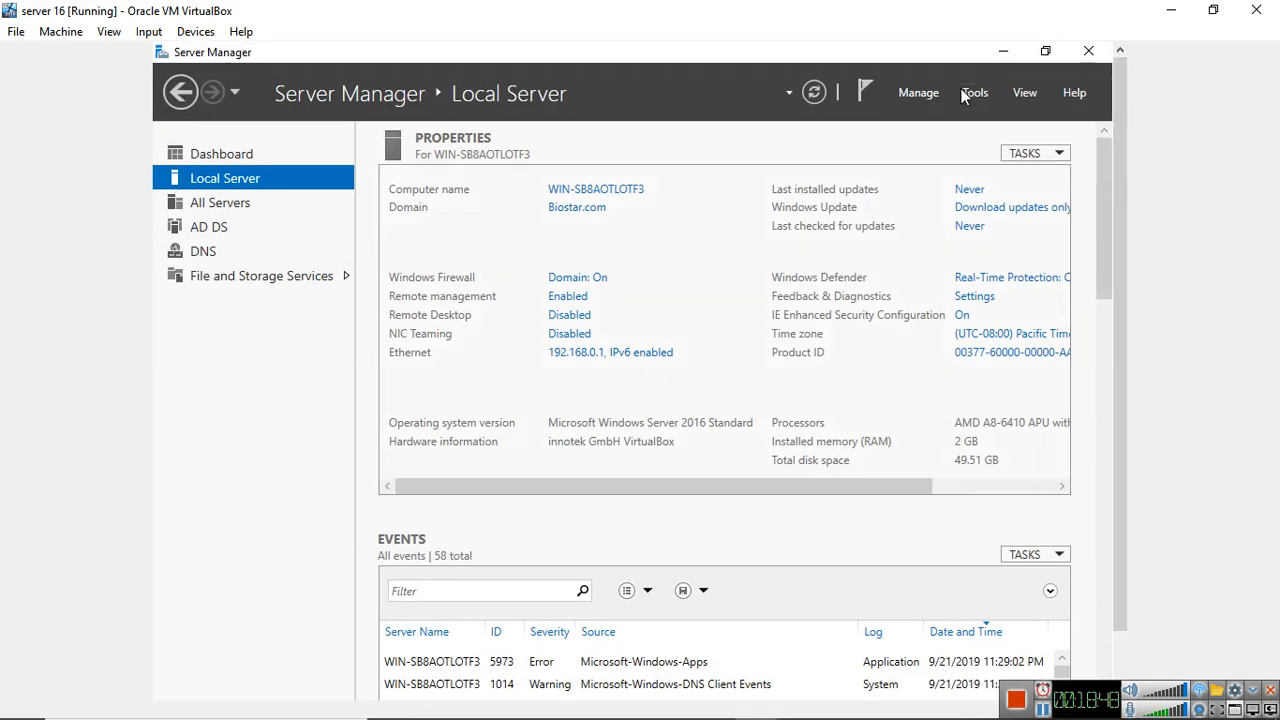
left_click(965, 92)
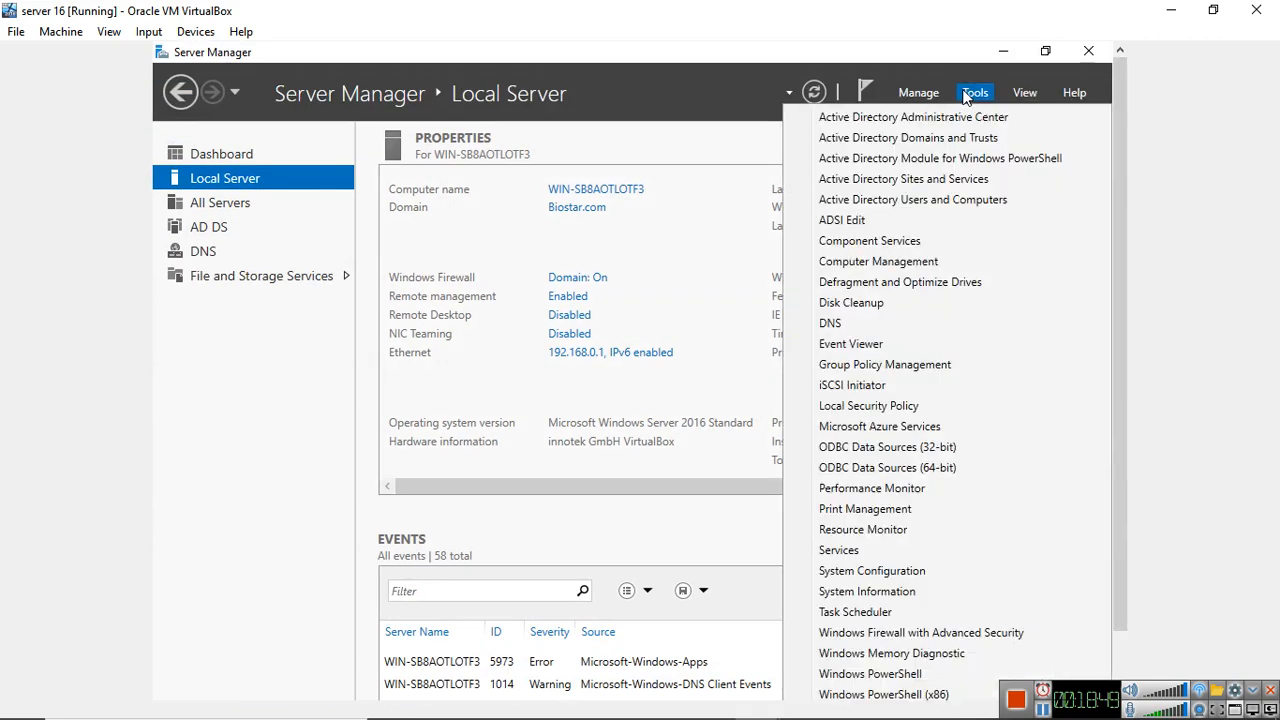
left_click(898, 204)
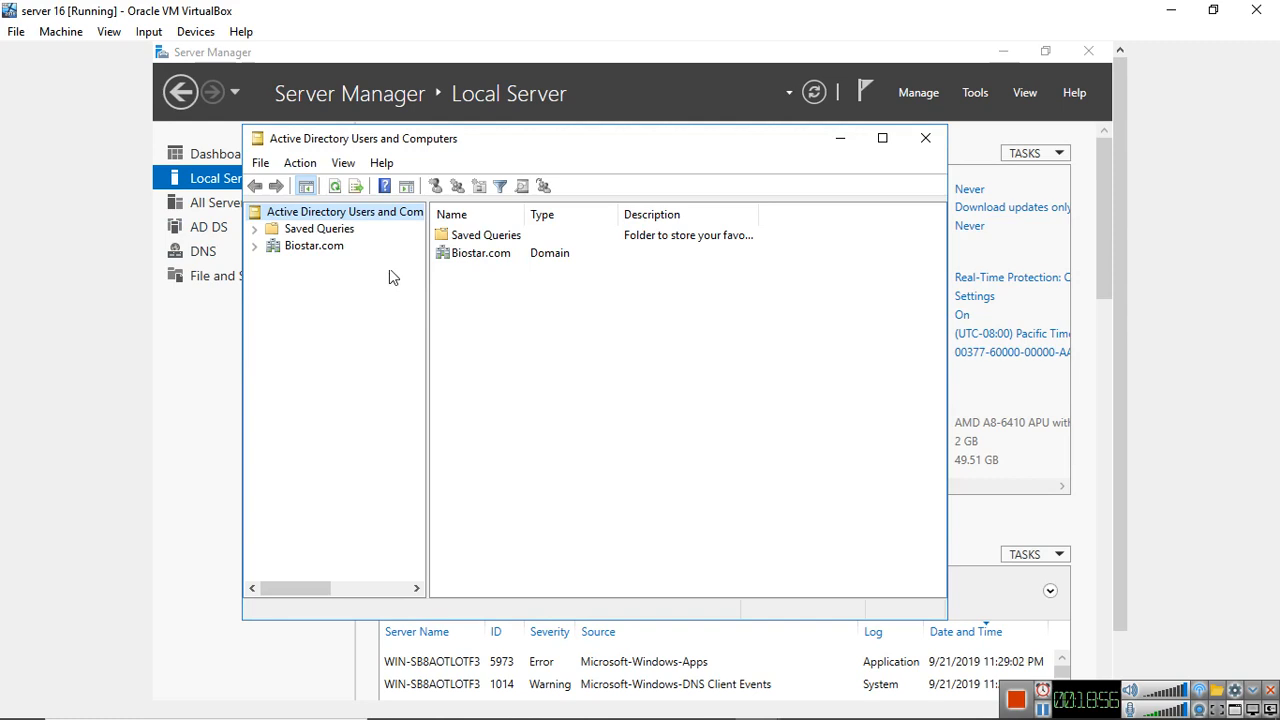
Expand the Biostar.com domain and check its Computers container for the joined Windows 7 client
left_click(255, 247)
left_click(330, 280)
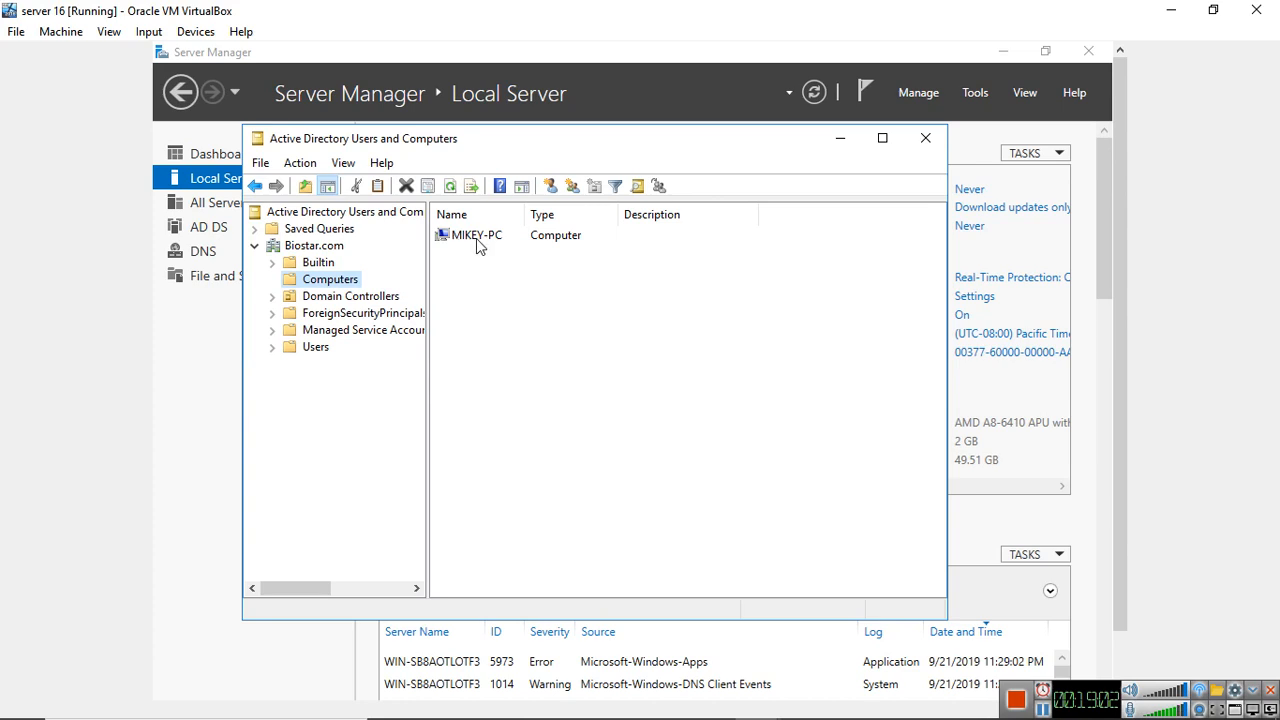
left_click_drag(577, 144, 591, 97)
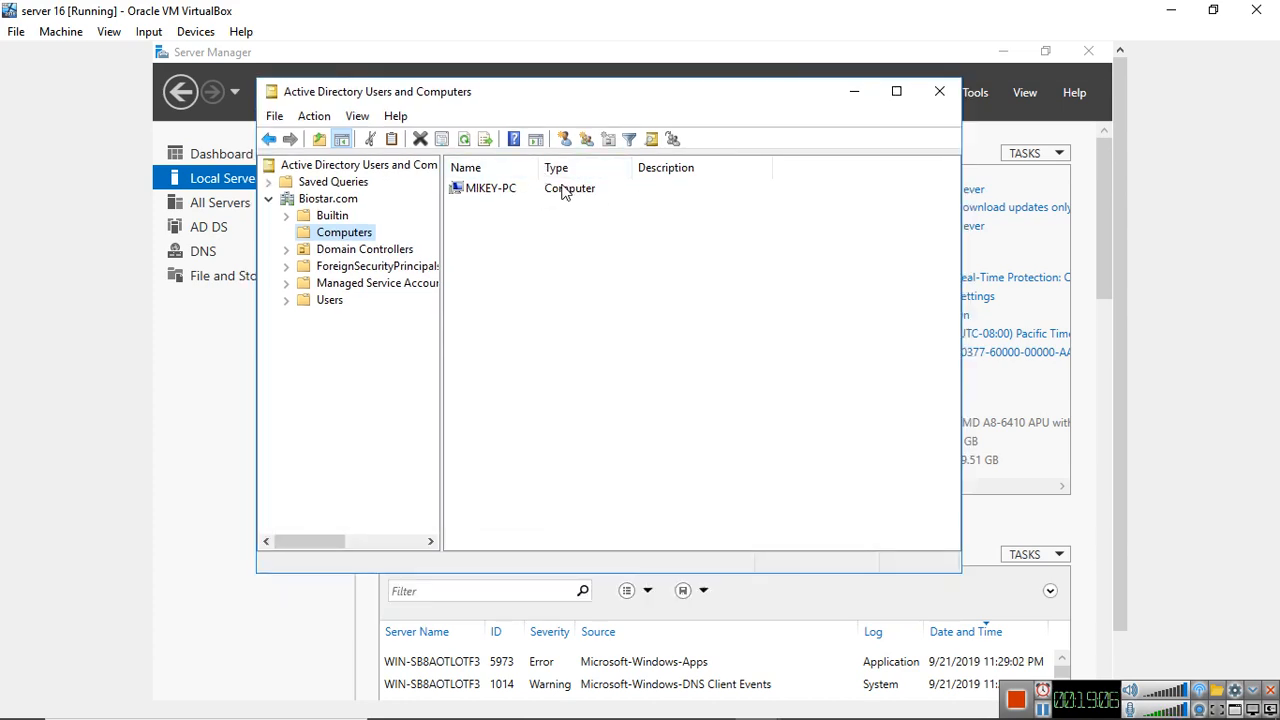
left_click(480, 224)
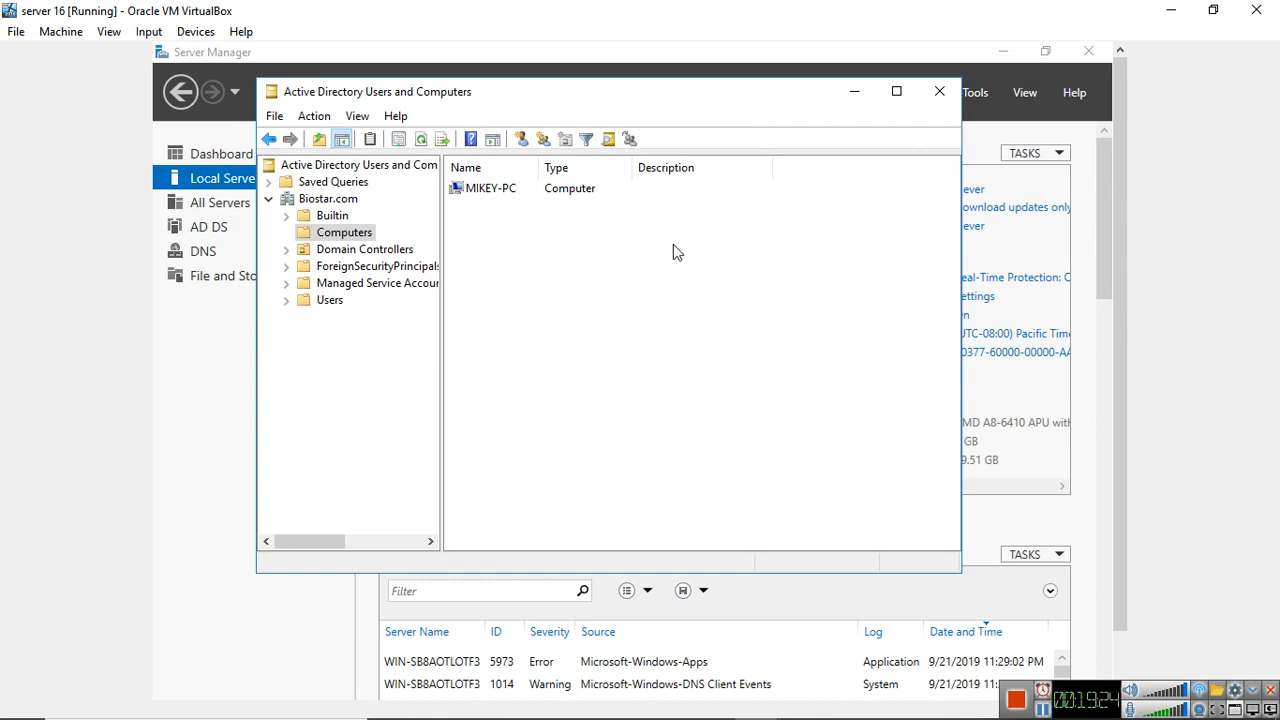
left_click_drag(614, 101, 687, 82)
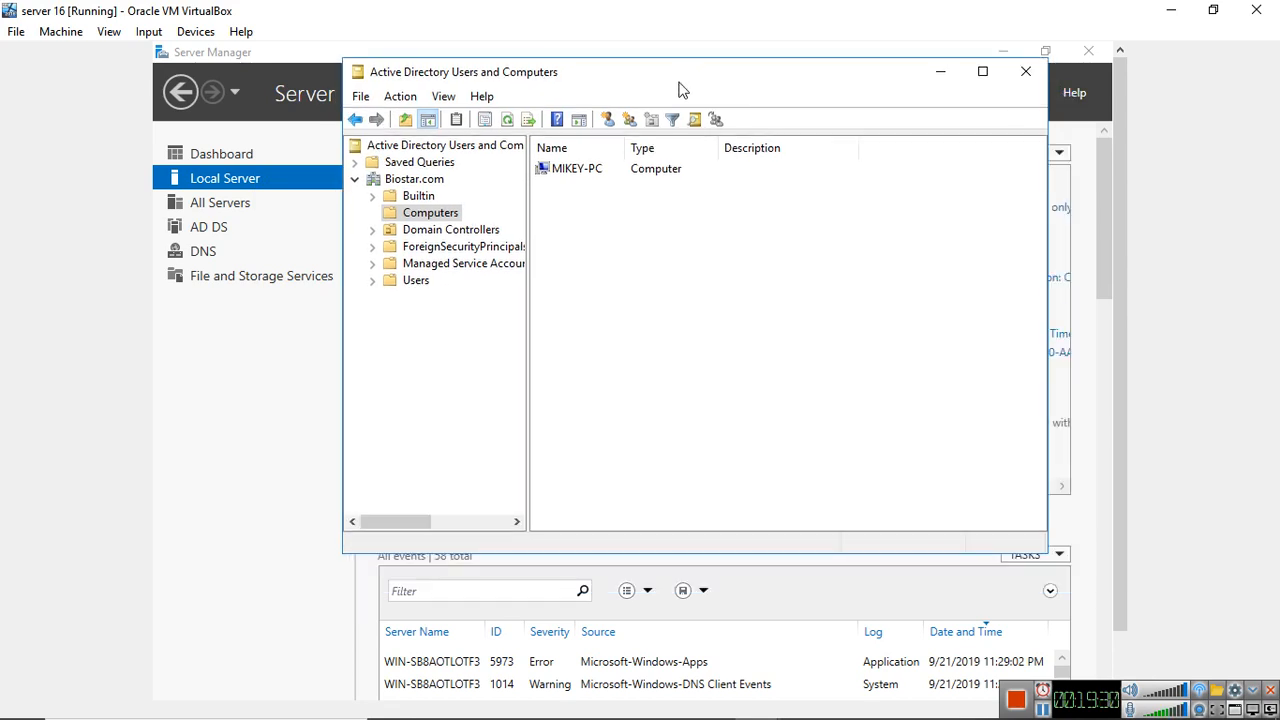
left_click_drag(673, 79, 577, 79)
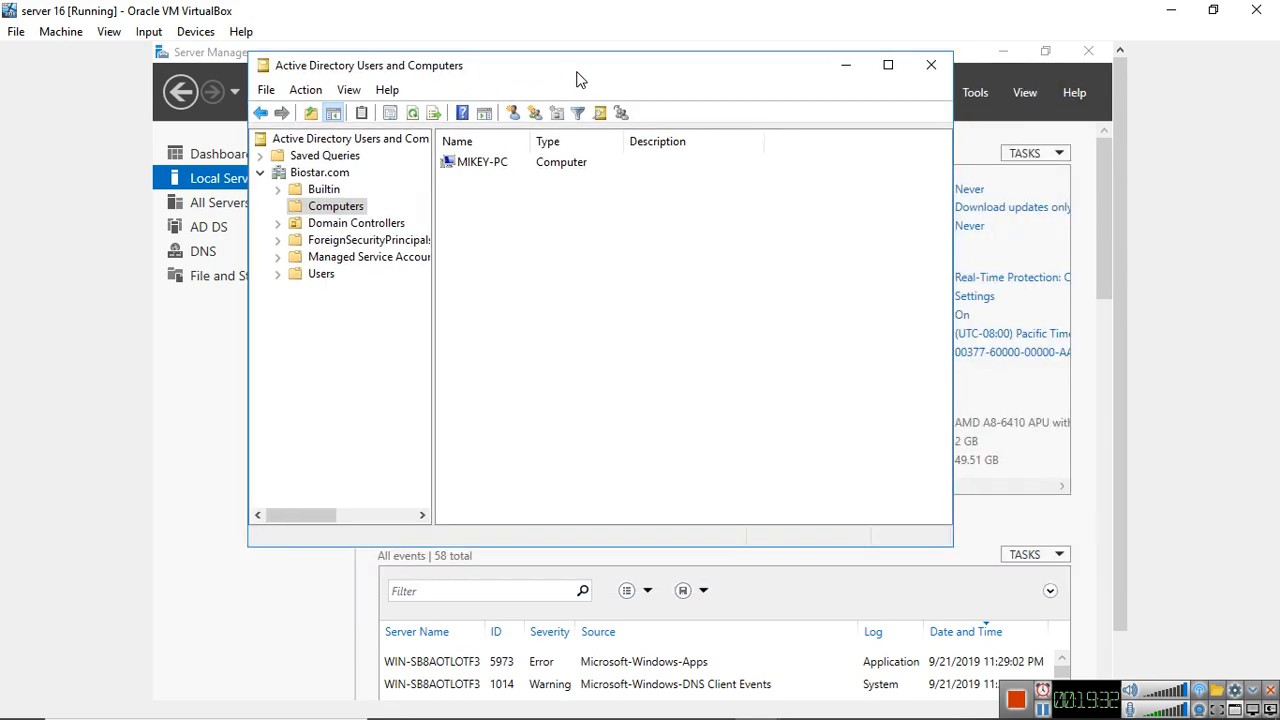